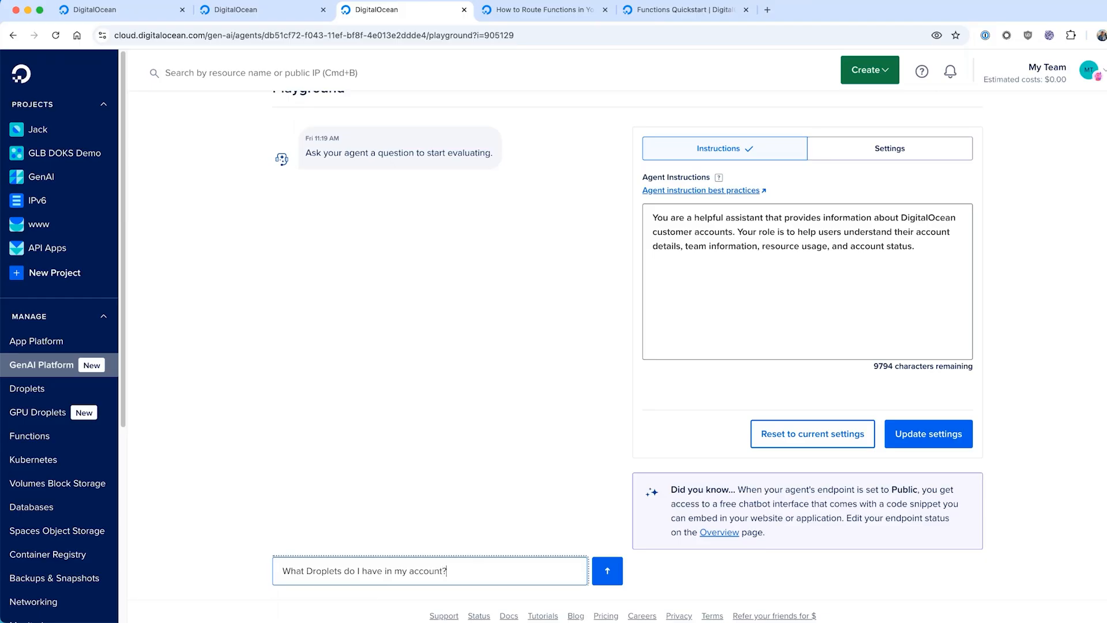
Step: Have the agent list the account's Droplets, then ask 'Tell me more about Droplet 428197457'
key("Return")
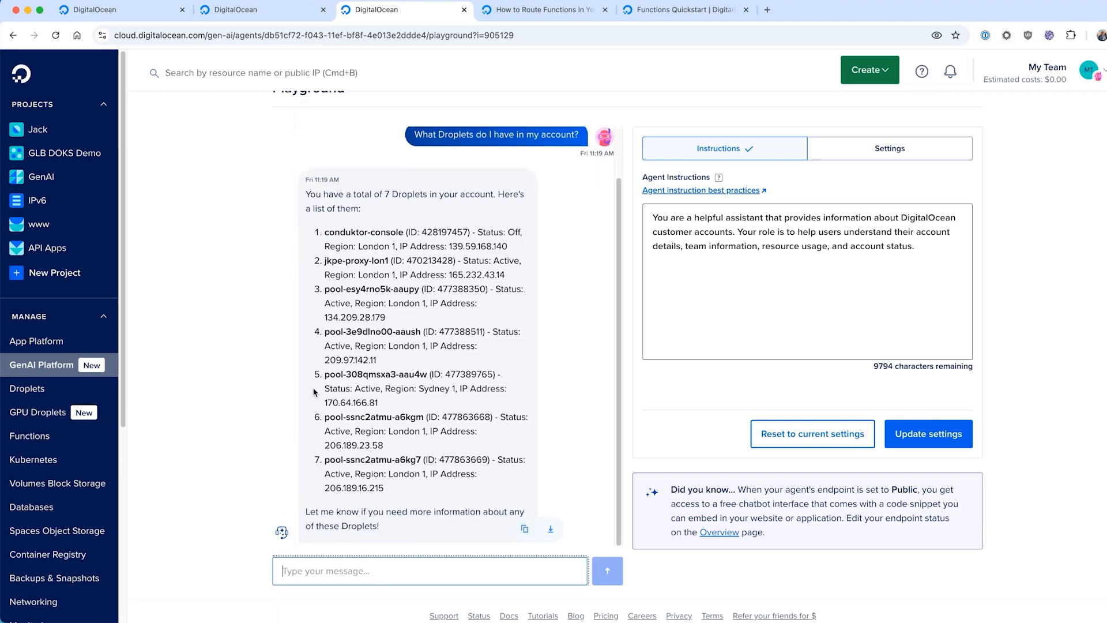
double_click(444, 232)
key("ctrl+c")
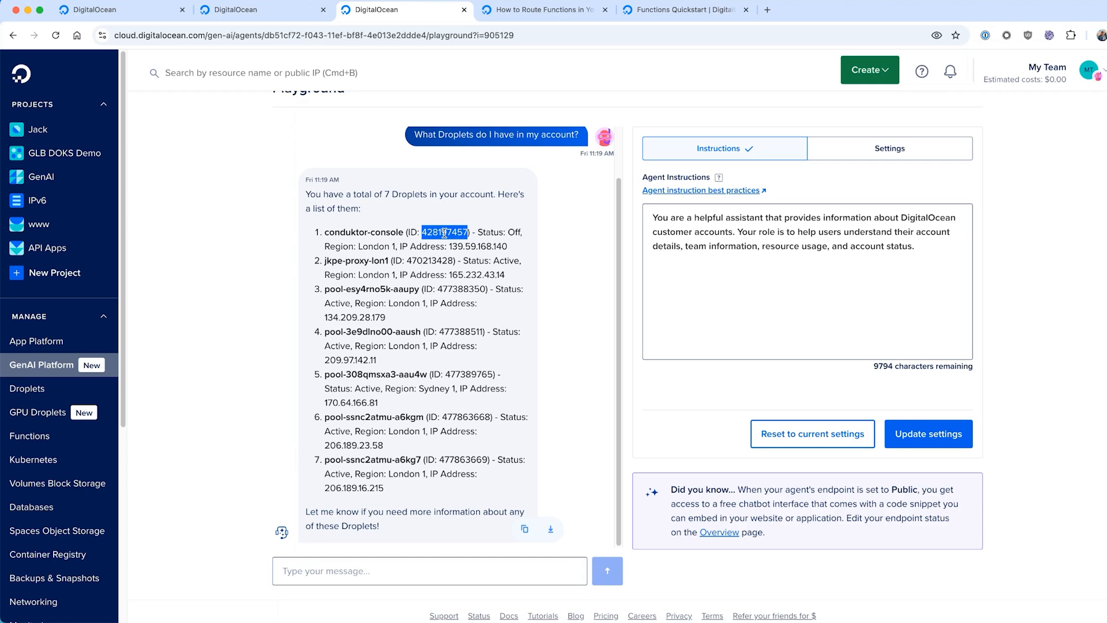
left_click(392, 566)
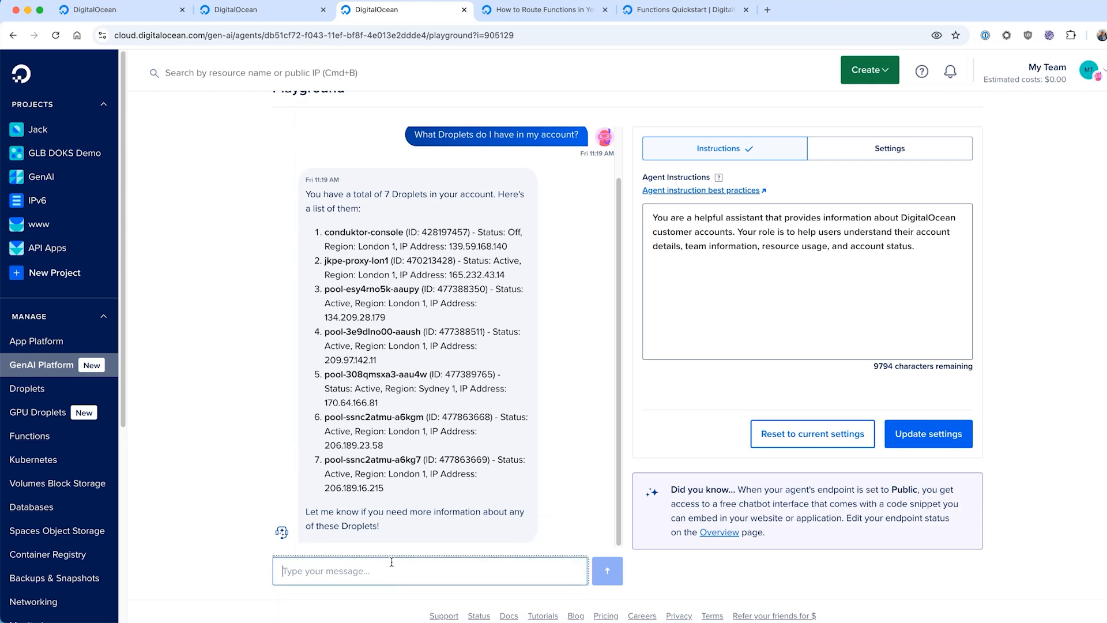
type("Tell me more about Droplet")
key("ctrl+v")
key("Return")
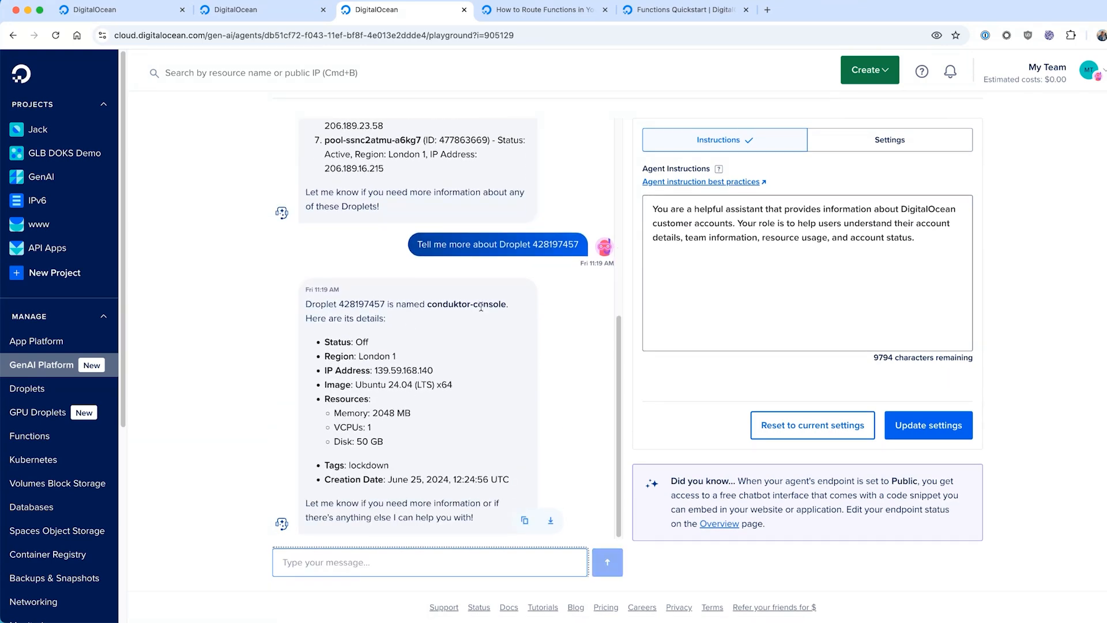
Step: Review the Droplet 428197457 answer, highlighting its IP address and image Ubuntu 24.04 (LTS)
double_click(401, 370)
right_click(402, 370)
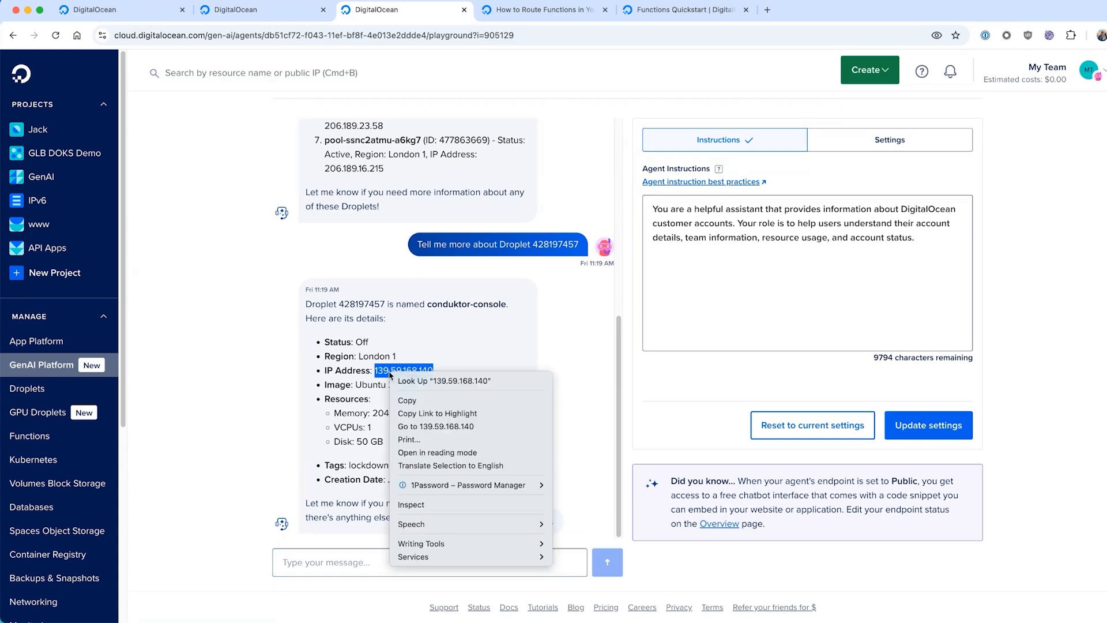
left_click(406, 380)
left_click(360, 353)
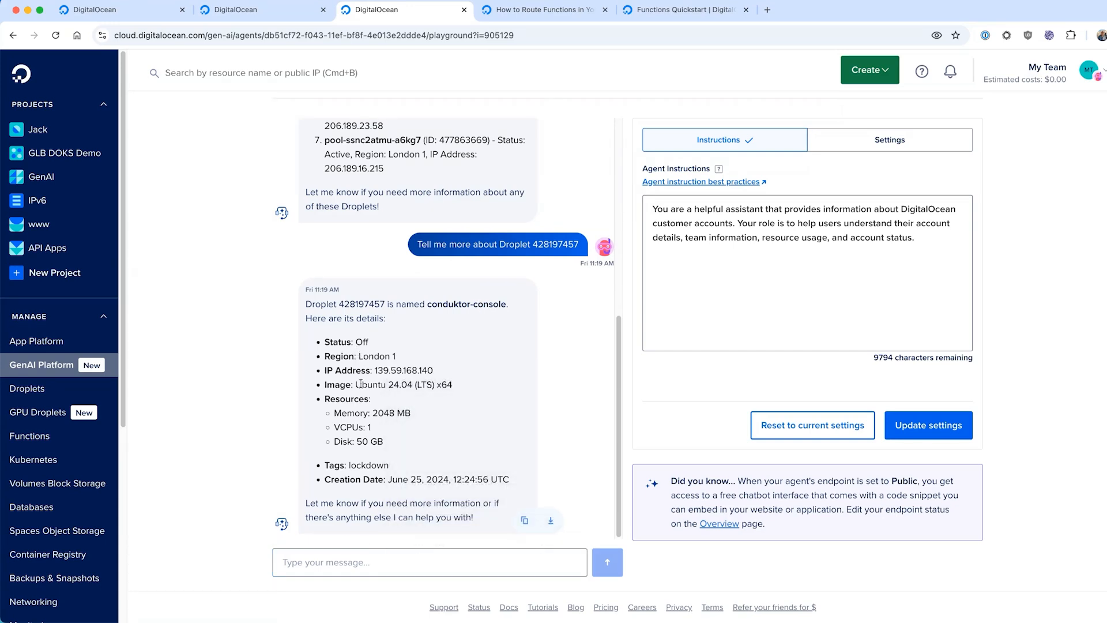
left_click_drag(356, 384, 438, 384)
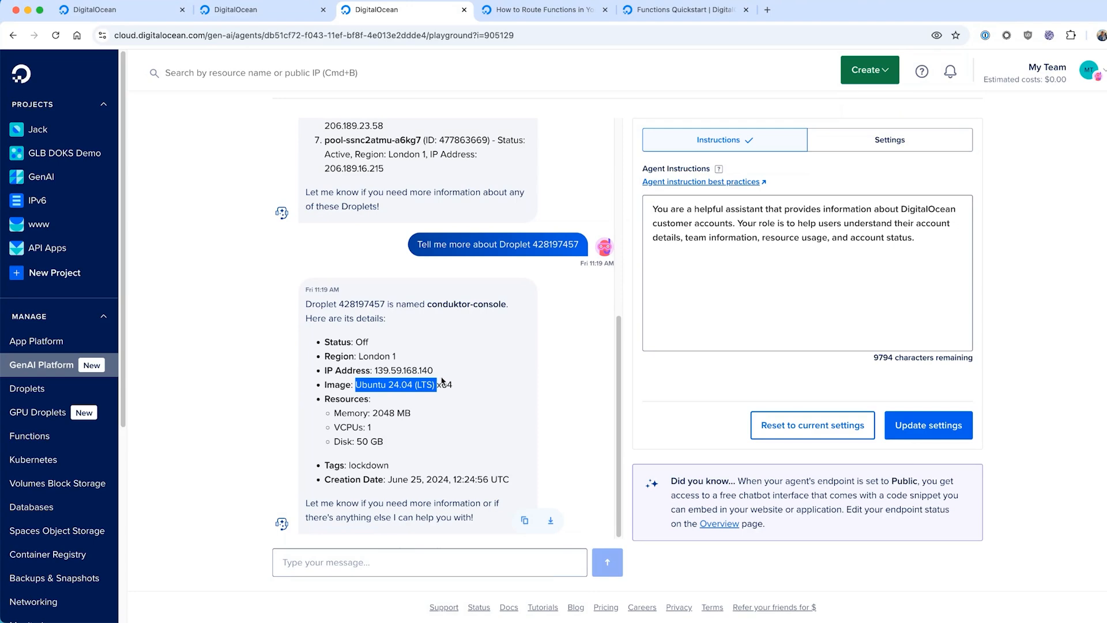
Step: Review the GenAI Platform docs, then switch to the Functions documentation page
left_click(353, 467)
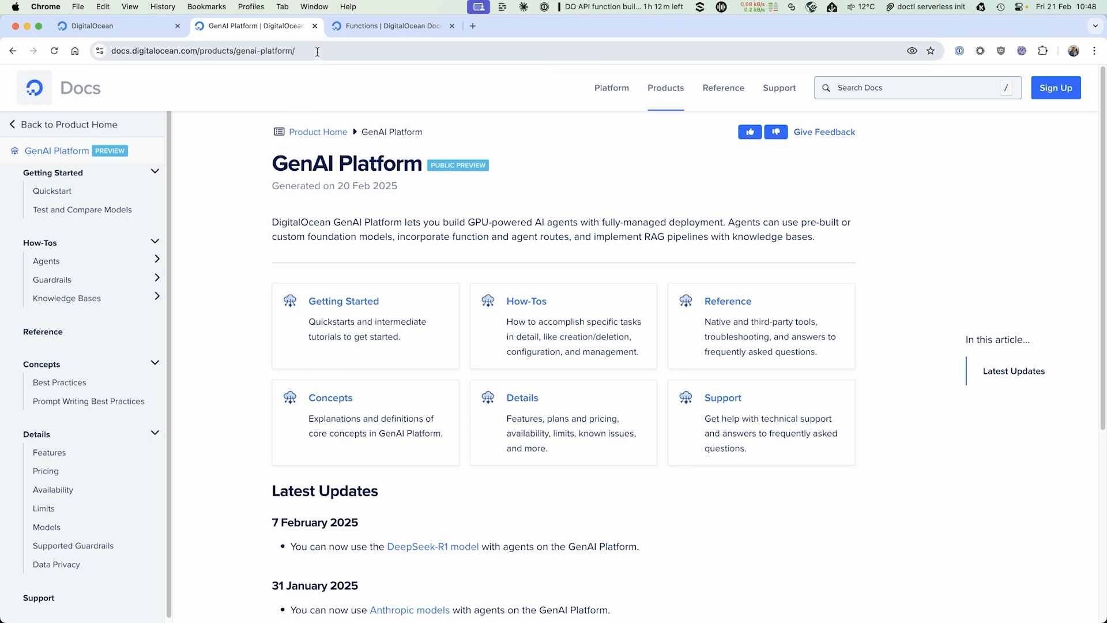
left_click(350, 26)
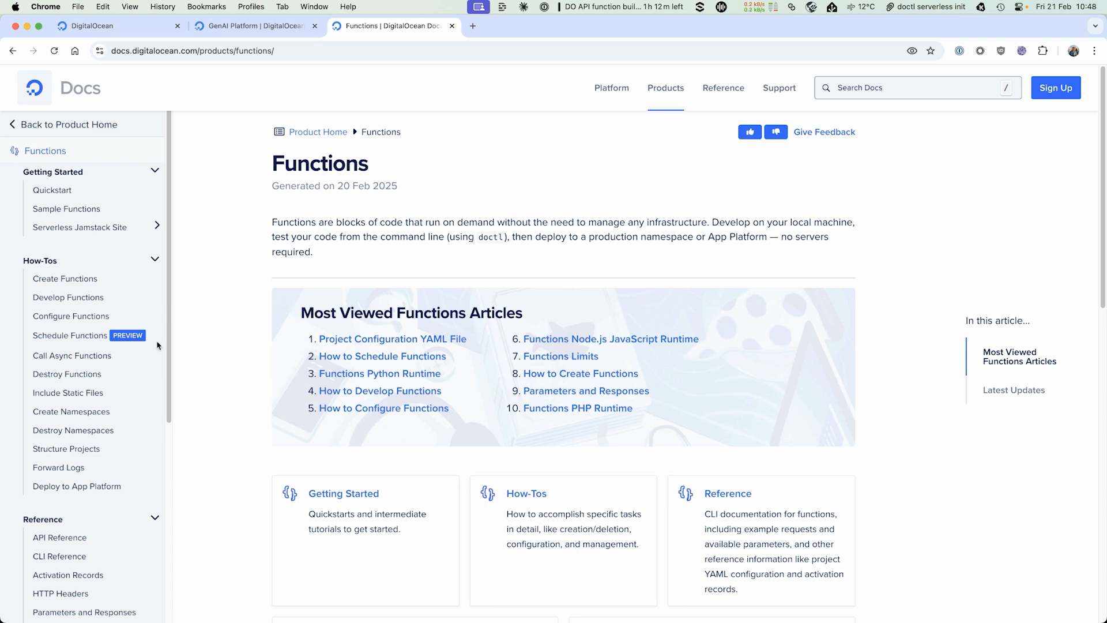
scroll(159, 344, "down", 5)
scroll(158, 389, "down", 5)
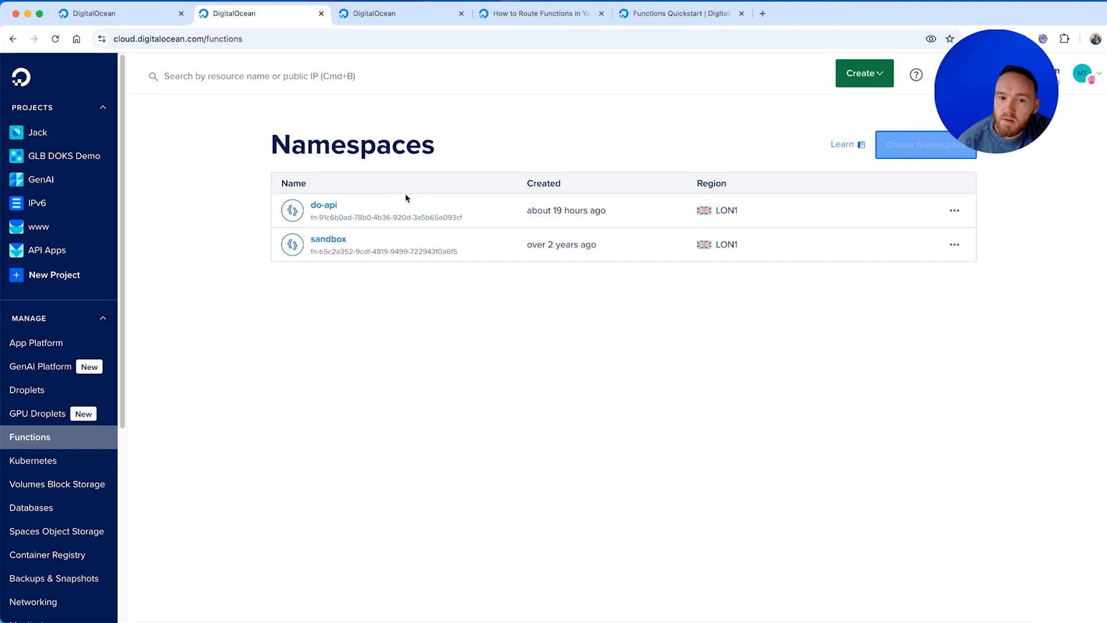
Step: Create the lionfish-fn-namespace Functions namespace in the Toronto TOR1 region
left_click(925, 145)
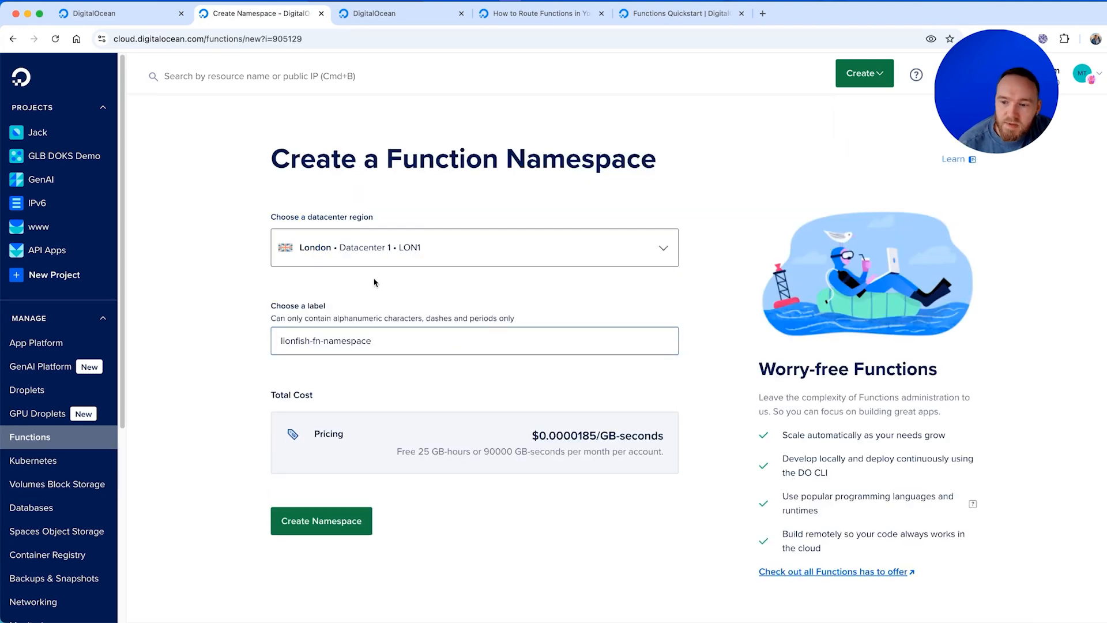
left_click(361, 254)
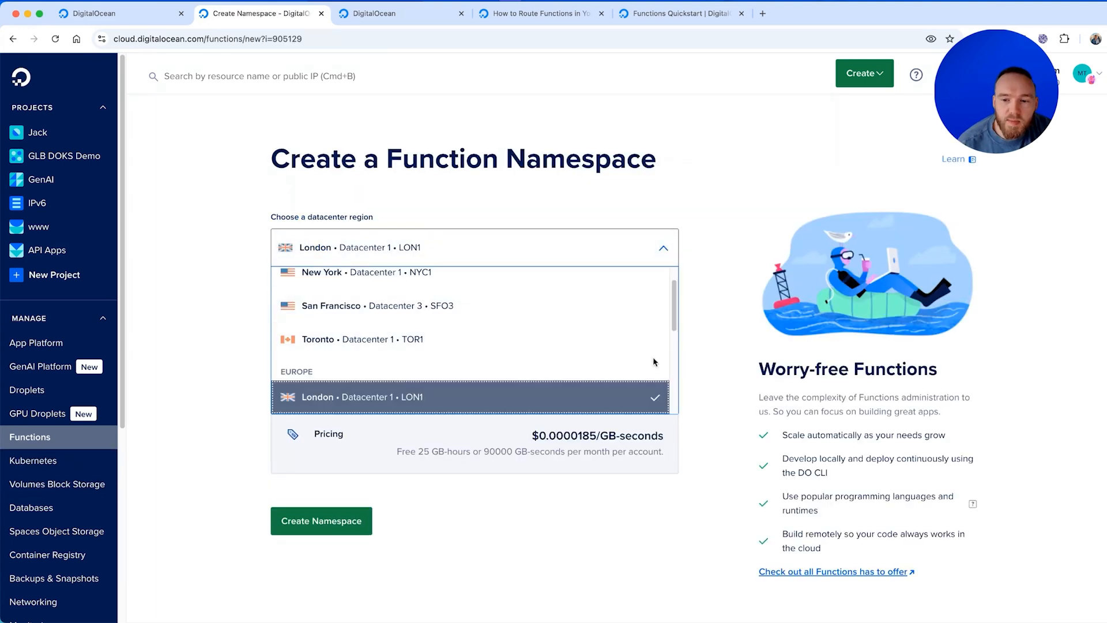
mouse_move(671, 322)
left_mouse_down()
mouse_move(672, 305)
mouse_move(674, 381)
left_mouse_up()
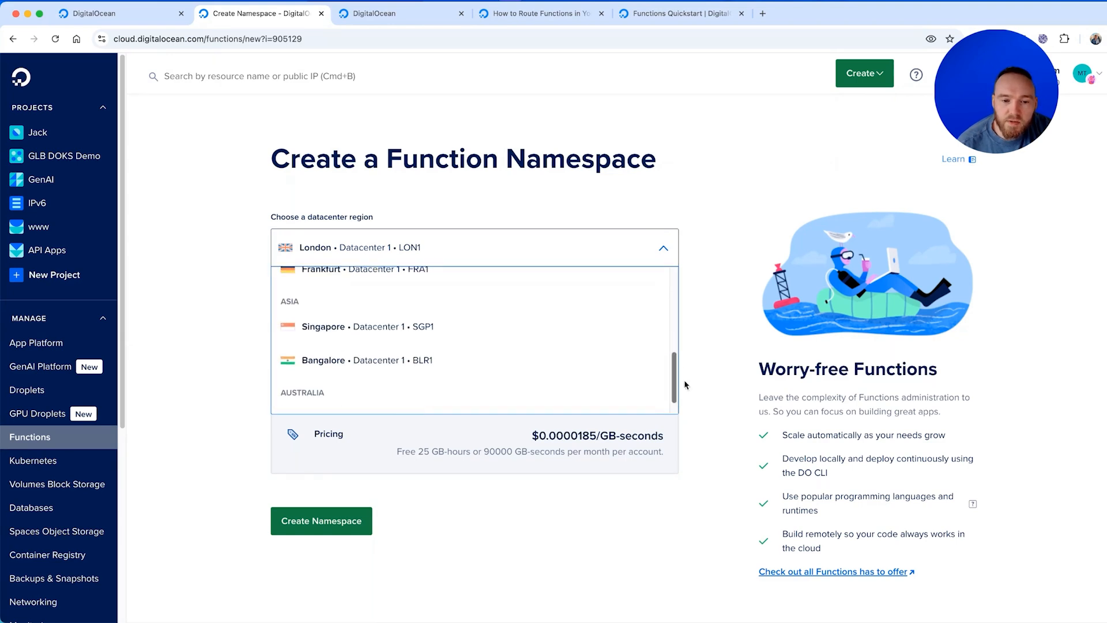
scroll(675, 346, "up", 5)
left_click(354, 314)
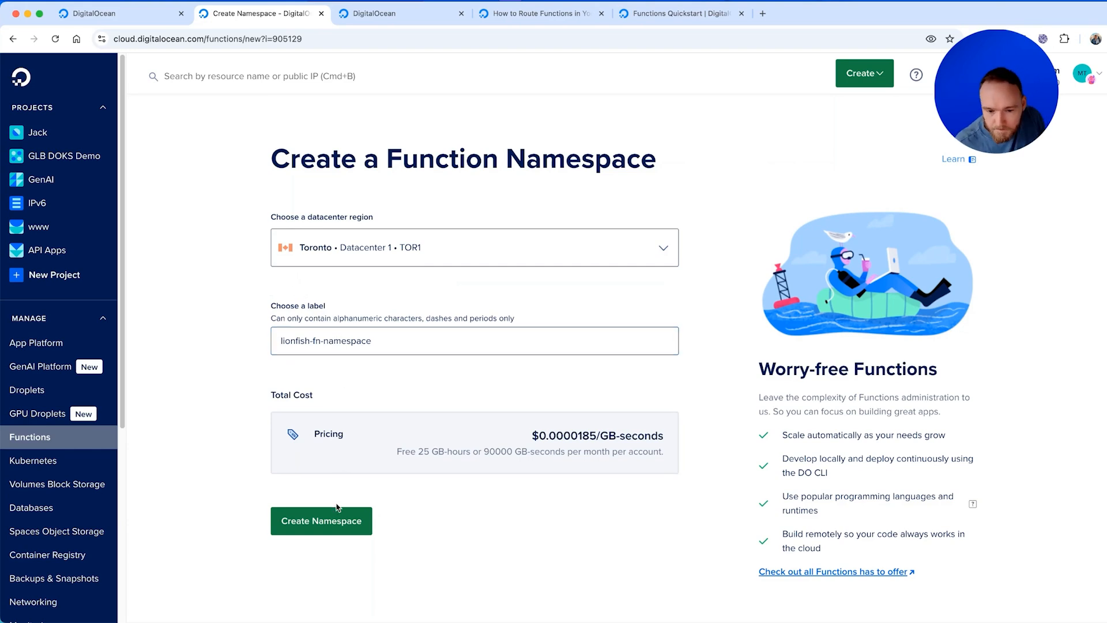
left_click(321, 520)
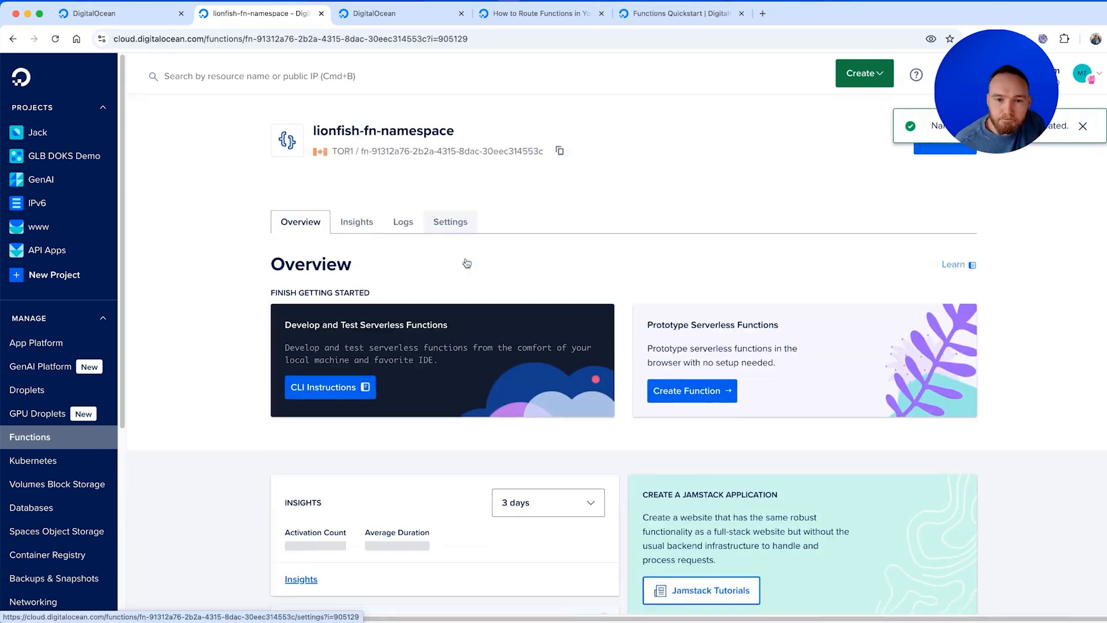
scroll(467, 259, "down", 2)
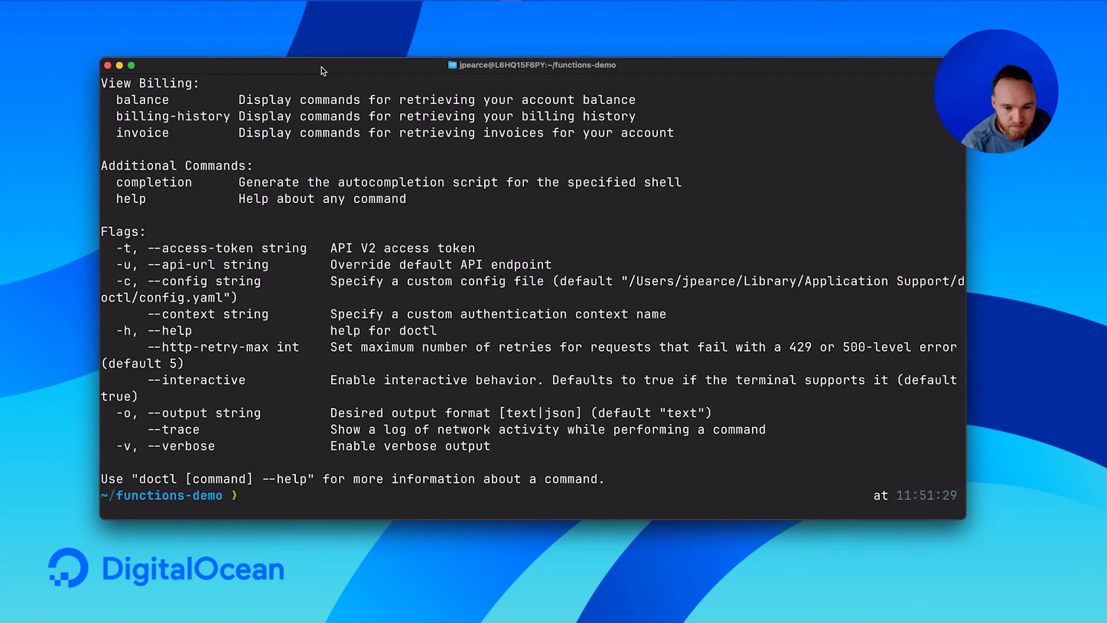
type("doctl sls ")
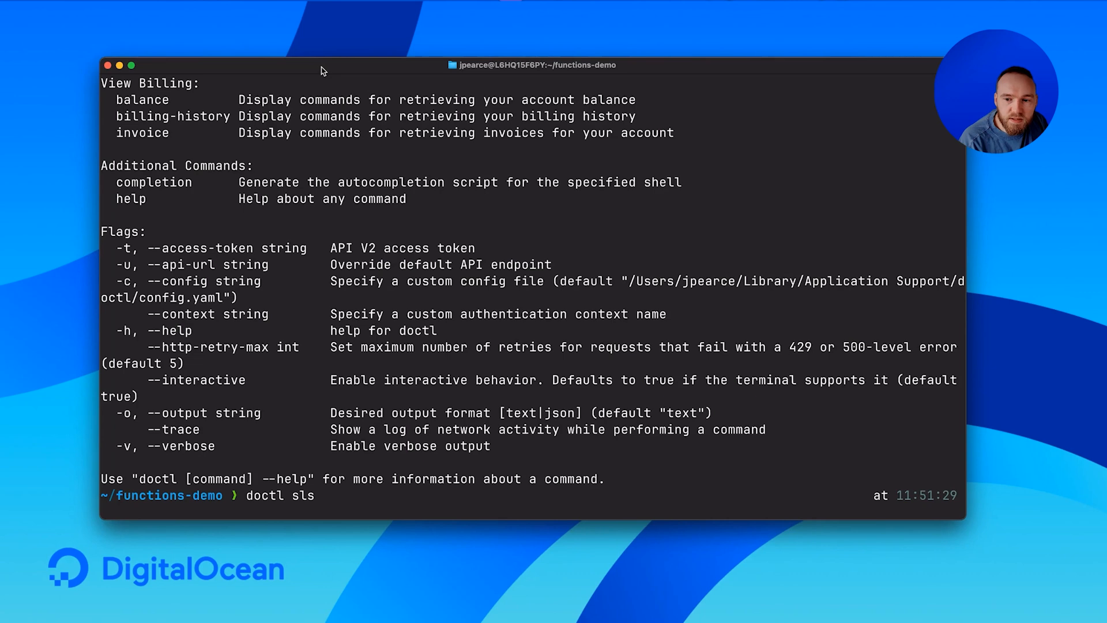
type("connect")
Step: Connect doctl to the functions namespace and initialize the Python example-project
key("Return")
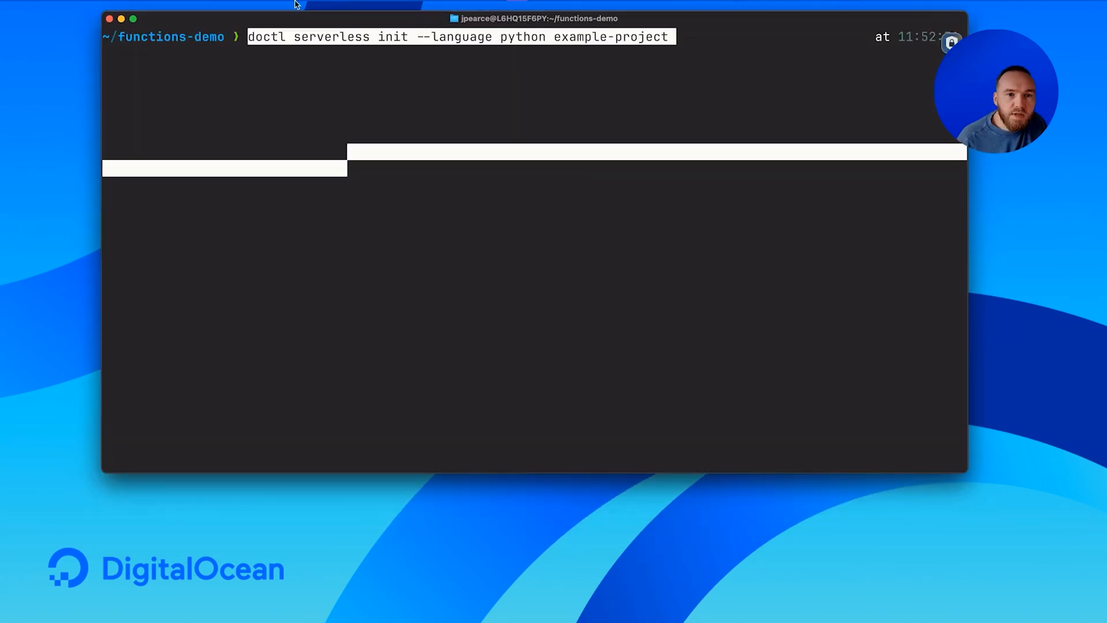
key("Right")
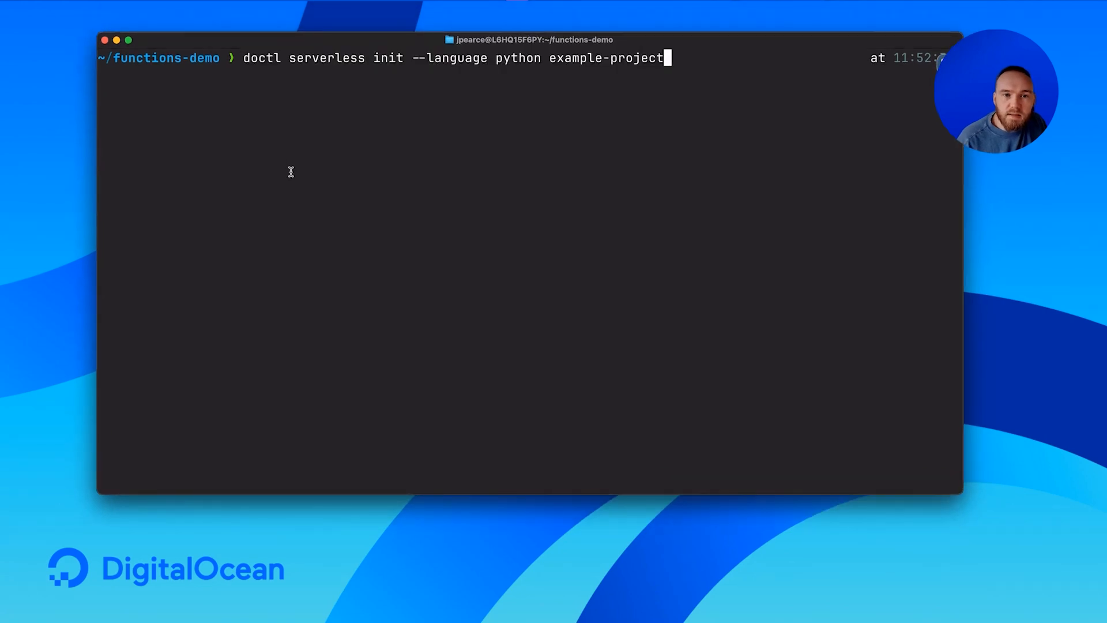
key("Return")
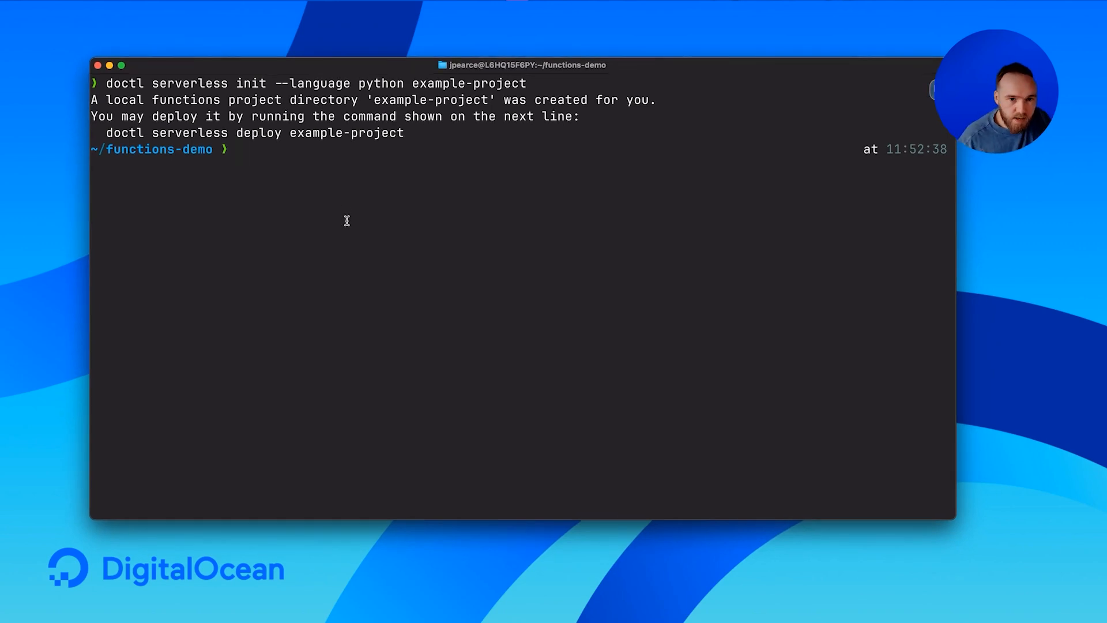
left_click_drag(106, 132, 403, 132)
left_click(420, 154)
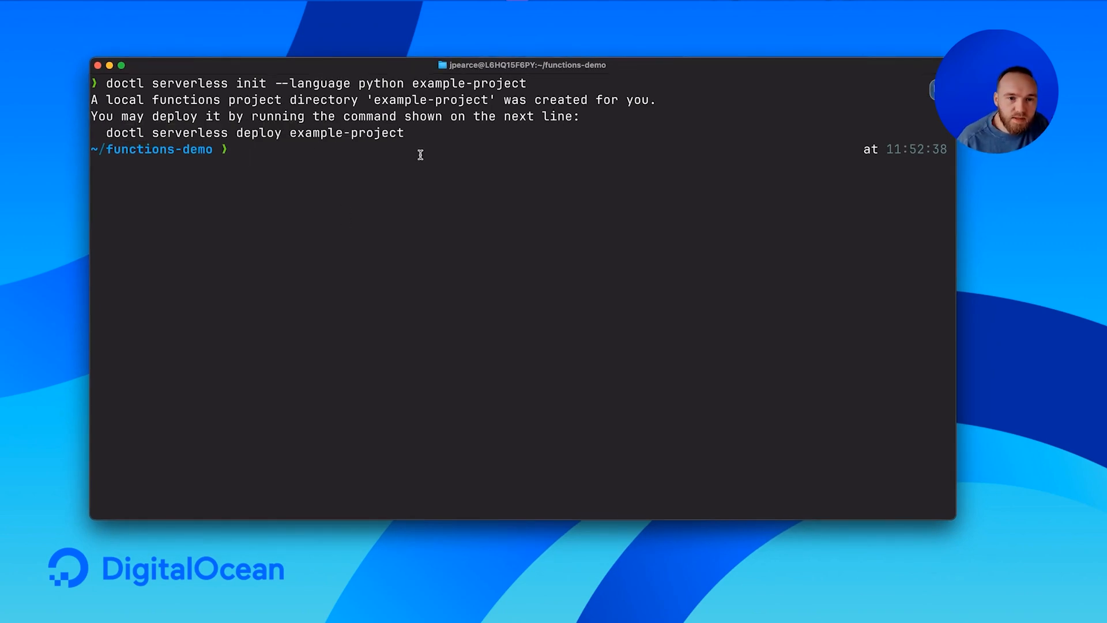
type("ls")
Step: List the functions-demo folder and open example-project in Cursor
key("Return")
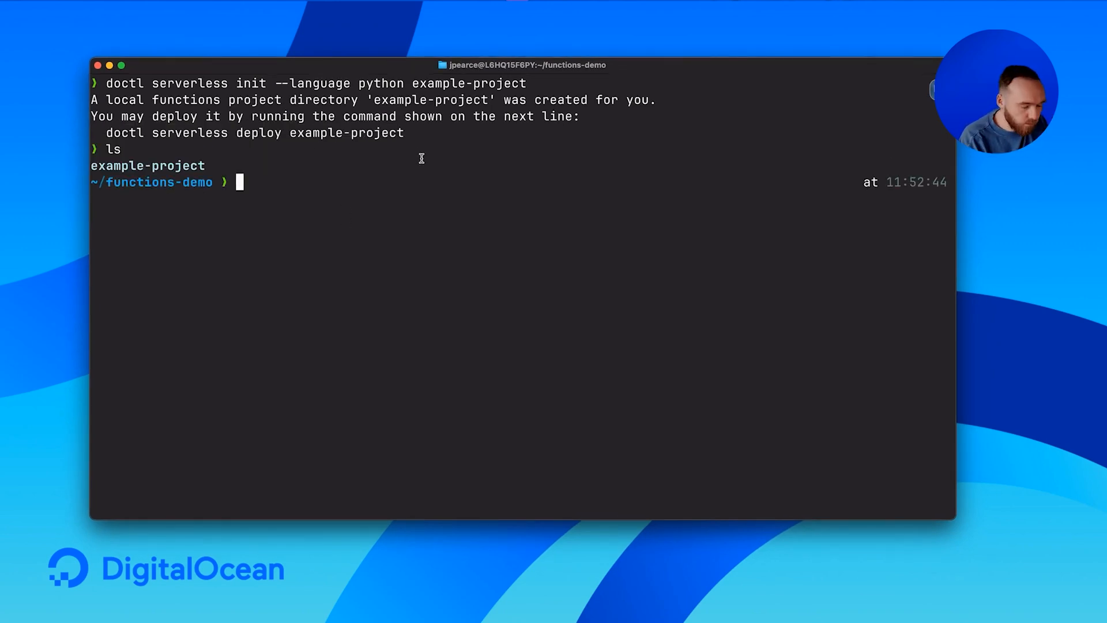
type("cursor e")
key("Tab")
key("Return")
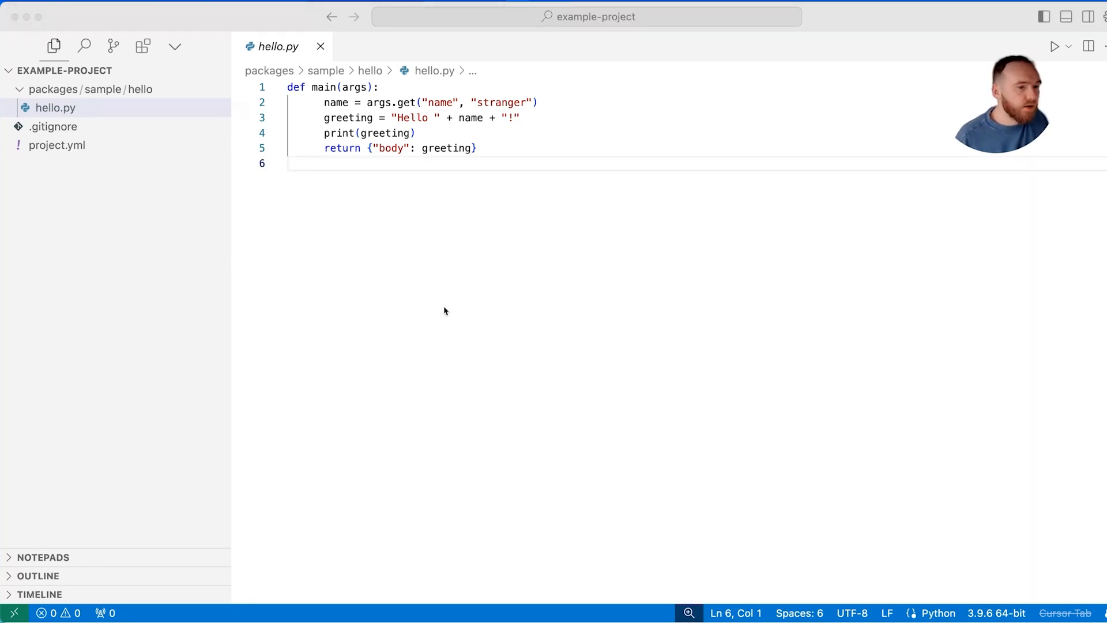
Step: Replace project.yml with a do-api package whose api function gets DO_API_TOKEN and webSecure
left_click(57, 145)
type("parameters: {} environment: {} packages:     - name: sample       shared: false       environment: {}       parameters: {}       annotations: {}       functions:         - name: hello           binary: false           main: \"\"           runtime: python:default           web: true           webSecure: false           parameters: {}           environment: {}           annotations: {}           limits: {}")
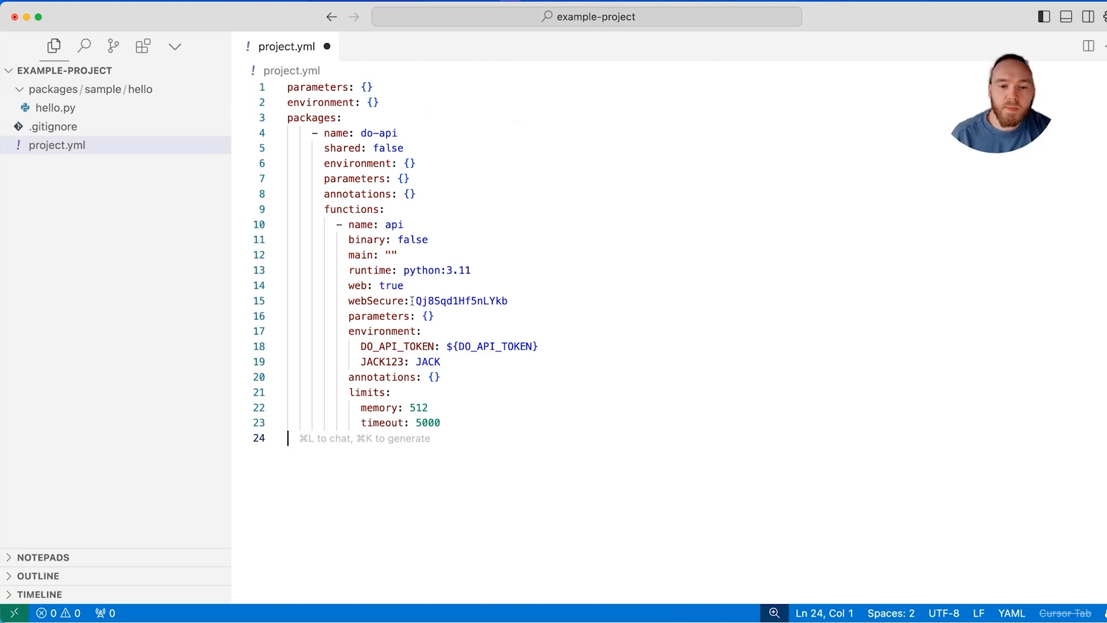
left_click_drag(415, 300, 528, 300)
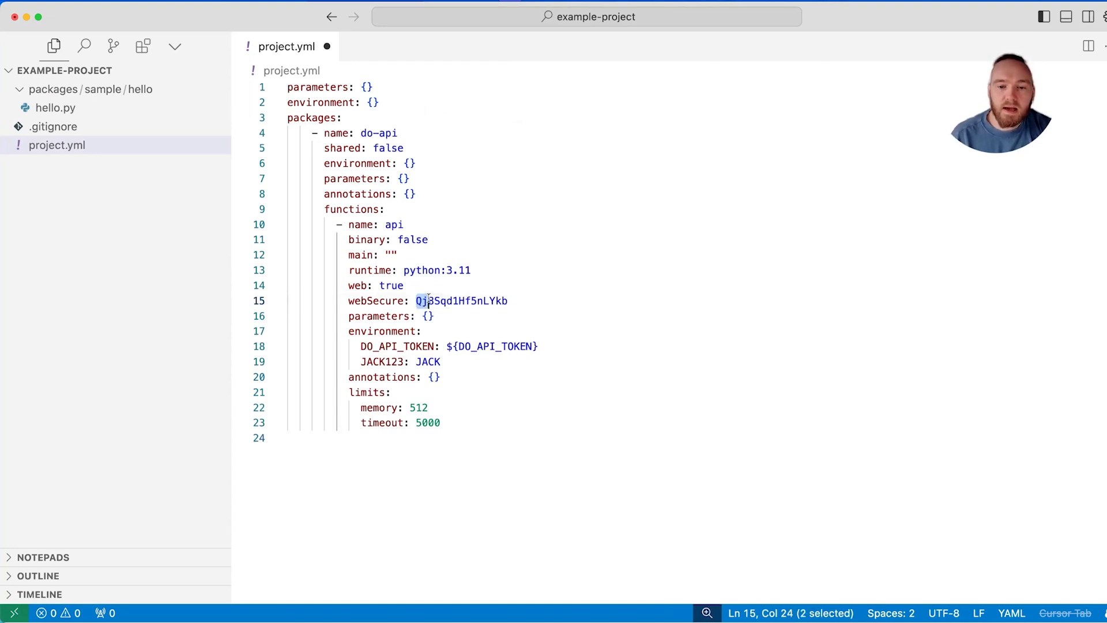
left_click(521, 302)
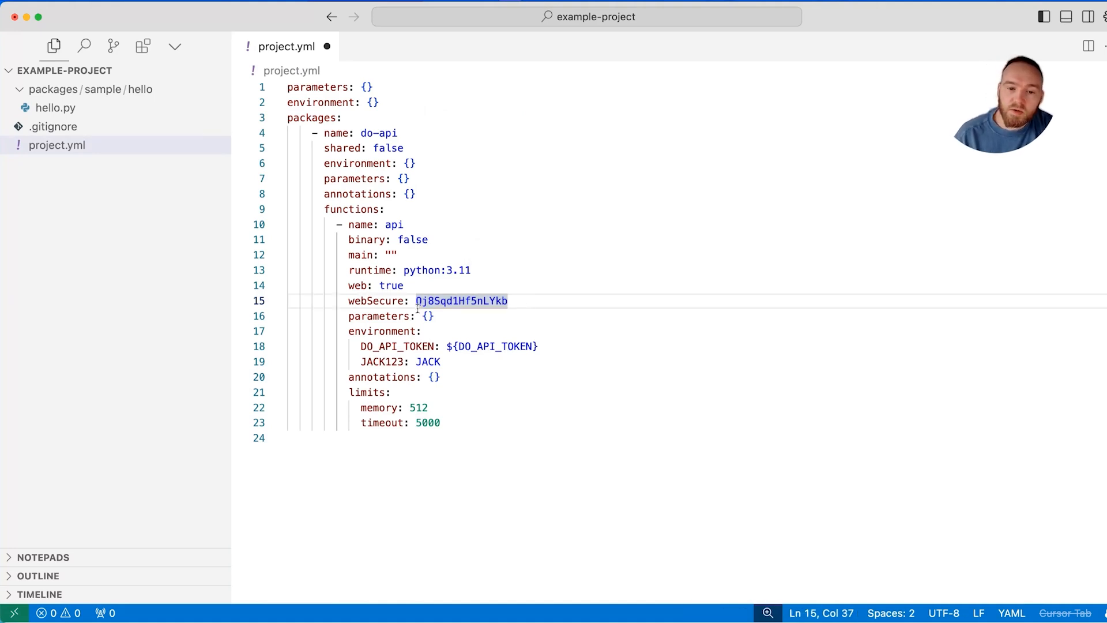
left_click(415, 316)
double_click(458, 301)
left_click(570, 303)
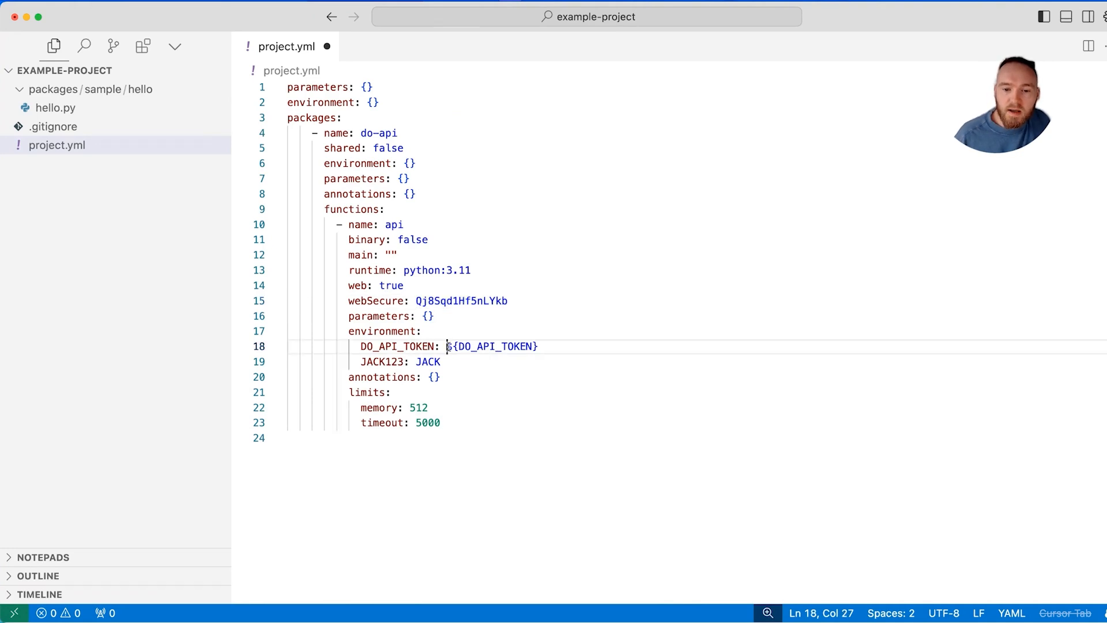
left_click_drag(446, 347, 538, 346)
left_click(550, 347)
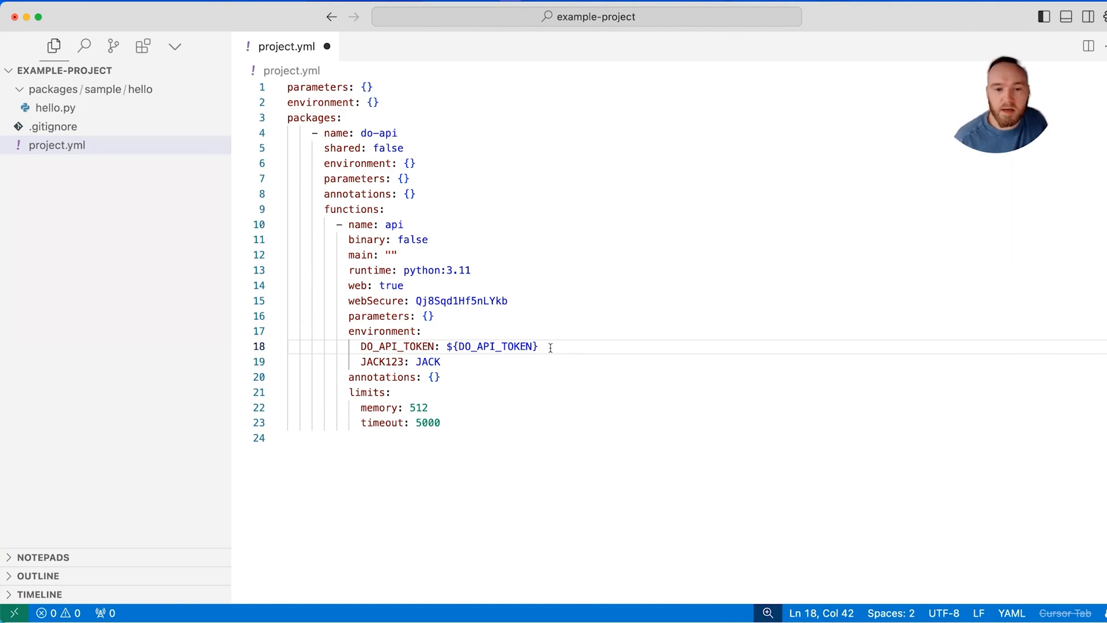
Step: Add a .env file with the DO_API_TOKEN value and delete the sample hello.py
key("ctrl+n")
type(".env")
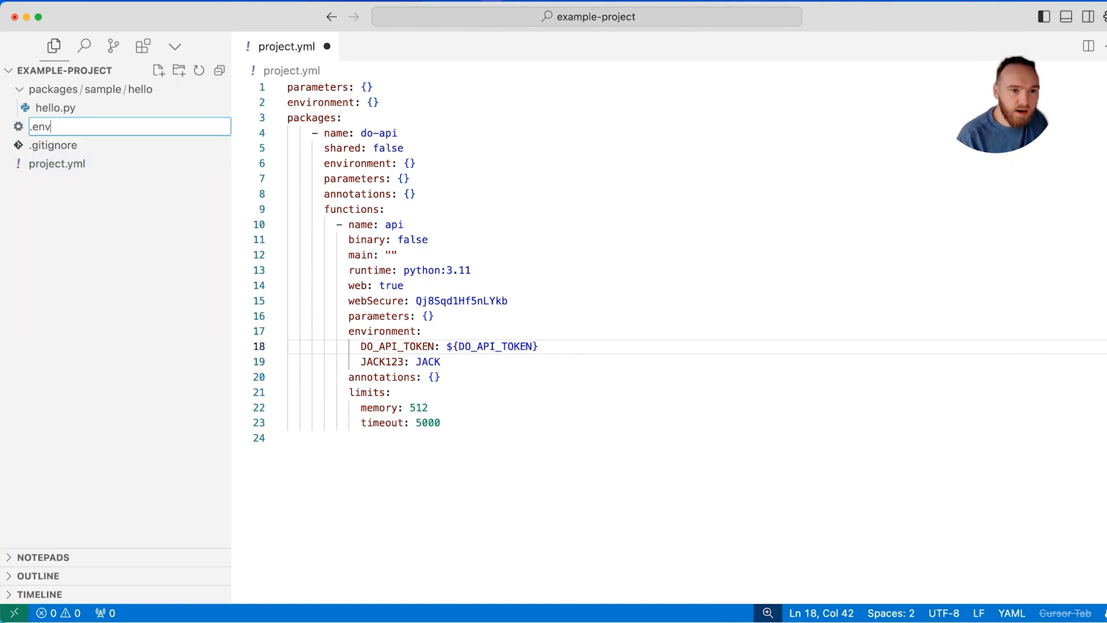
key("Return")
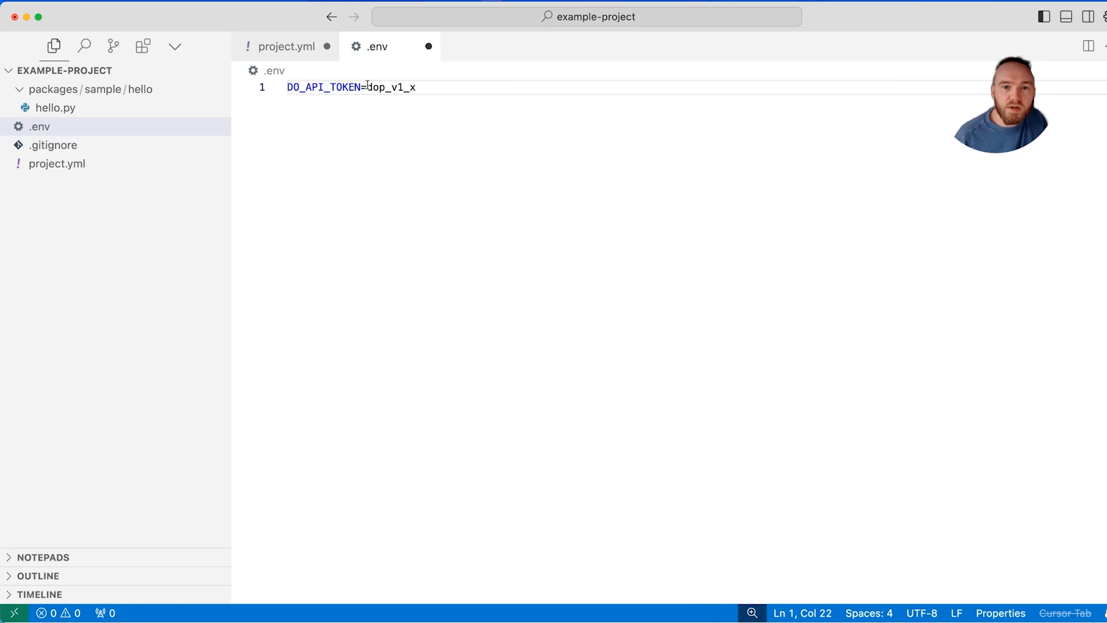
left_click_drag(366, 86, 419, 86)
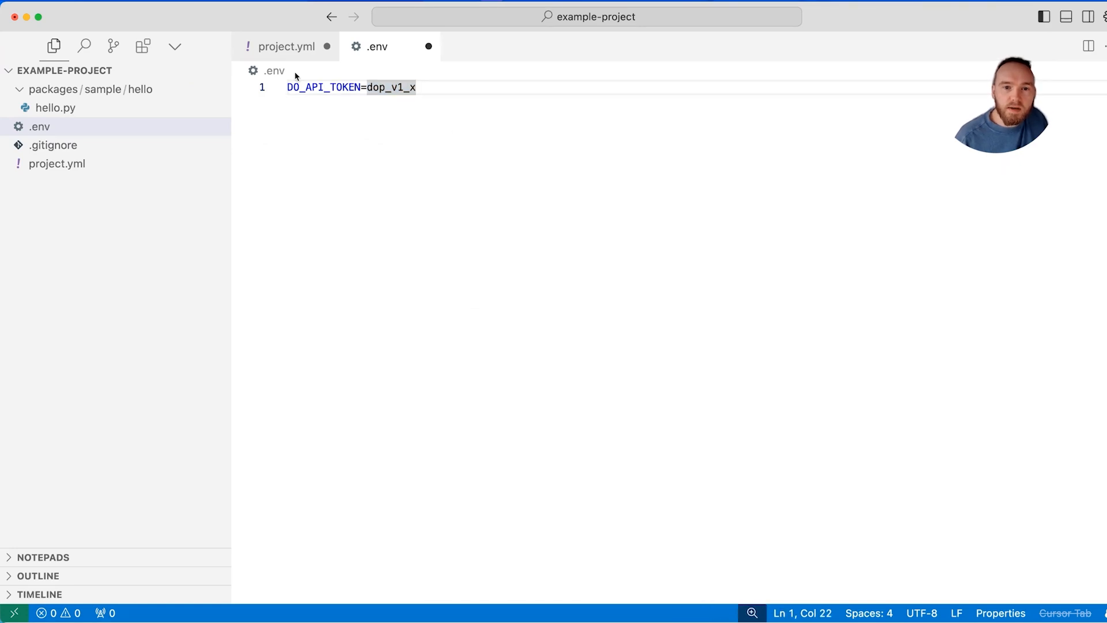
left_click(270, 45)
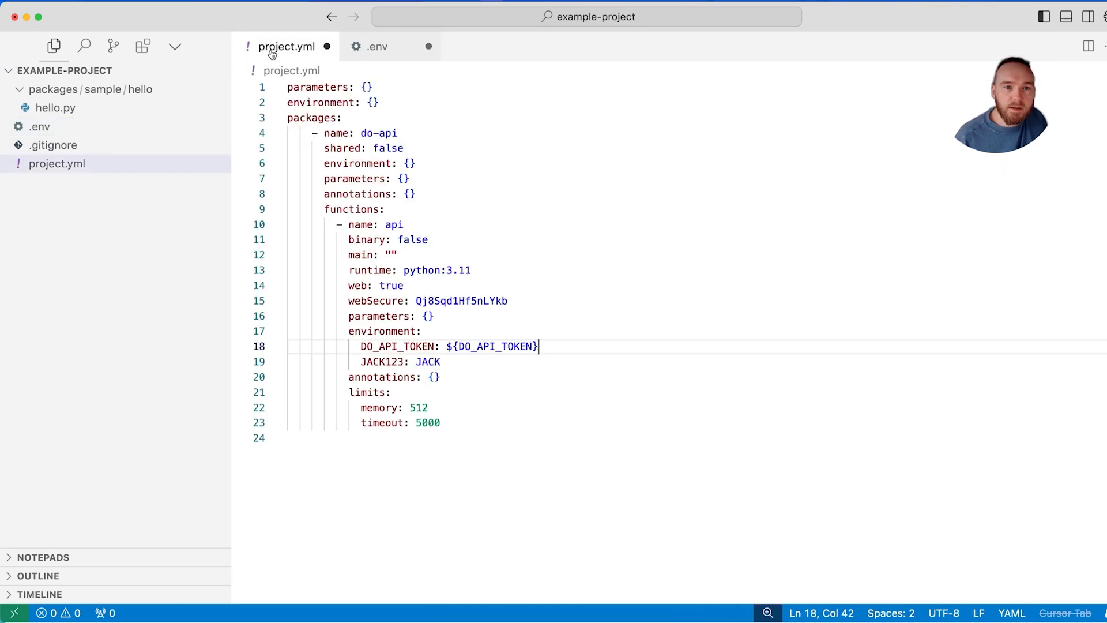
right_click(55, 109)
left_click(83, 399)
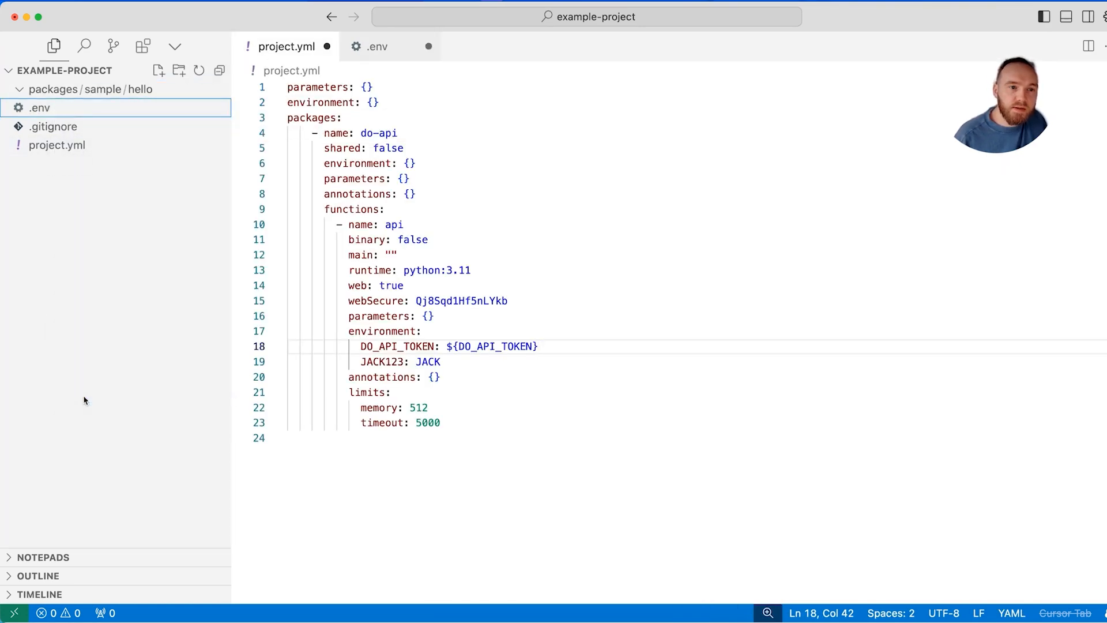
left_click(45, 90)
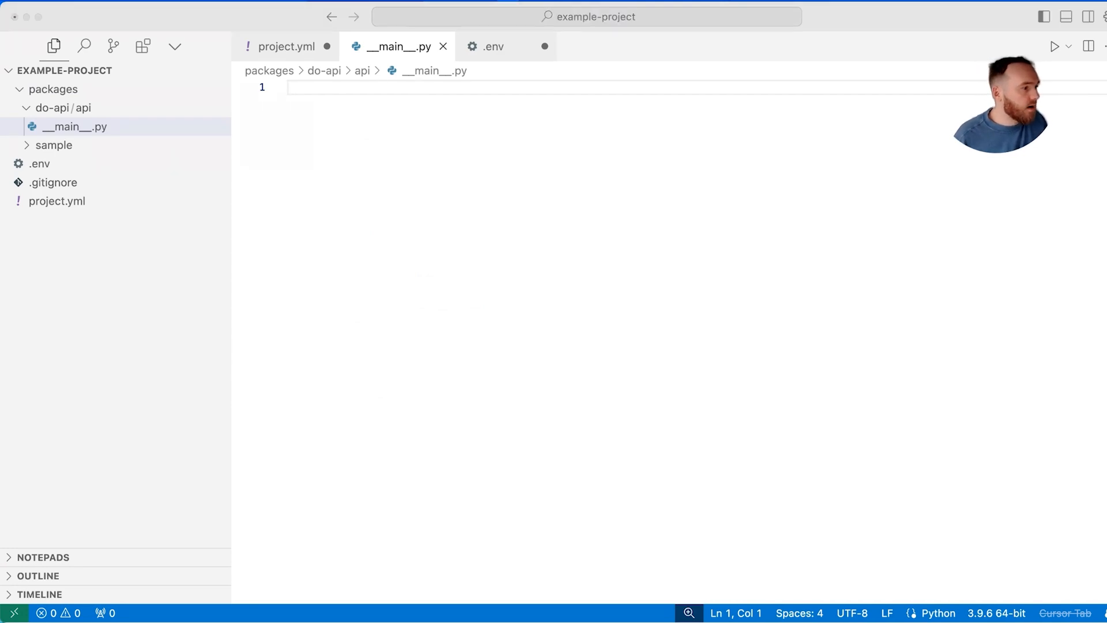
Step: Paste the droplet-fetching main function into do-api/api/__main__.py and review it
key("super+v")
scroll(500, 283, "up", 5)
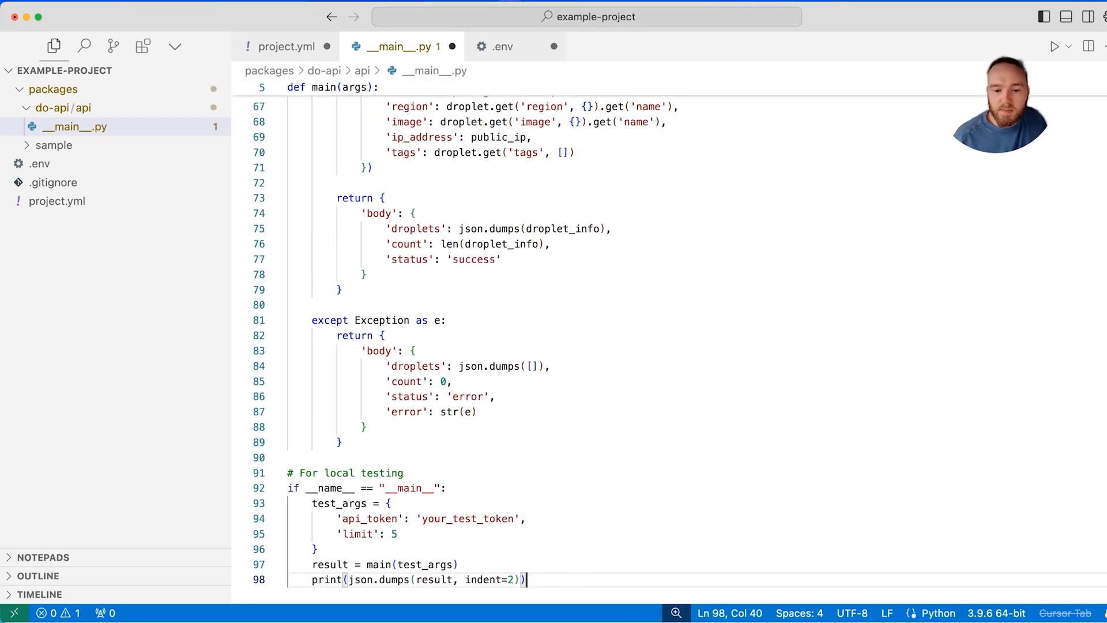
scroll(500, 282, "up", 5)
scroll(500, 283, "up", 5)
scroll(501, 283, "up", 5)
scroll(500, 283, "up", 4)
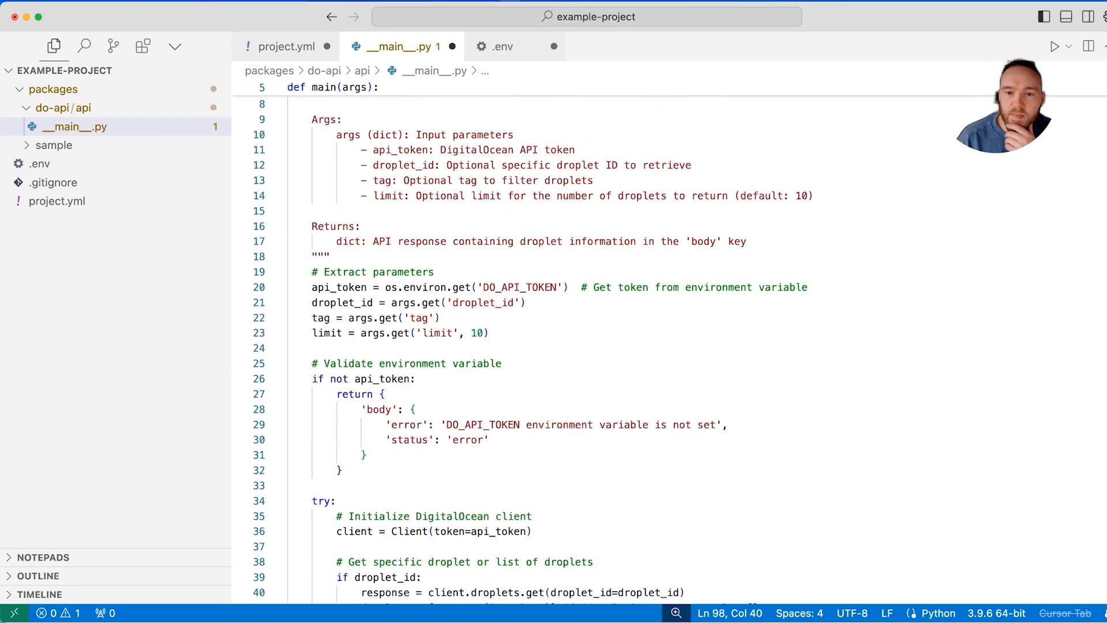
scroll(500, 283, "up", 3)
scroll(501, 283, "up", 2)
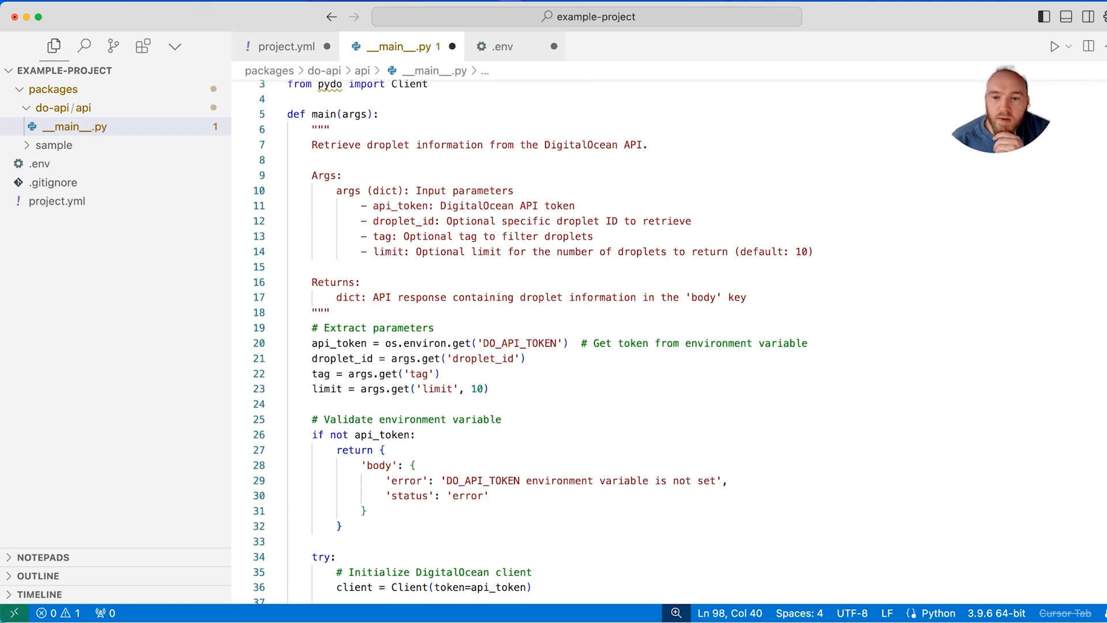
scroll(501, 283, "down", 2)
scroll(499, 283, "down", 1)
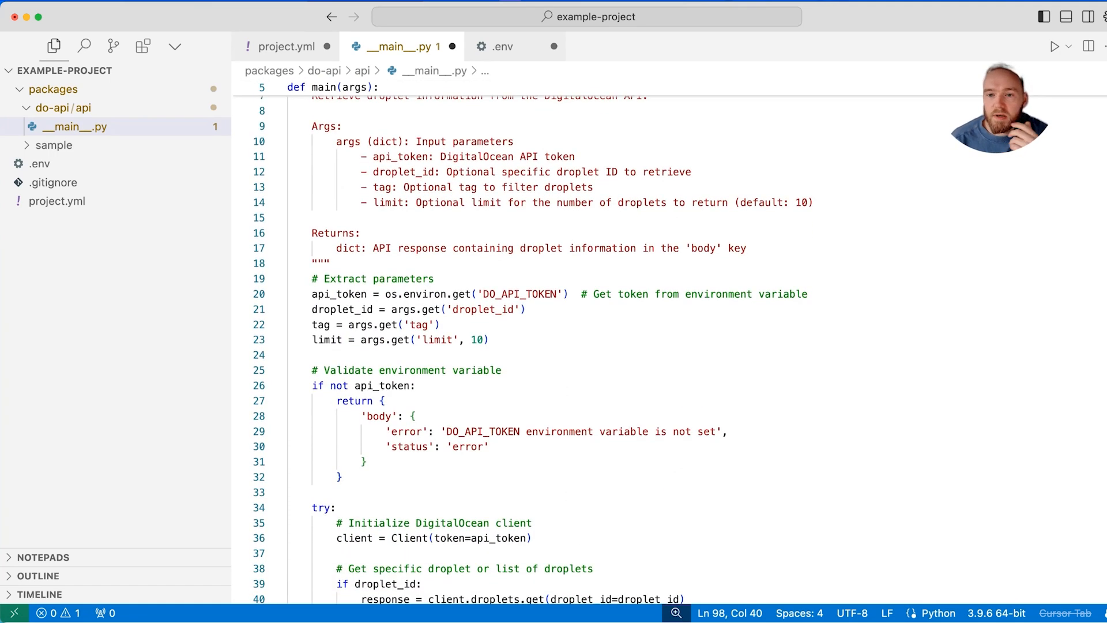
scroll(500, 283, "down", 1)
scroll(500, 283, "down", 1)
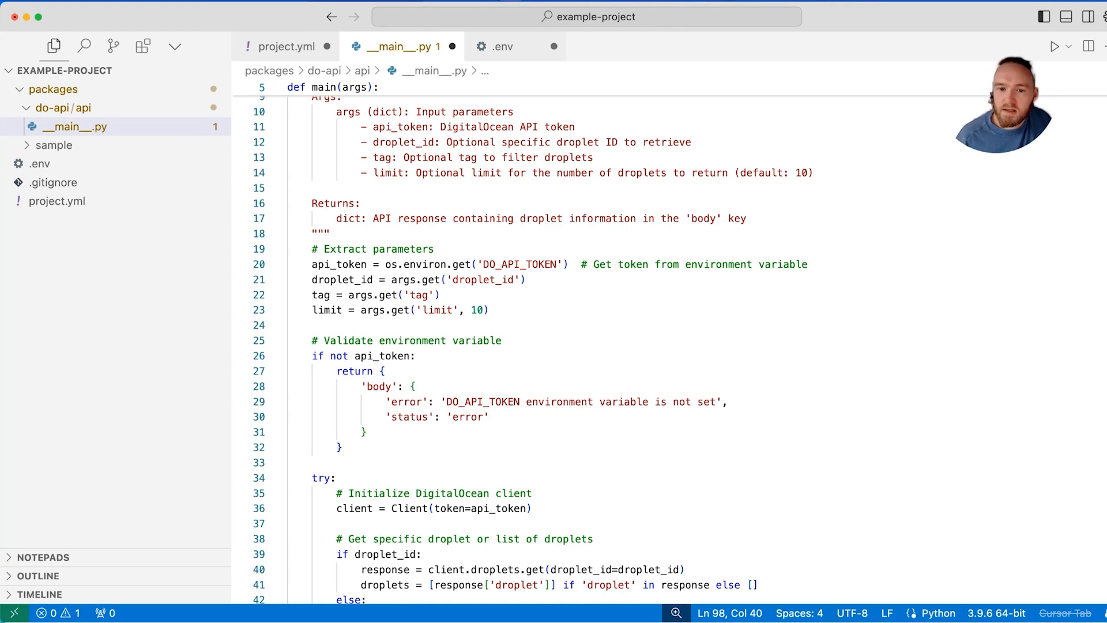
scroll(553, 346, "down", 2)
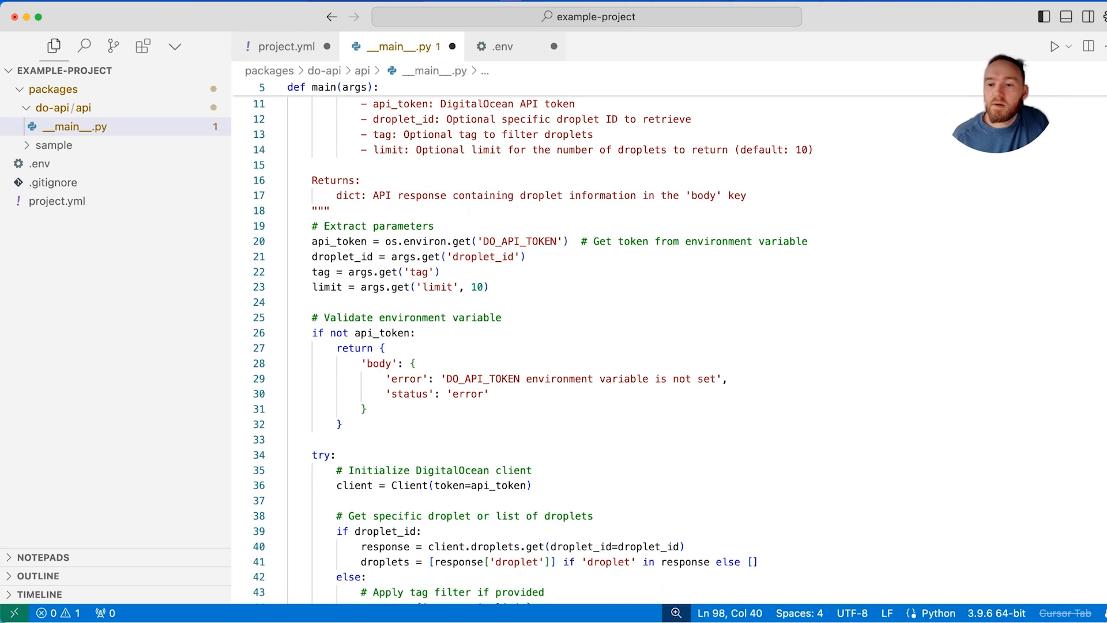
scroll(422, 243, "down", 3)
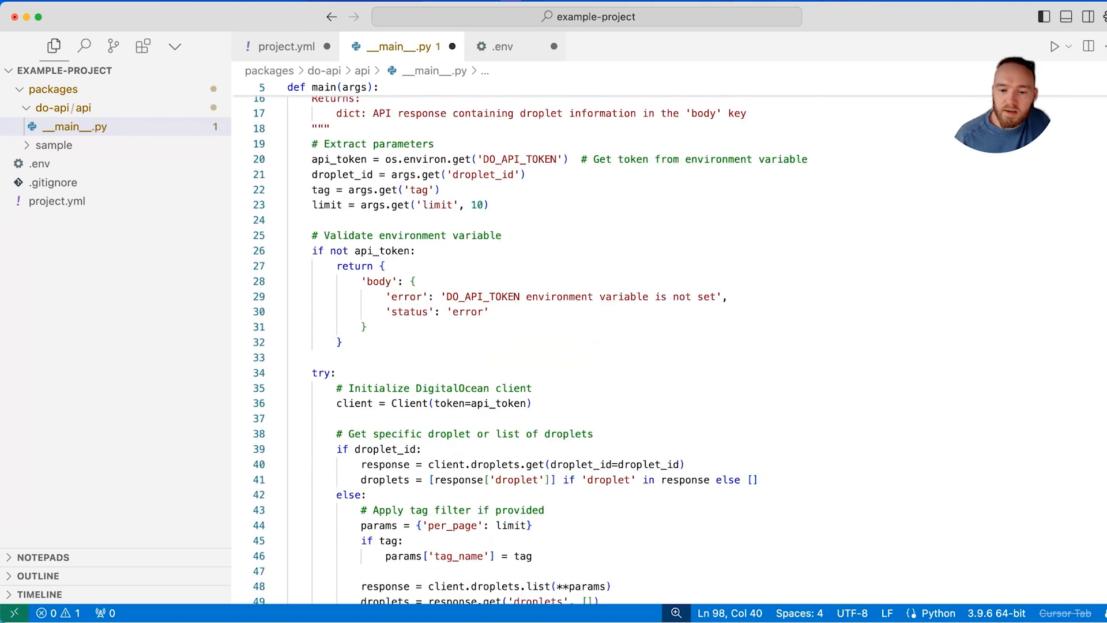
scroll(422, 242, "down", 2)
scroll(422, 243, "up", 6)
scroll(423, 242, "down", 2)
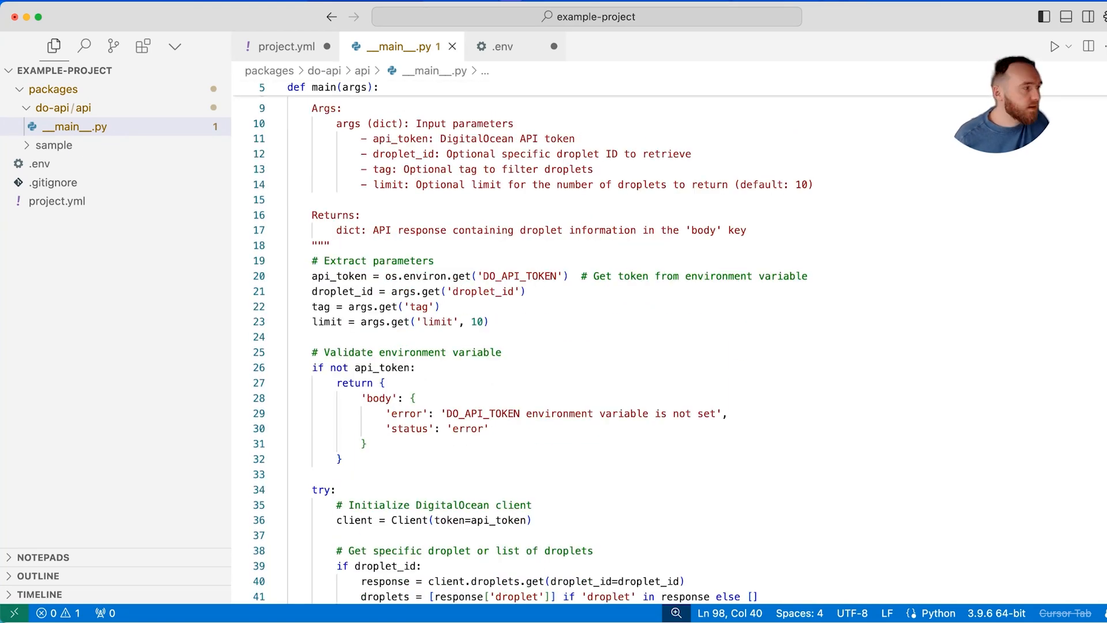
key("super+Tab")
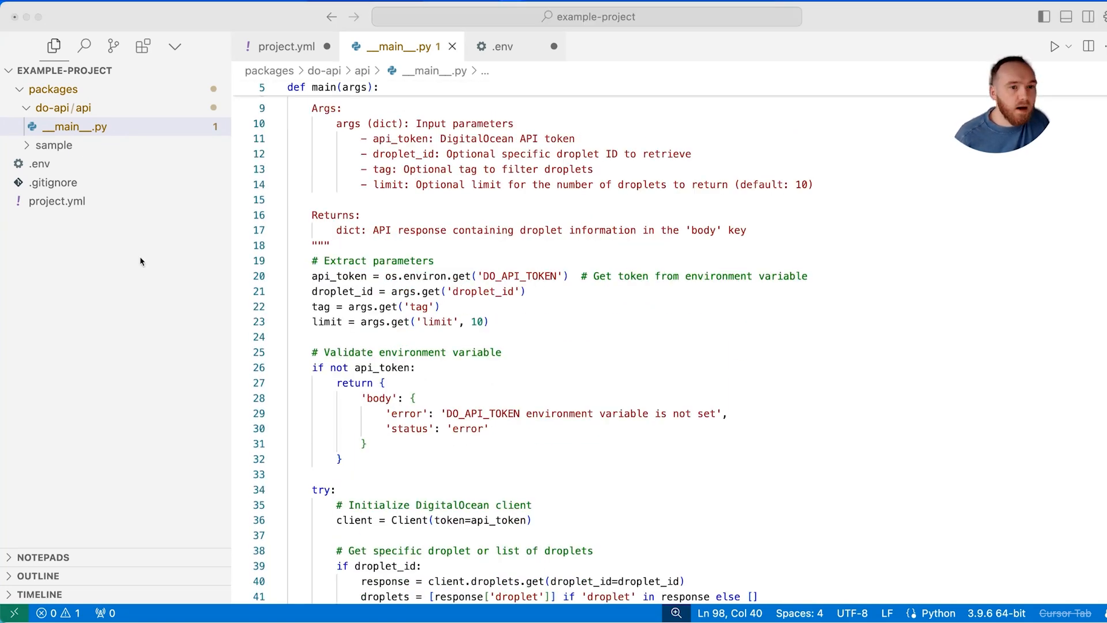
Step: Add build.sh in do-api/api installing requirements for the Python 3.11 runtime
left_click(141, 261)
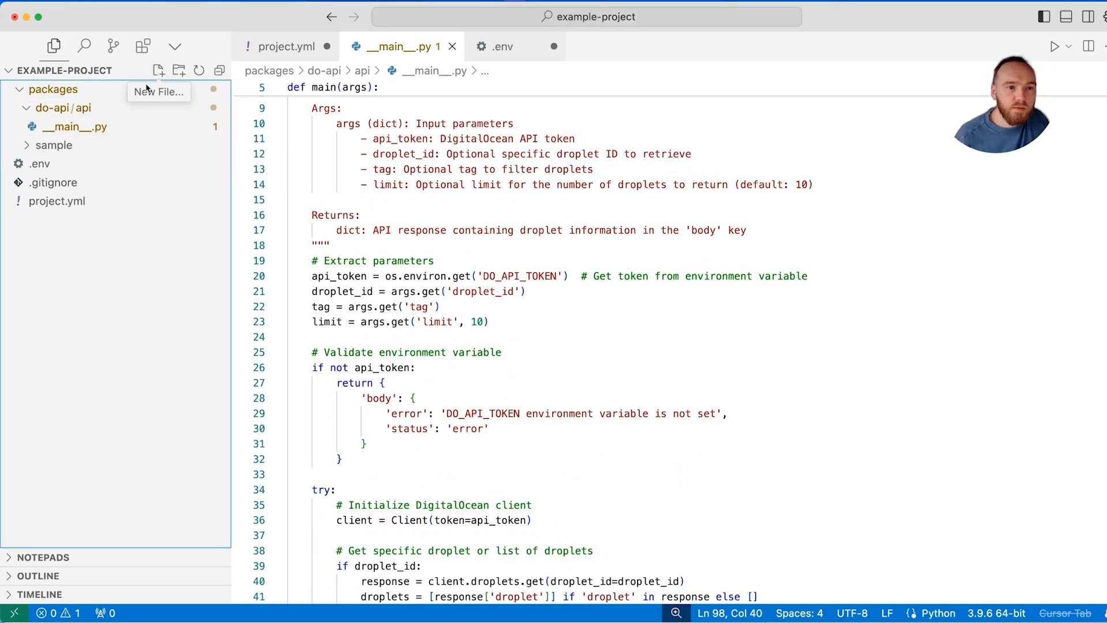
left_click(79, 107)
left_click(158, 71)
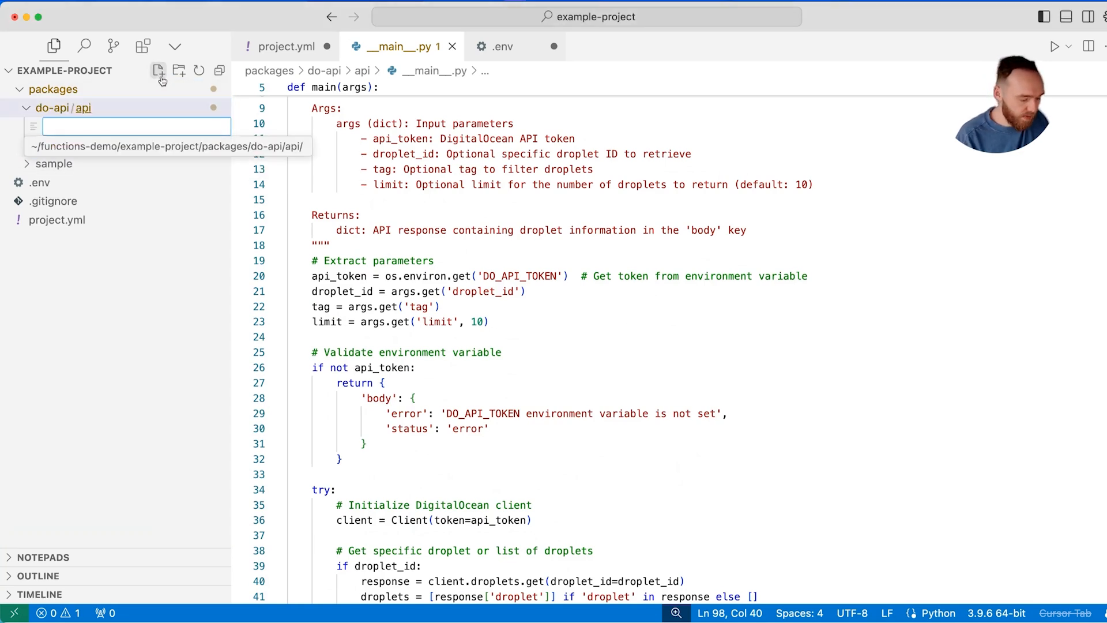
type("build.sh")
key("Return")
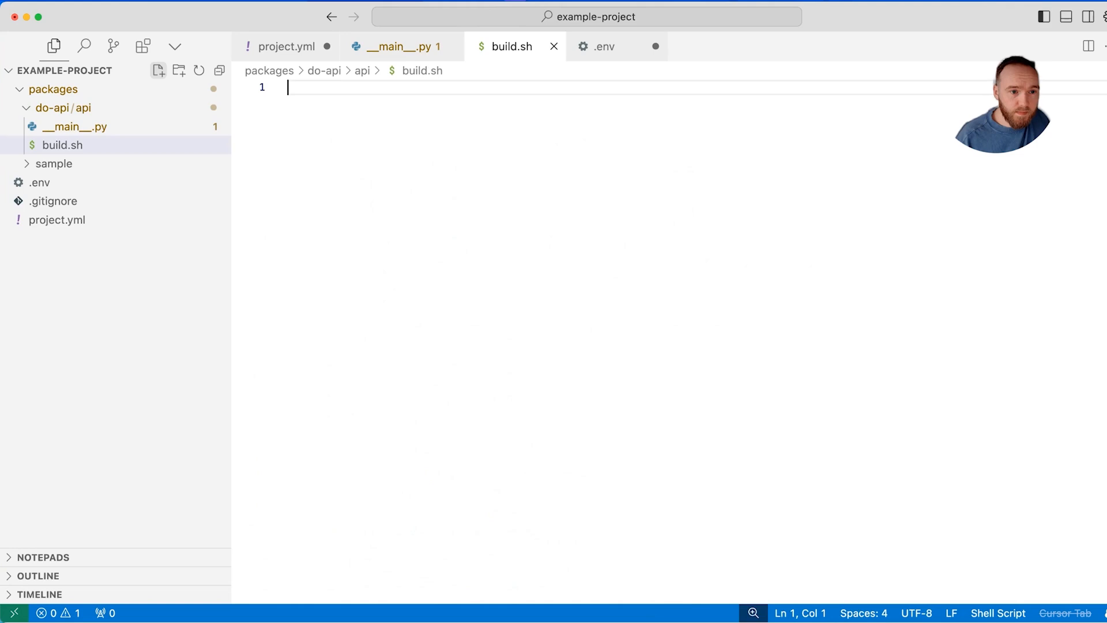
type("#!/bin/bash  set -e  virtualenv --without-pip virtualenv  # Uncomment if you're using the Python 3.9 runtime # pip install -r requirements.txt --target virtualenv/lib/python3.9/site-packages  # Uncomment if you're using the Python 3.11 runtime pip install -r requirements.txt --target virtualenv/lib/python3.11/site-packages")
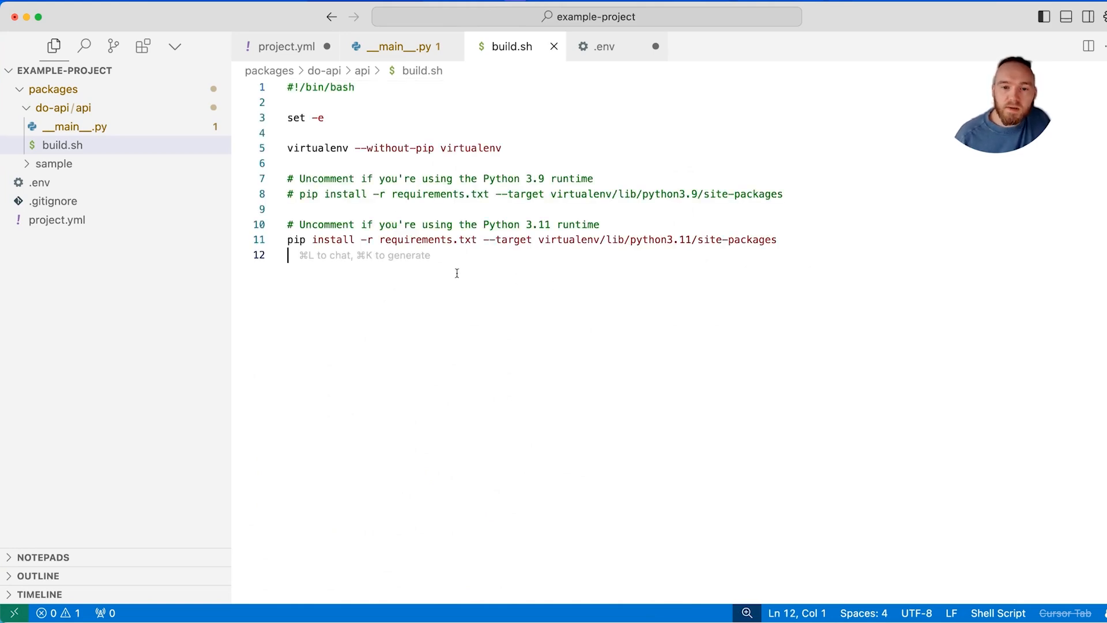
double_click(528, 223)
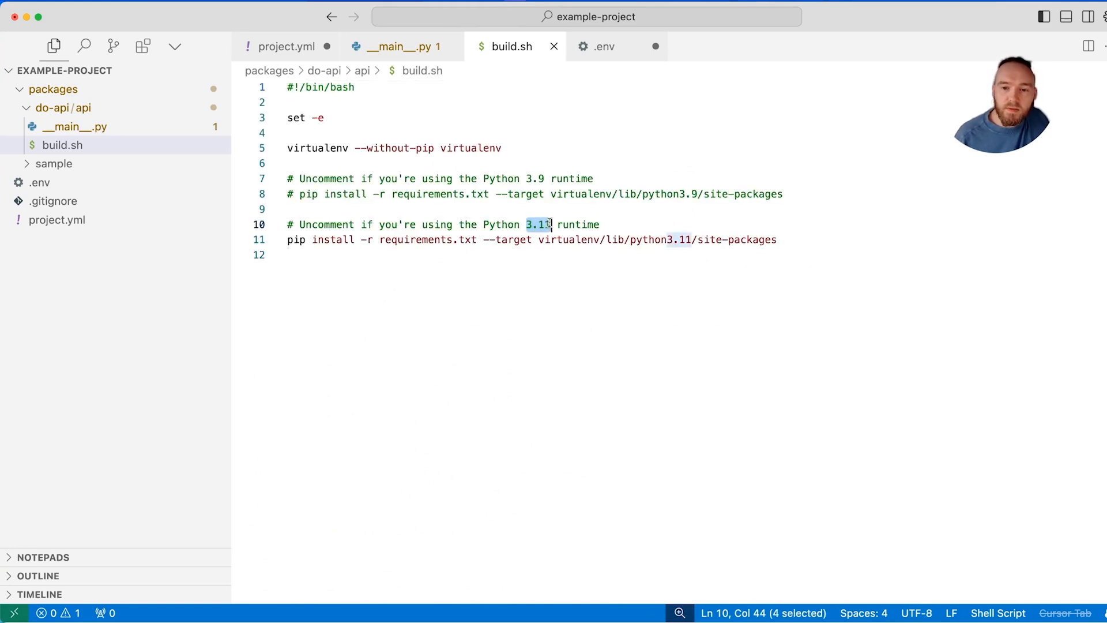
left_click(561, 259)
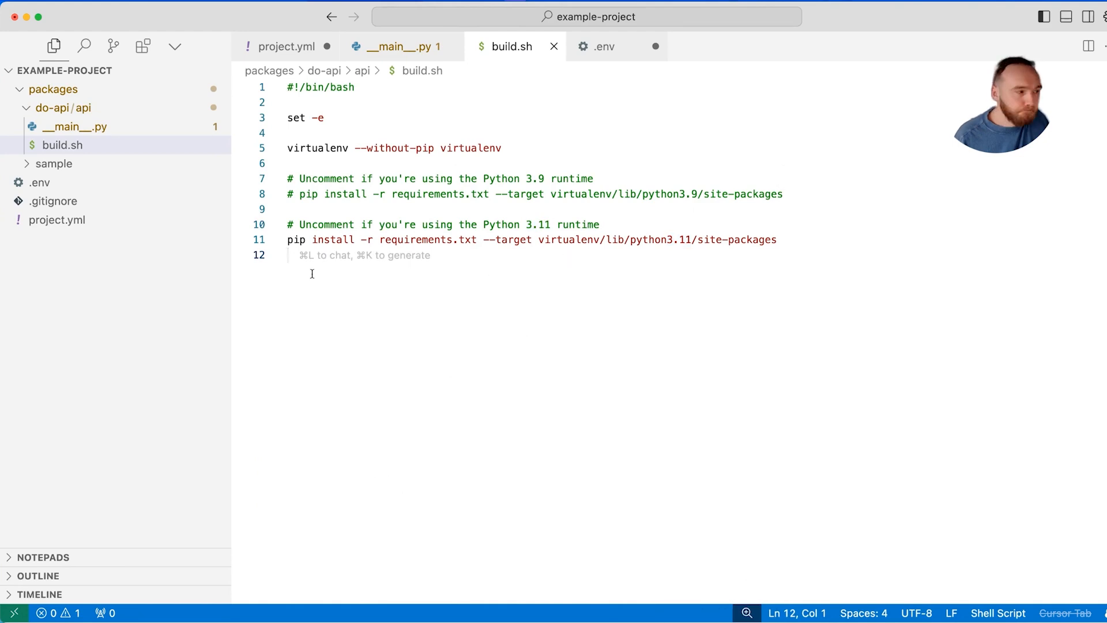
Step: Add requirements.txt in the do-api package pinning pydo==0.8.0
key("super+Tab")
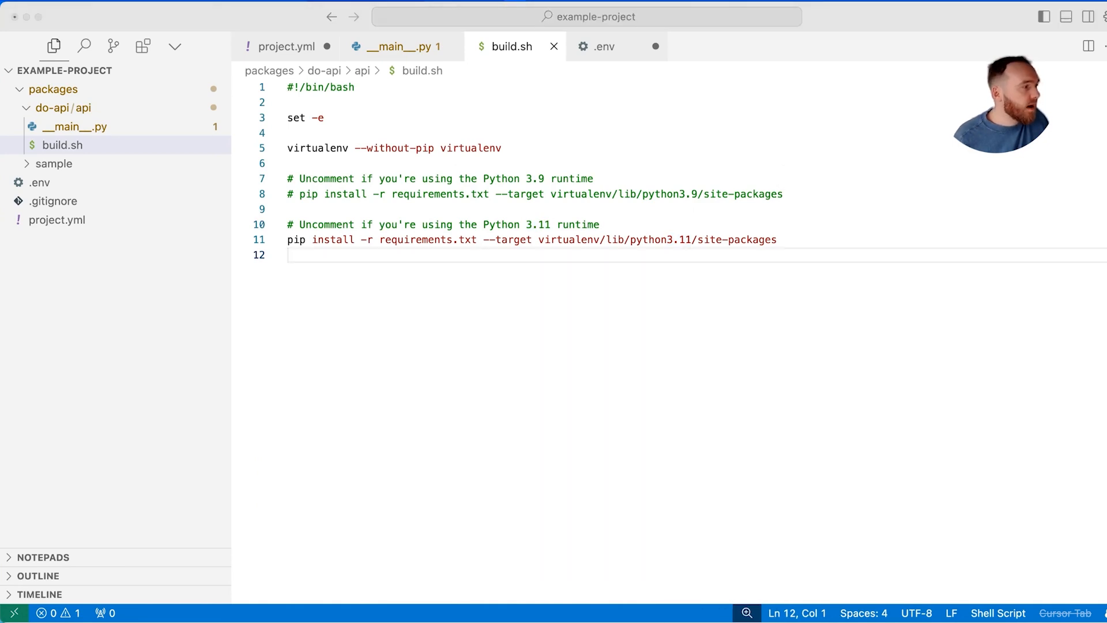
left_click(148, 297)
left_click(158, 71)
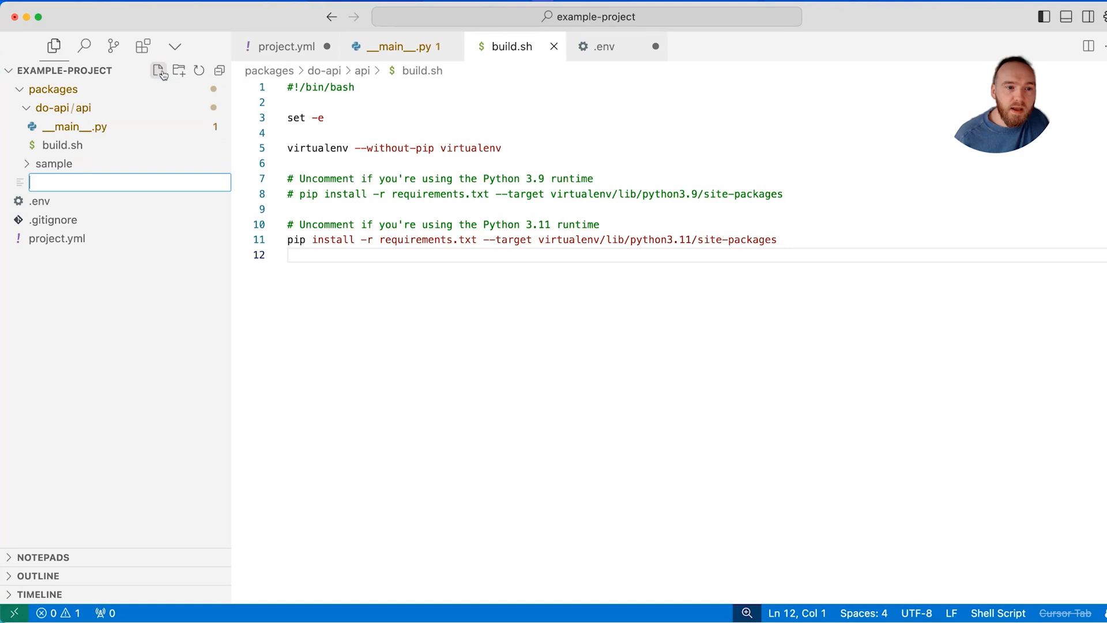
type("requ")
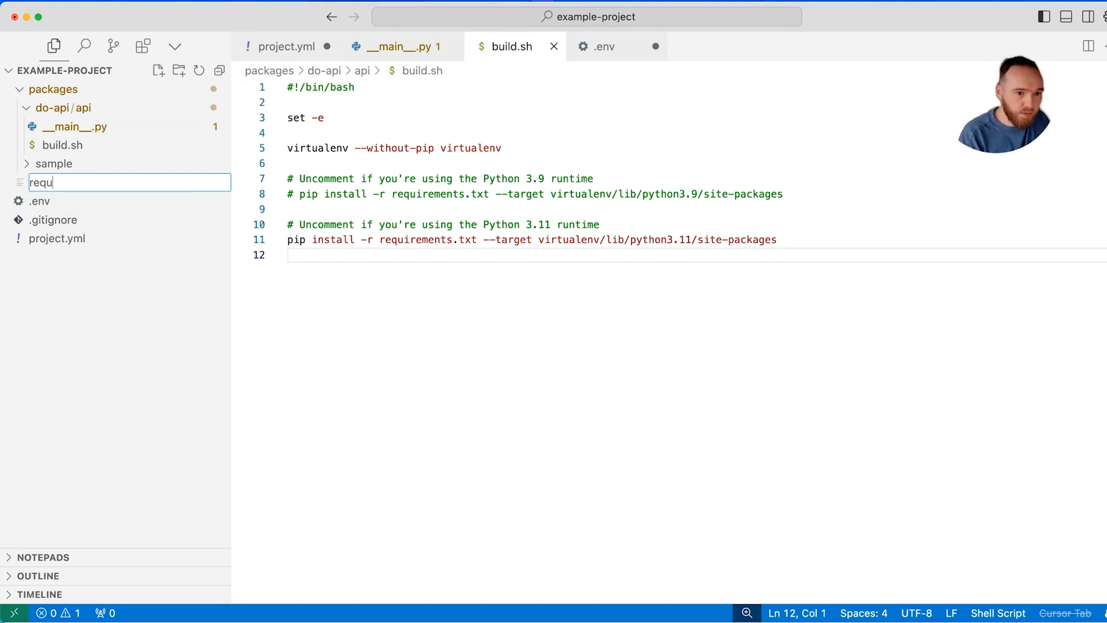
type("irements.txt")
key("Return")
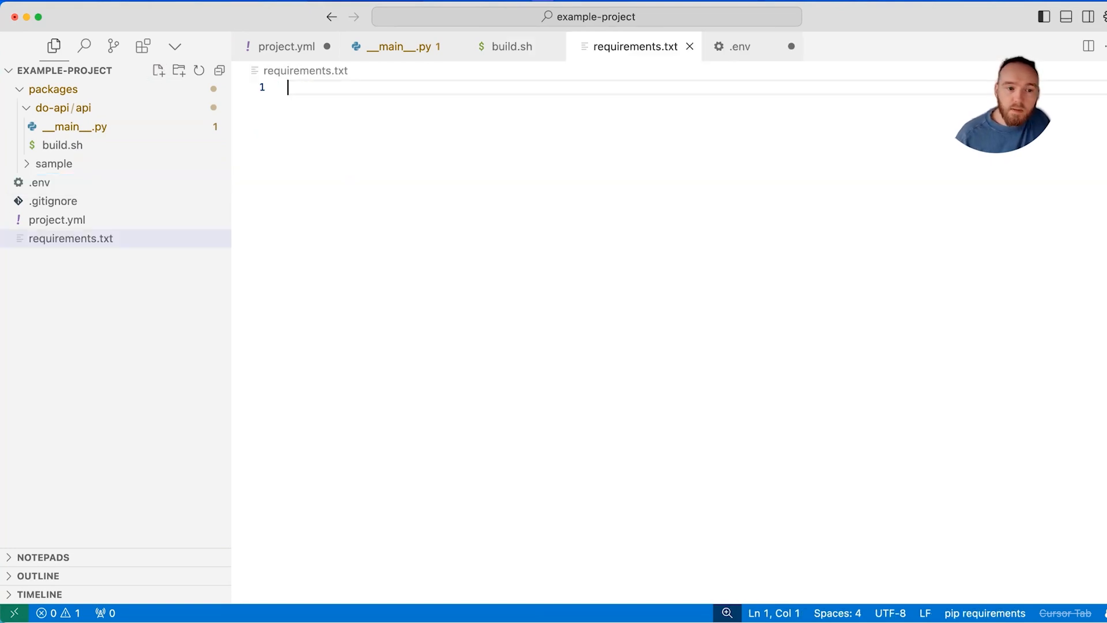
left_click_drag(71, 238, 62, 113)
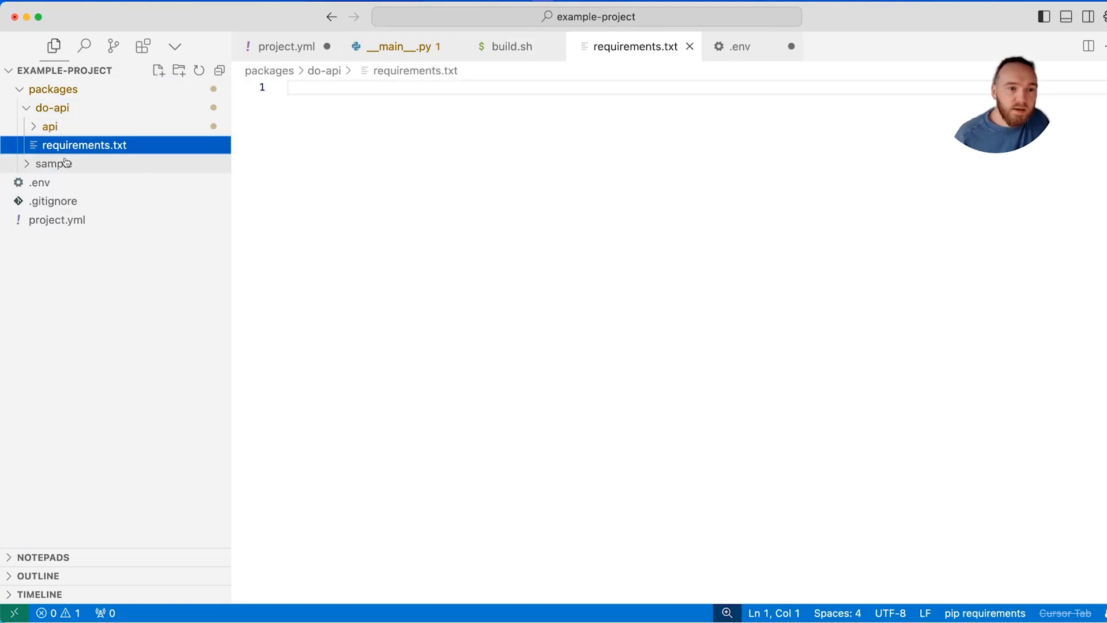
type("pydo==0.8.0")
key("super+a")
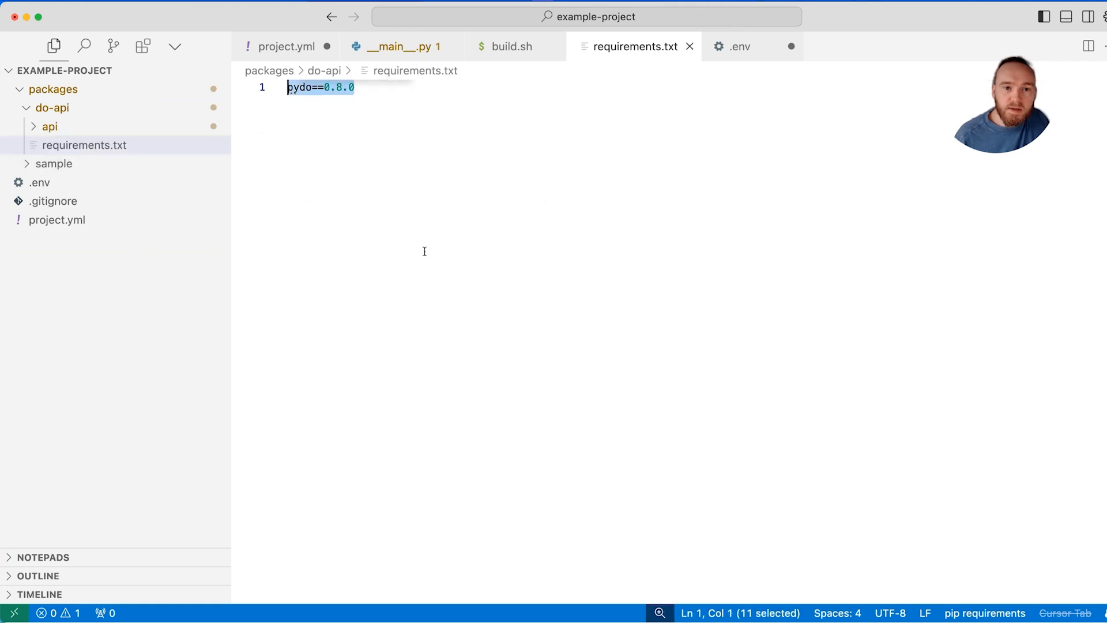
left_click(423, 257)
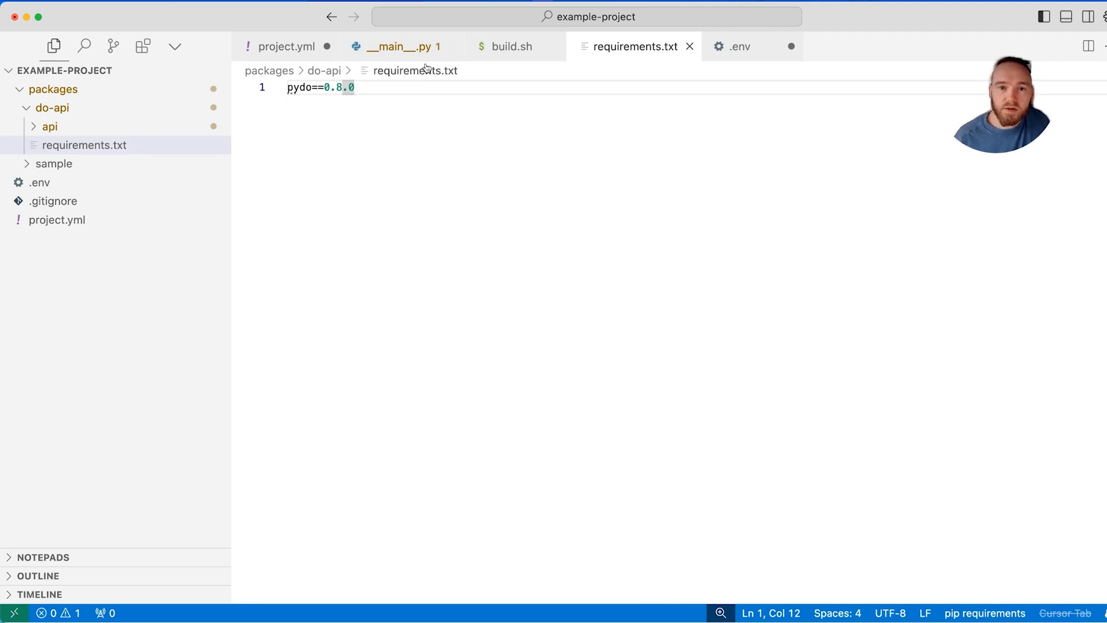
left_click(404, 46)
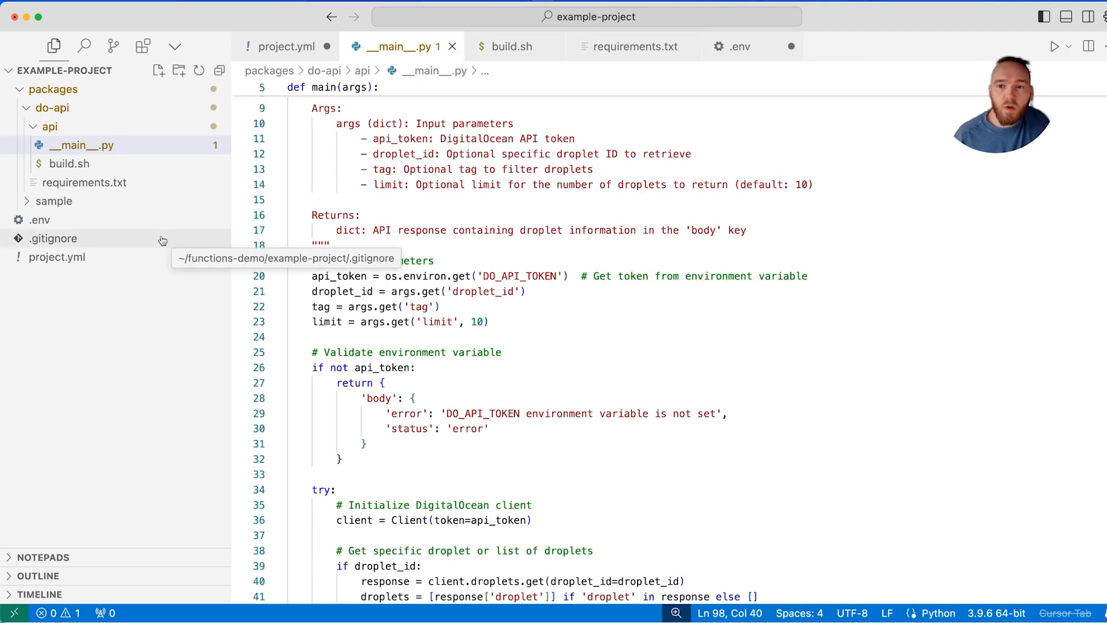
scroll(399, 234, "up", 4)
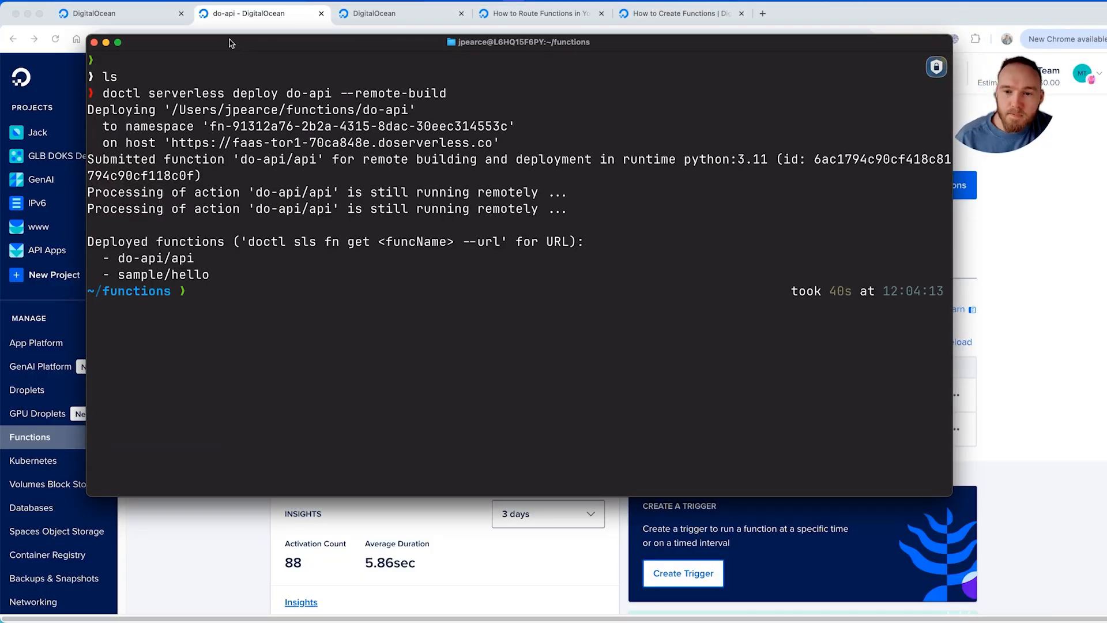
Step: After deploying do-api with a remote build, bring the DigitalOcean functions overview forward
left_click(285, 18)
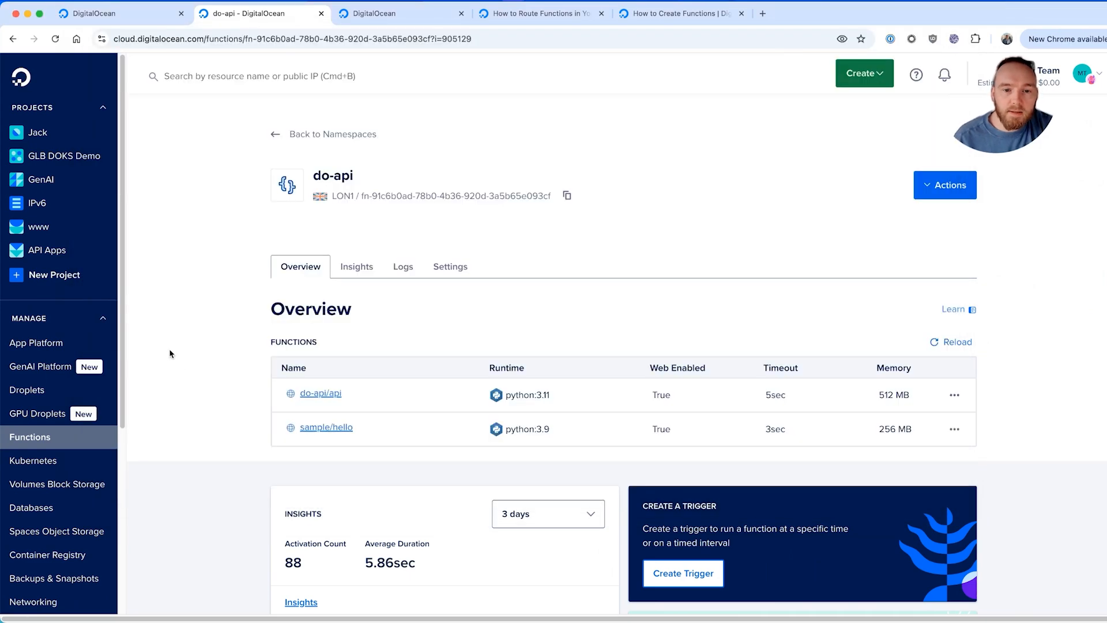
Step: Run the do-api/api function from its Source page and confirm it returns 7 Droplets
left_click(321, 392)
scroll(439, 375, "down", 3)
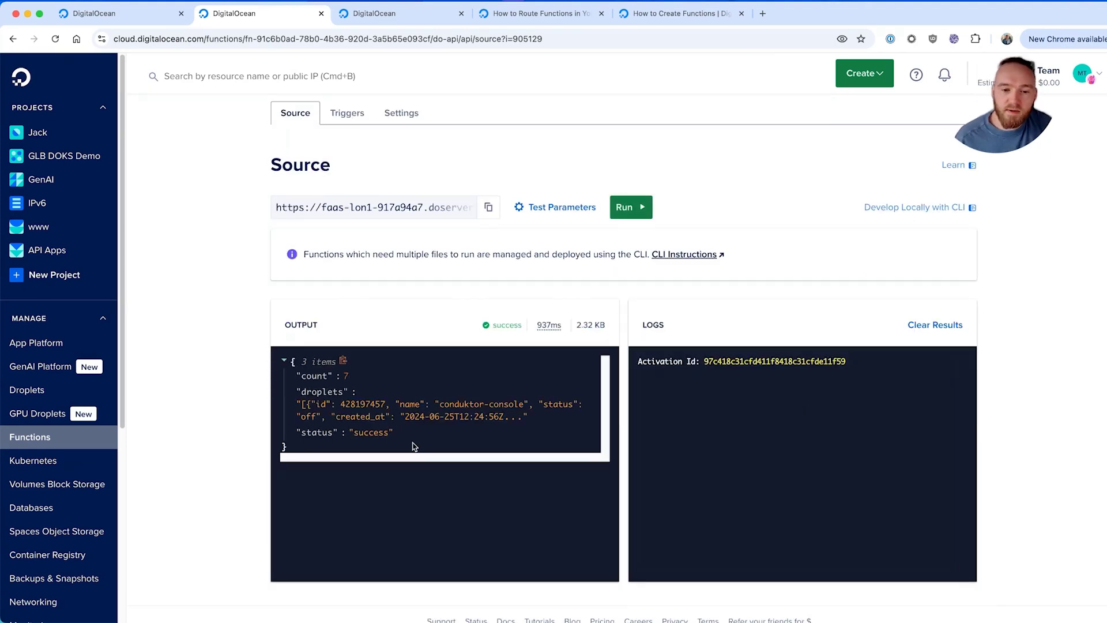
mouse_move(353, 404)
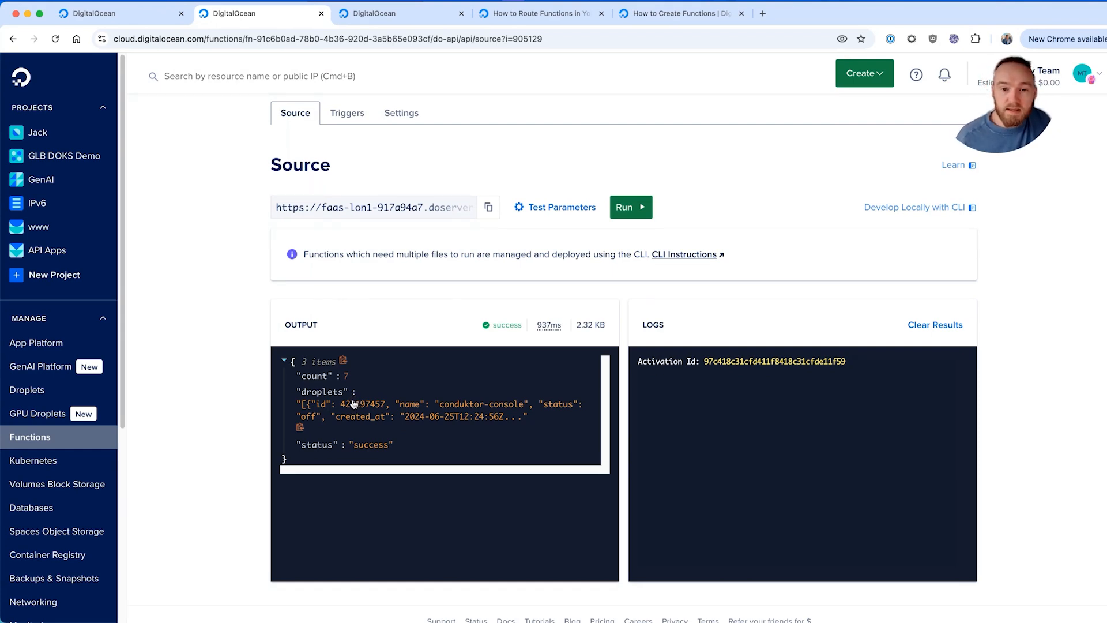
key("super+Tab")
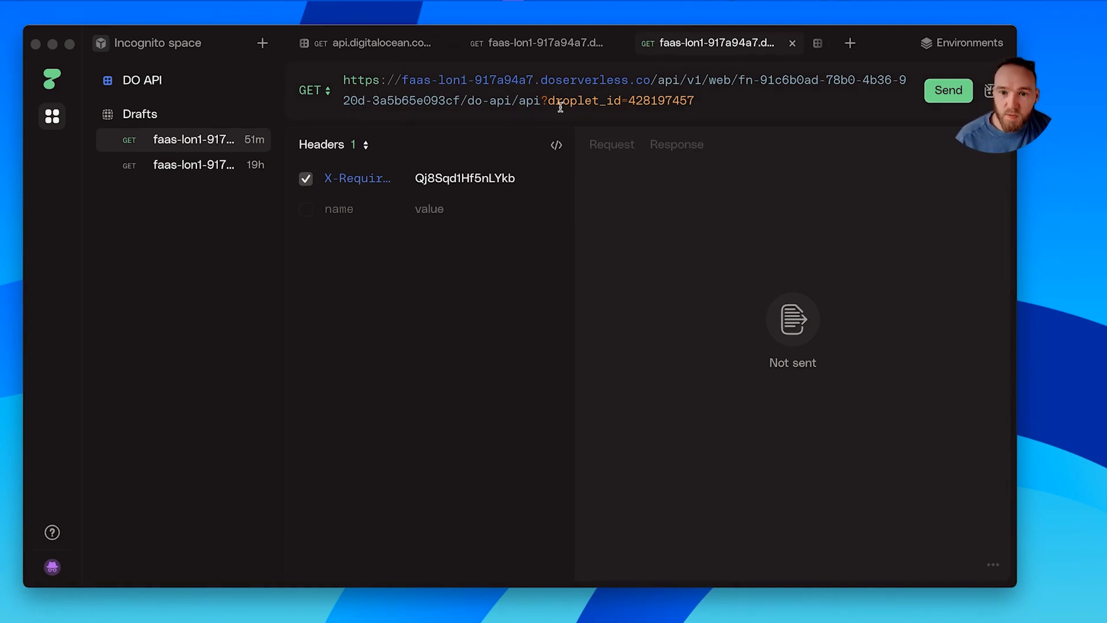
Step: Send the do-api/api request without a droplet_id filter, getting all 7 droplets
left_click_drag(543, 100, 707, 103)
key("ctrl+c")
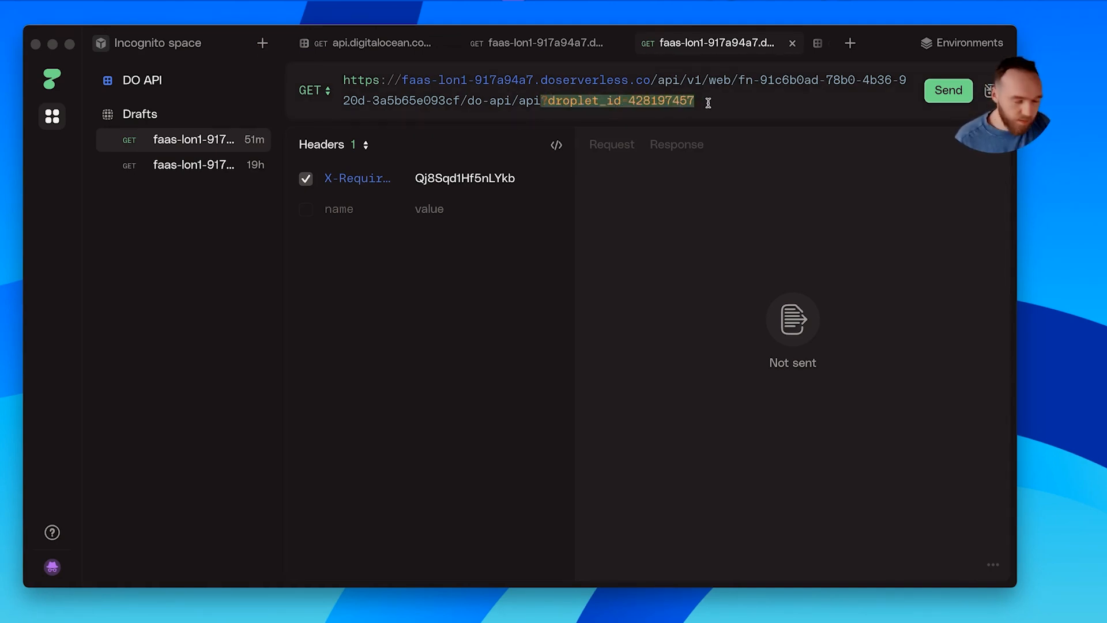
key("BackSpace")
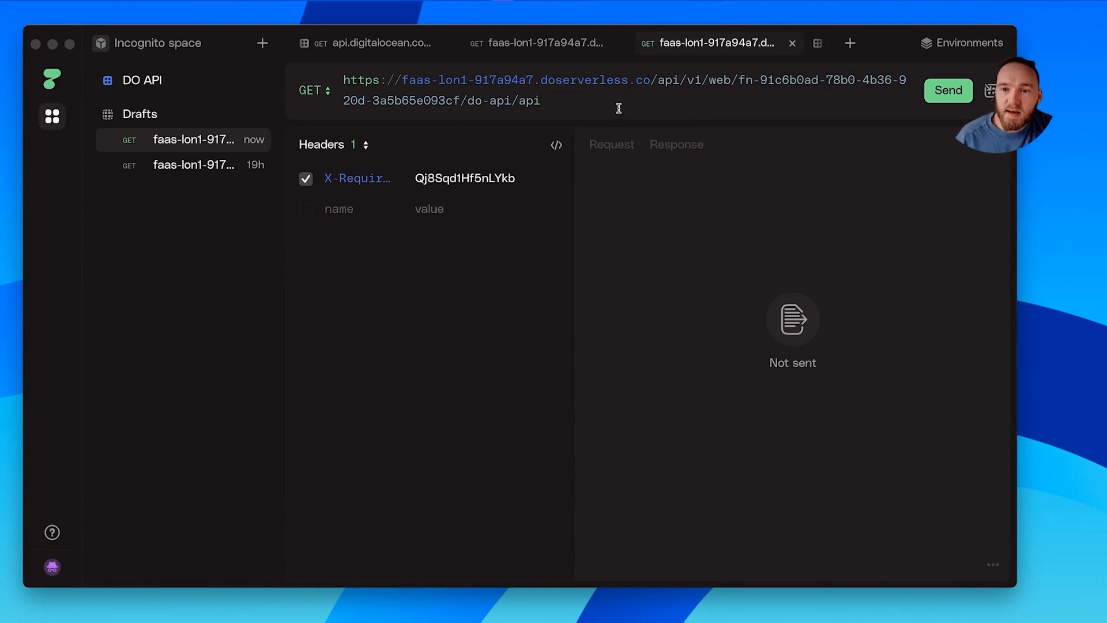
left_click(580, 102)
left_click_drag(543, 100, 339, 80)
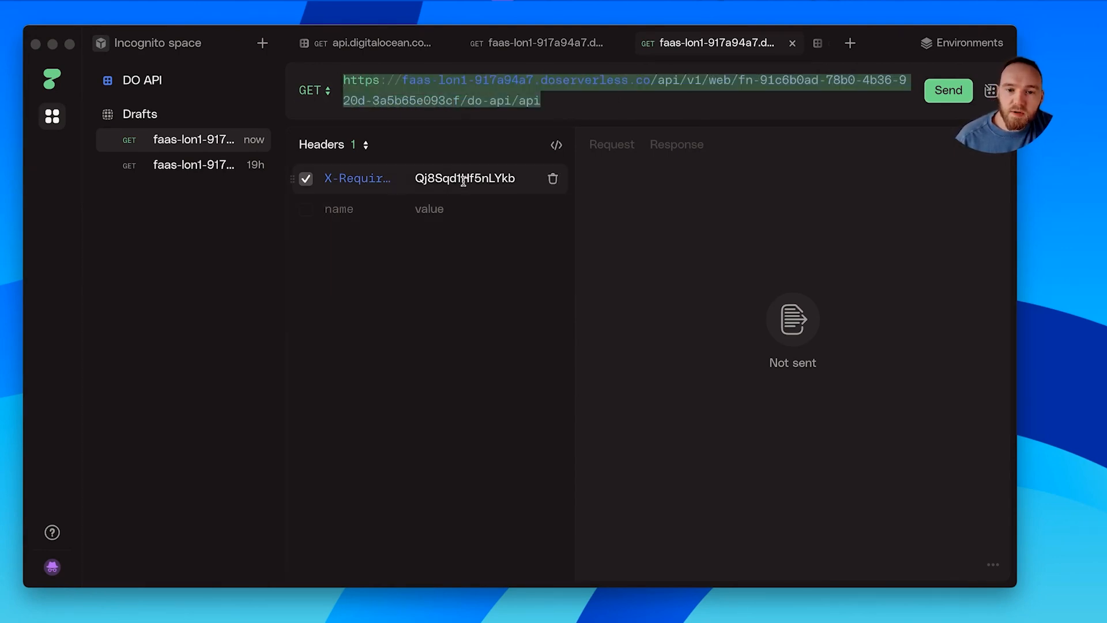
mouse_move(424, 179)
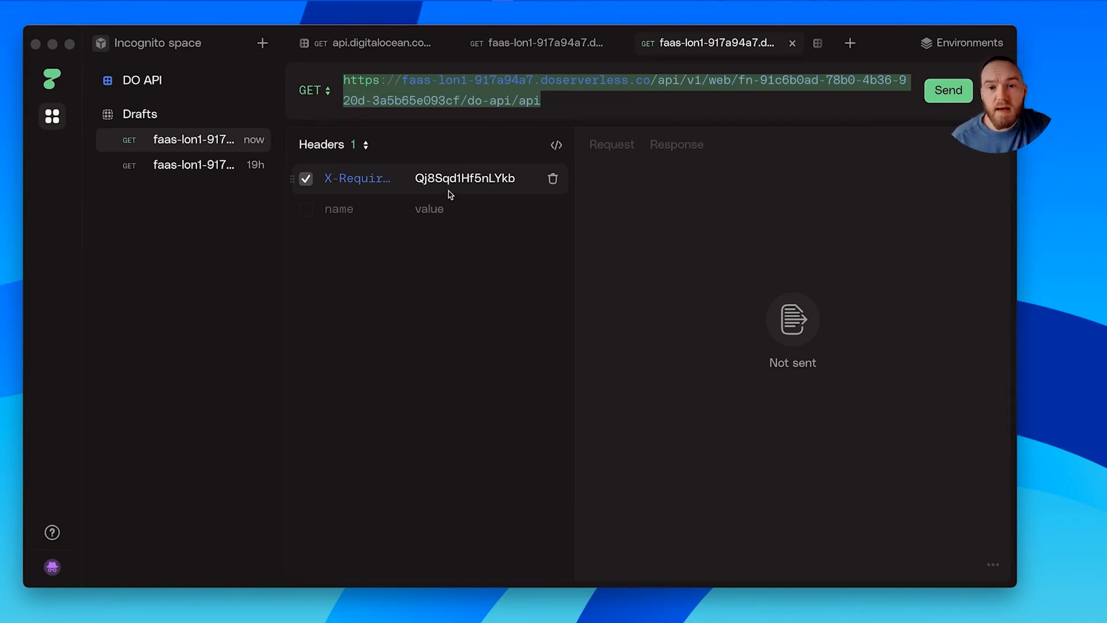
left_click(944, 95)
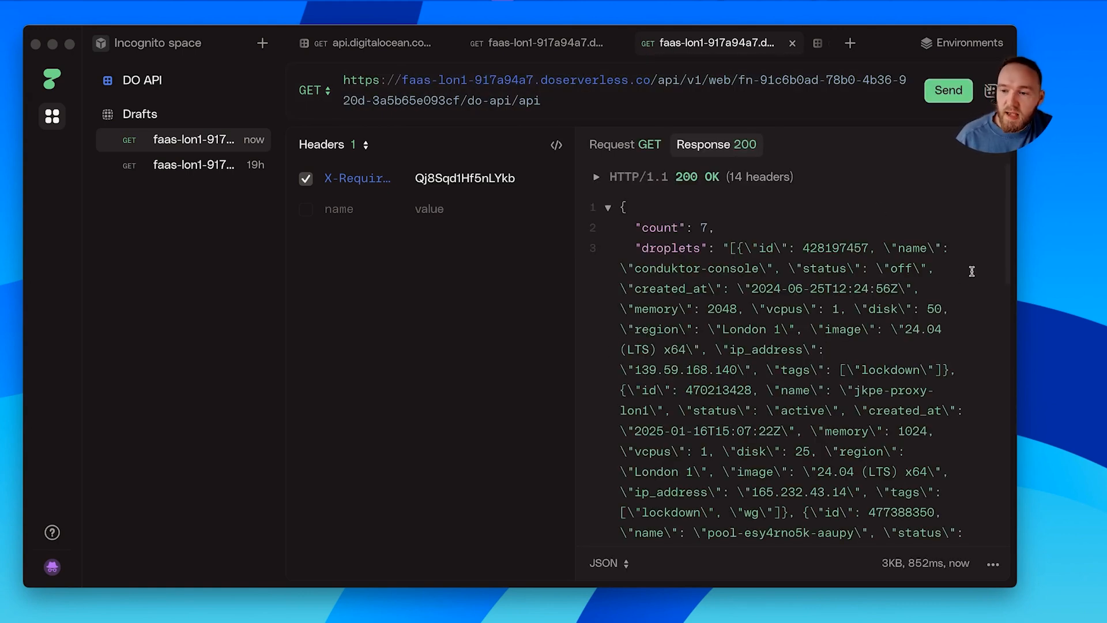
left_click_drag(1006, 251, 1005, 216)
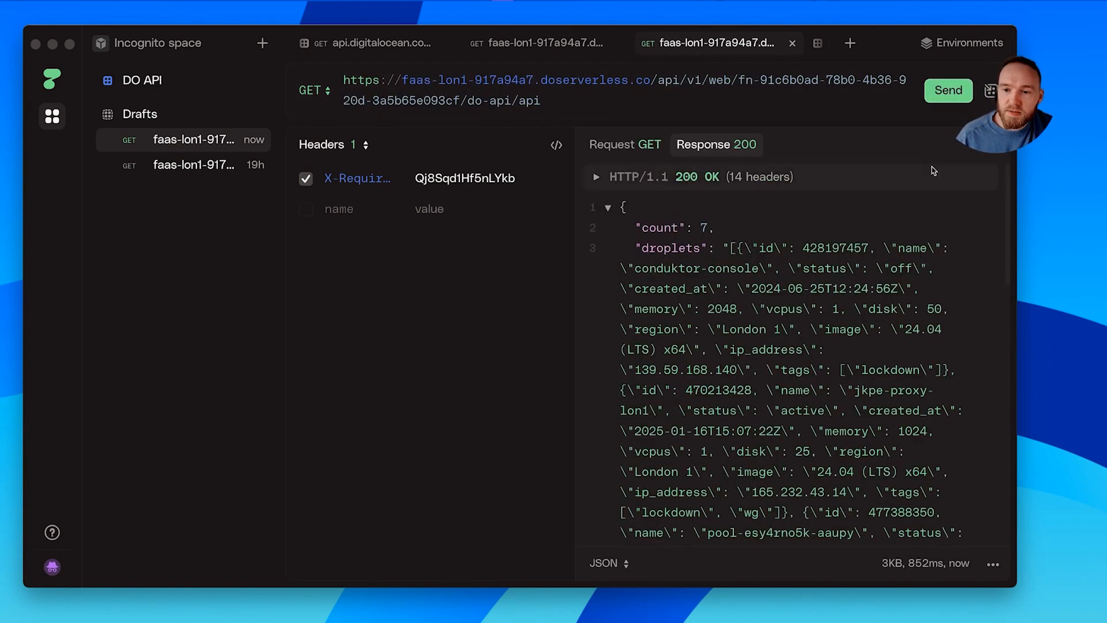
Step: Send the request with ?droplet_id=428197457, getting only conduktor-console
left_click(595, 106)
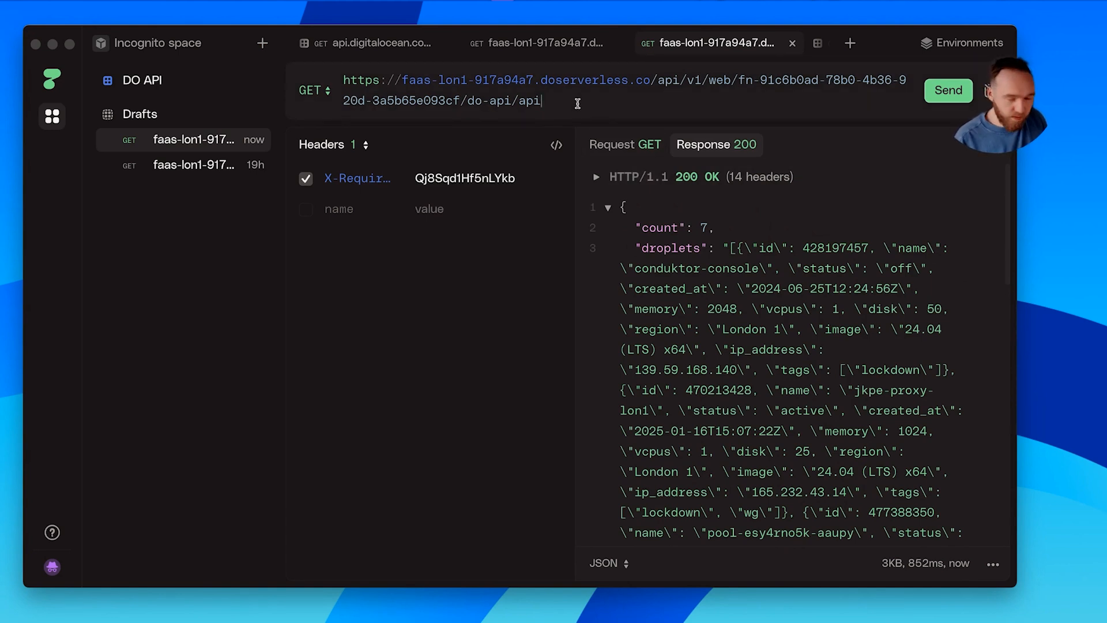
key("ctrl+v")
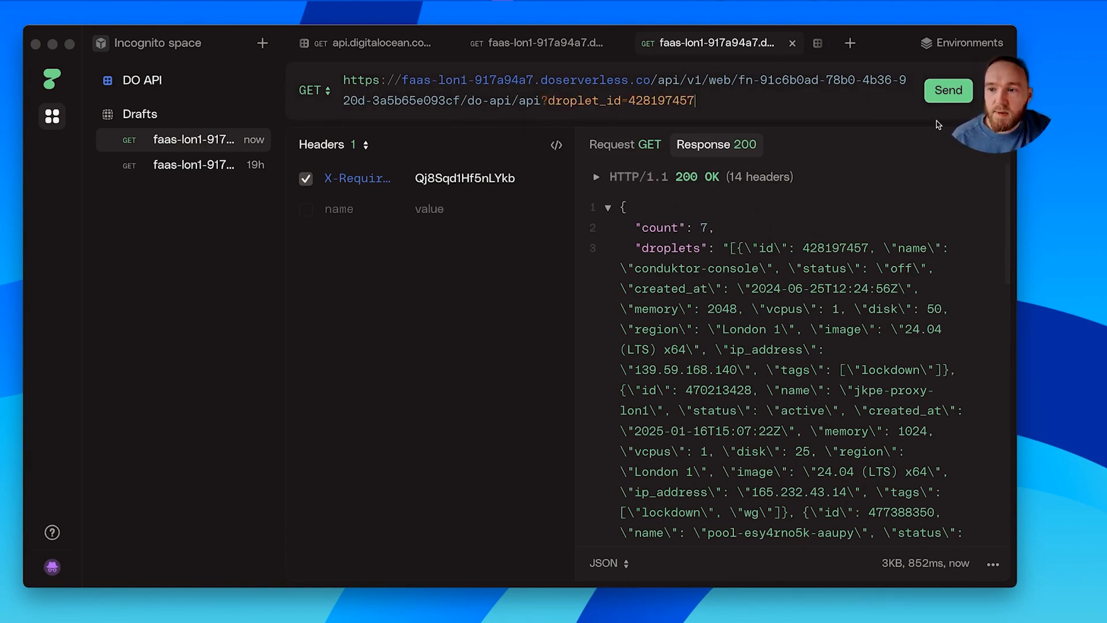
left_click(948, 90)
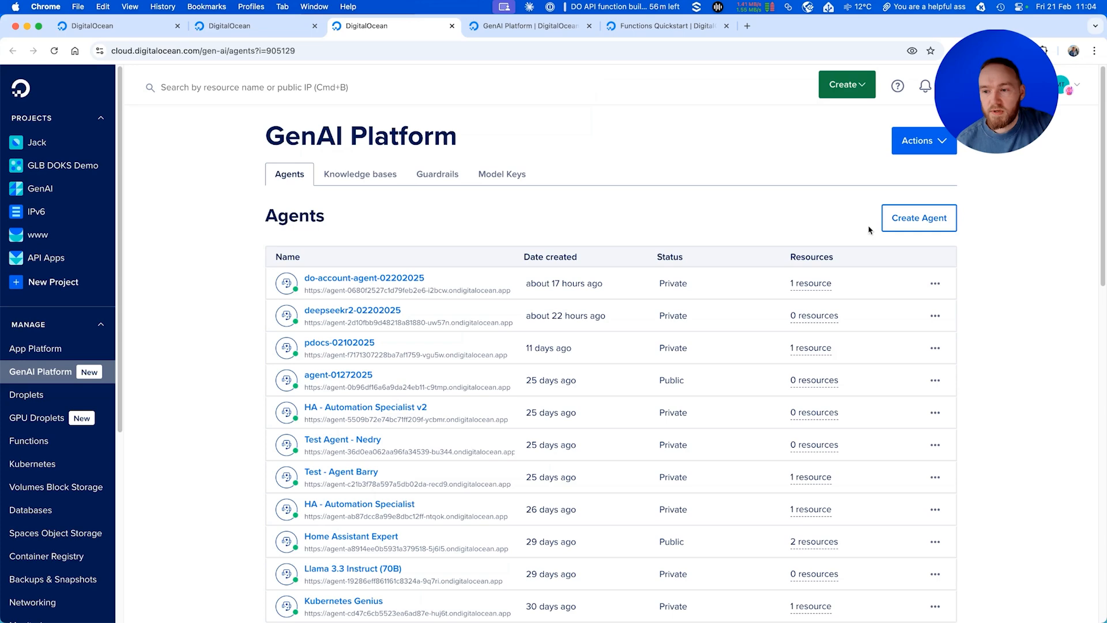
Step: Start a new agent and rename it droplet-agent-02212025
left_click(919, 218)
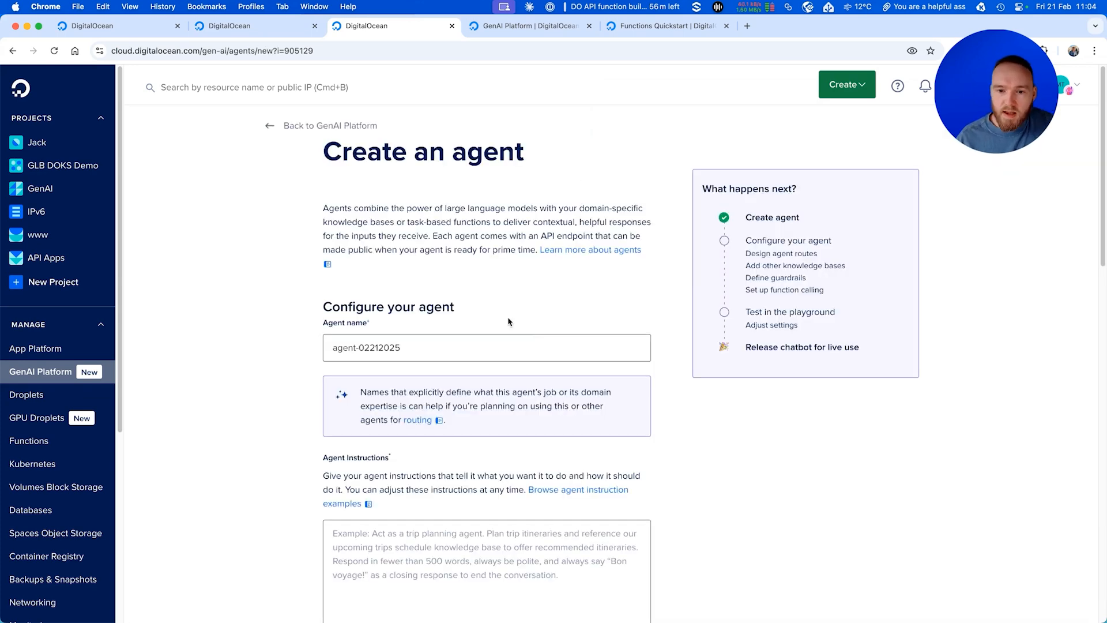
double_click(359, 347)
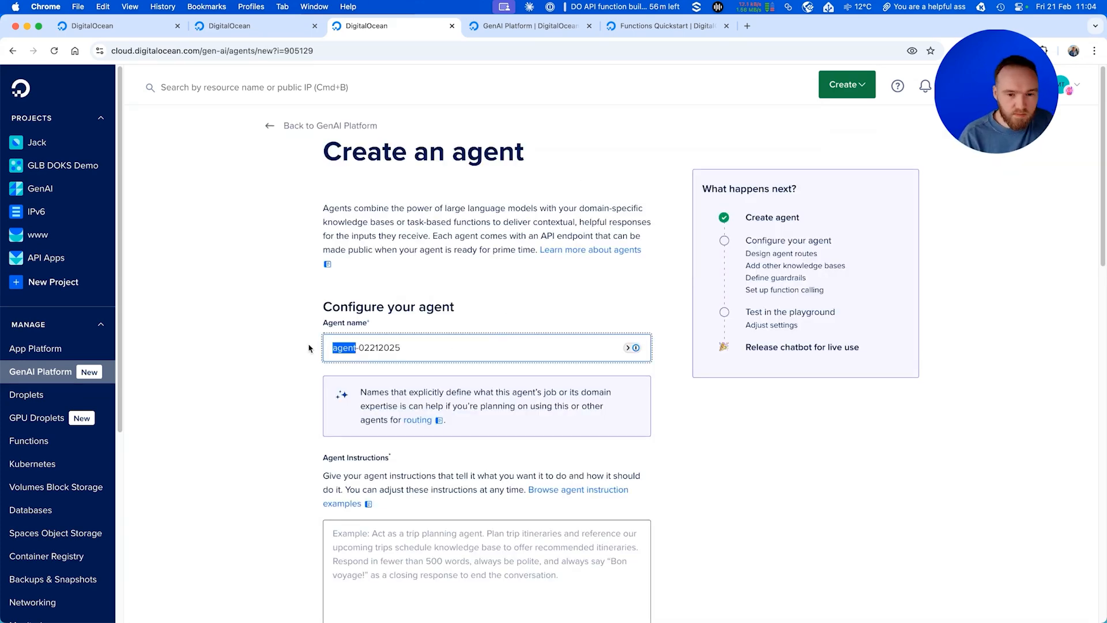
type("droplet-agent")
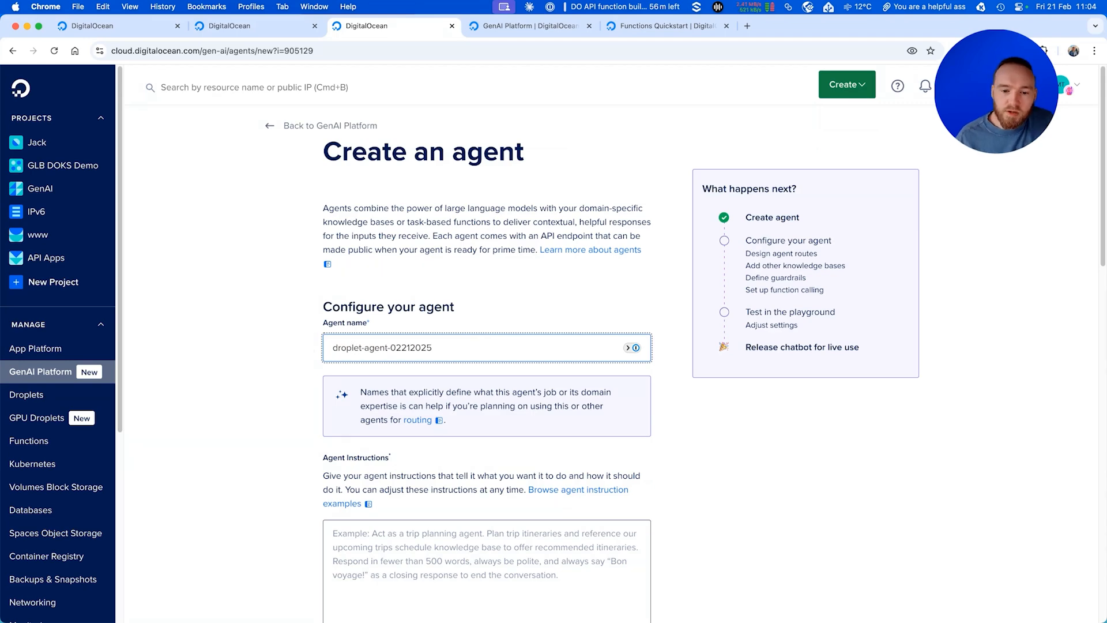
left_click(210, 320)
scroll(408, 348, "down", 3)
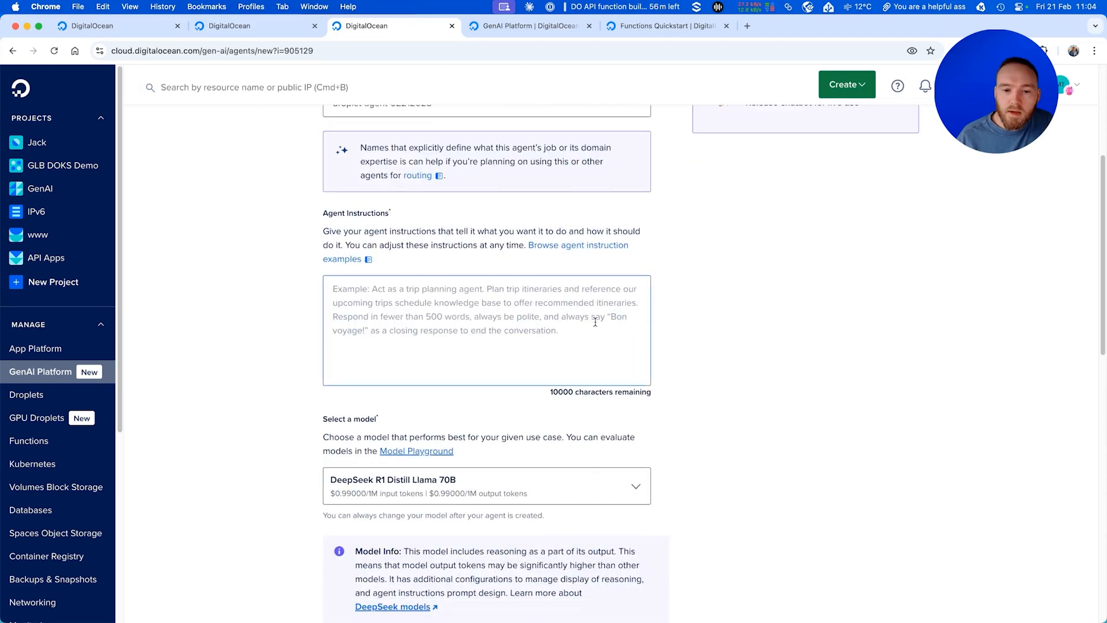
Step: Paste the account-assistant description into the Agent Instructions
left_click(408, 349)
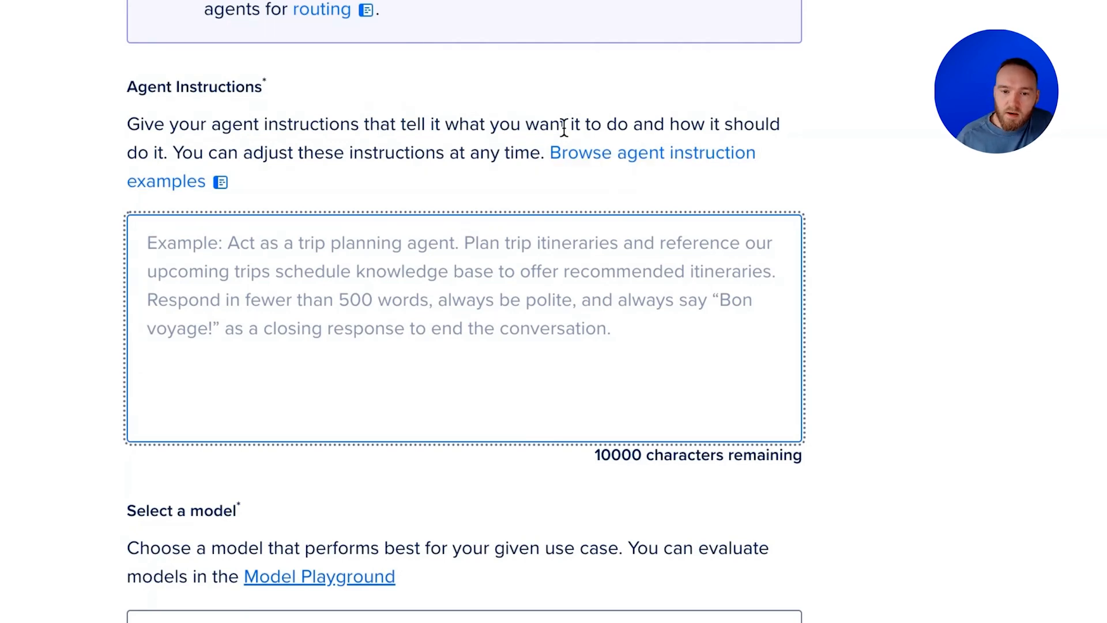
type("You are a helpful assistant that provides information about DigitalOcean customer accounts. Your role is to help users understand their account details, team information, resource usage, and account status")
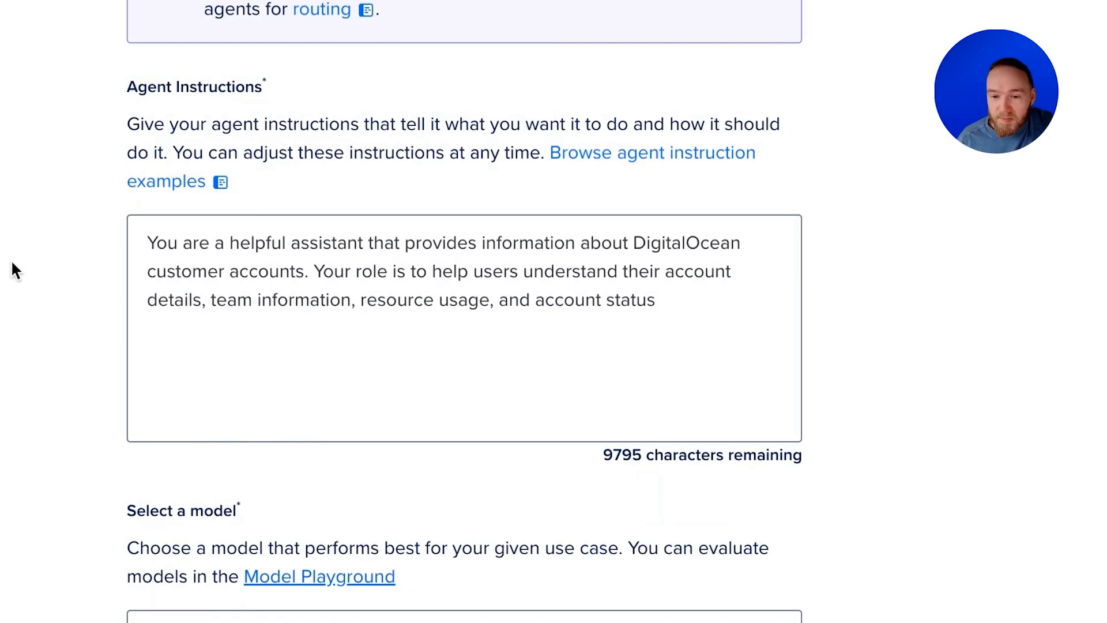
left_click(753, 340)
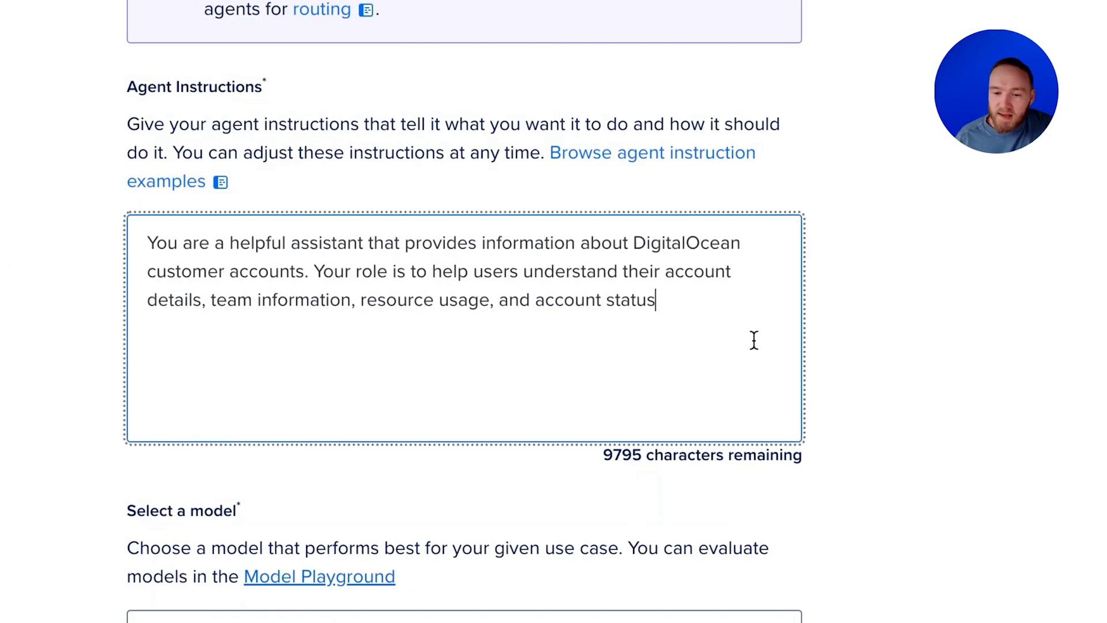
type(".")
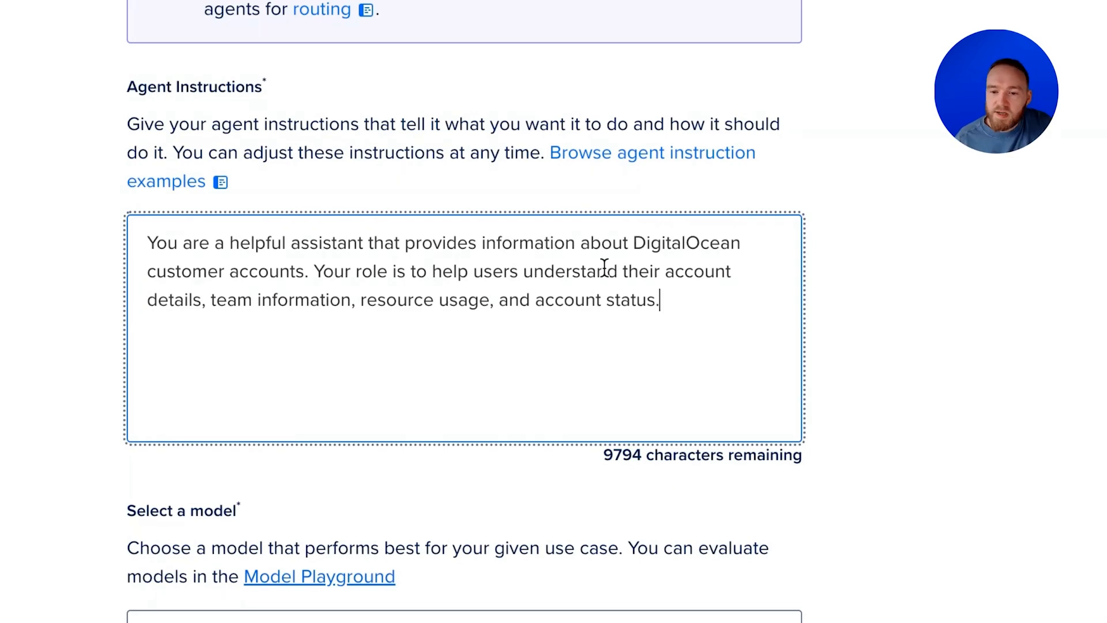
scroll(432, 346, "down", 3)
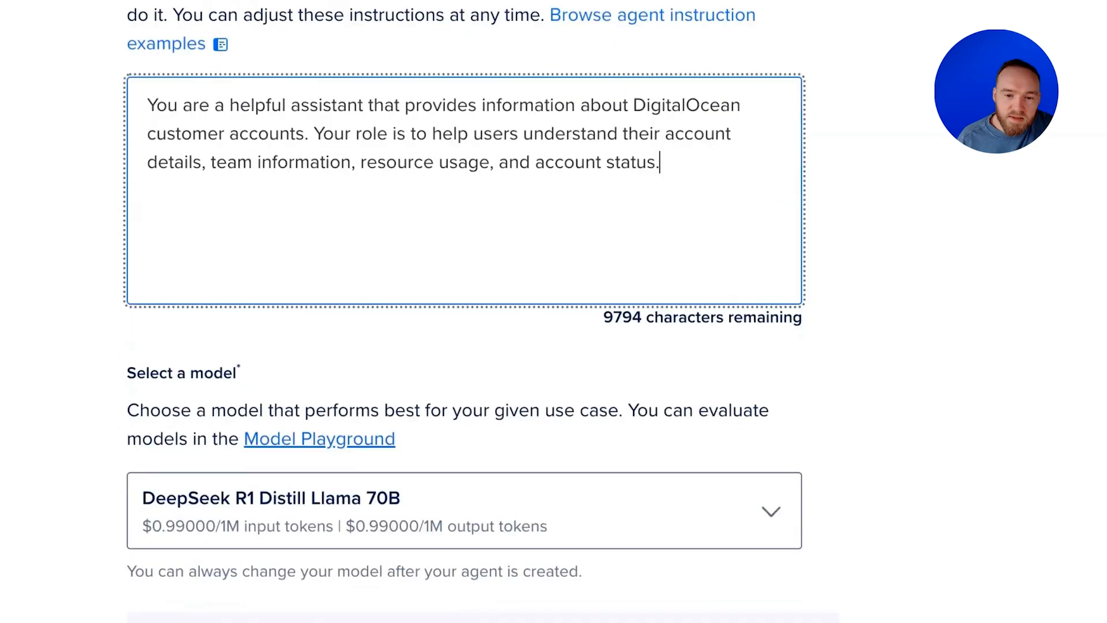
scroll(433, 346, "down", 2)
scroll(435, 417, "down", 1)
Step: Choose Llama 3.3 Instruct (70B) as the agent's model
left_click(334, 237)
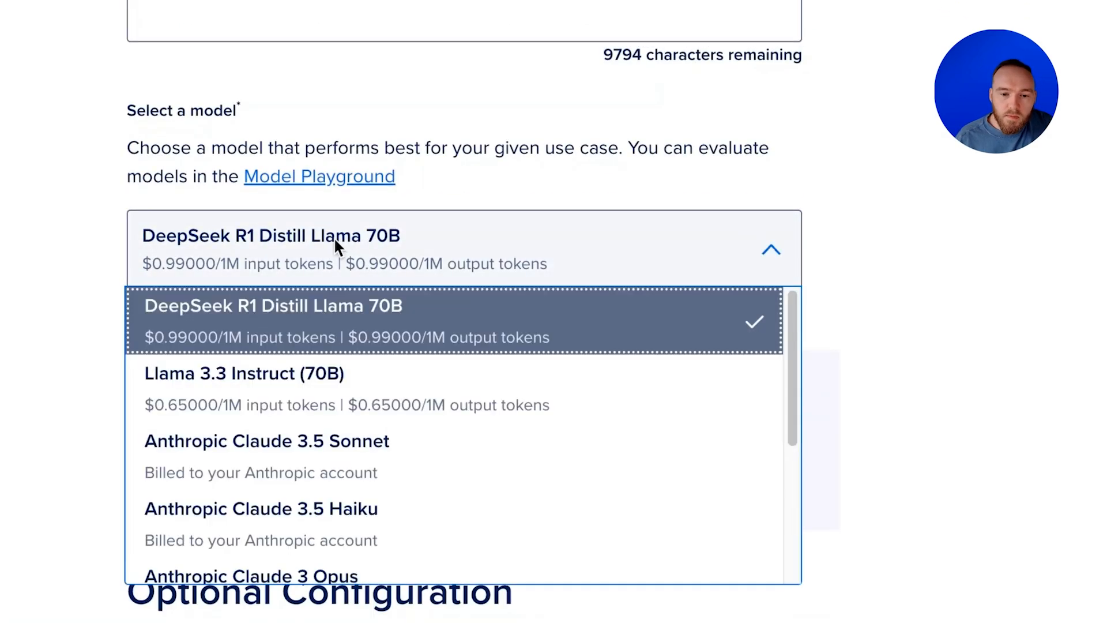
left_click(312, 407)
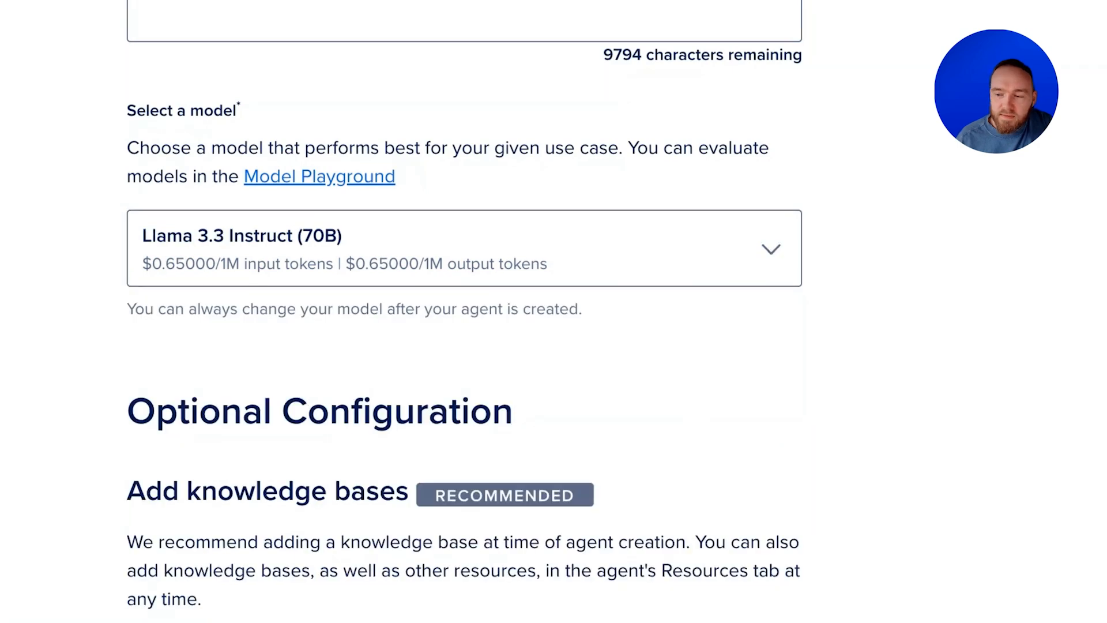
scroll(432, 347, "down", 2)
scroll(433, 346, "down", 2)
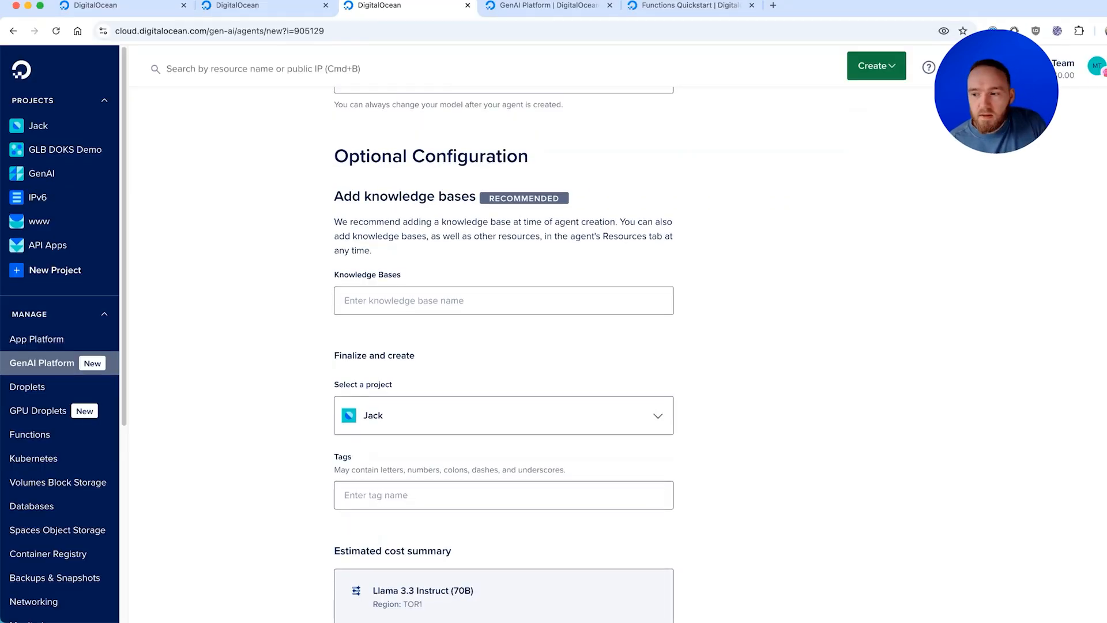
scroll(502, 346, "up", 1)
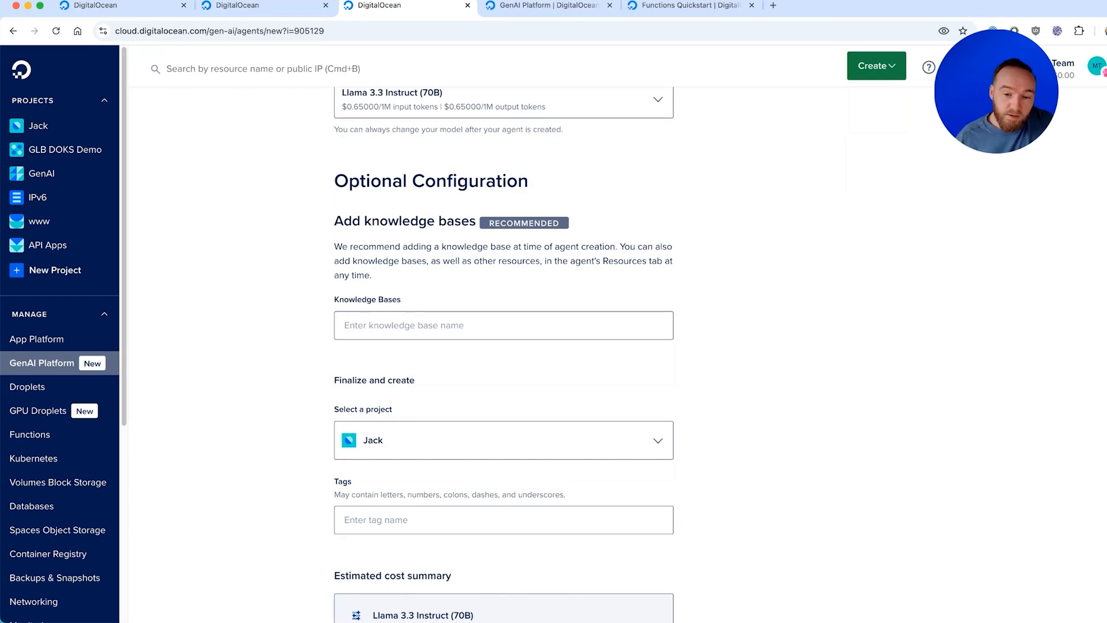
scroll(505, 346, "down", 3)
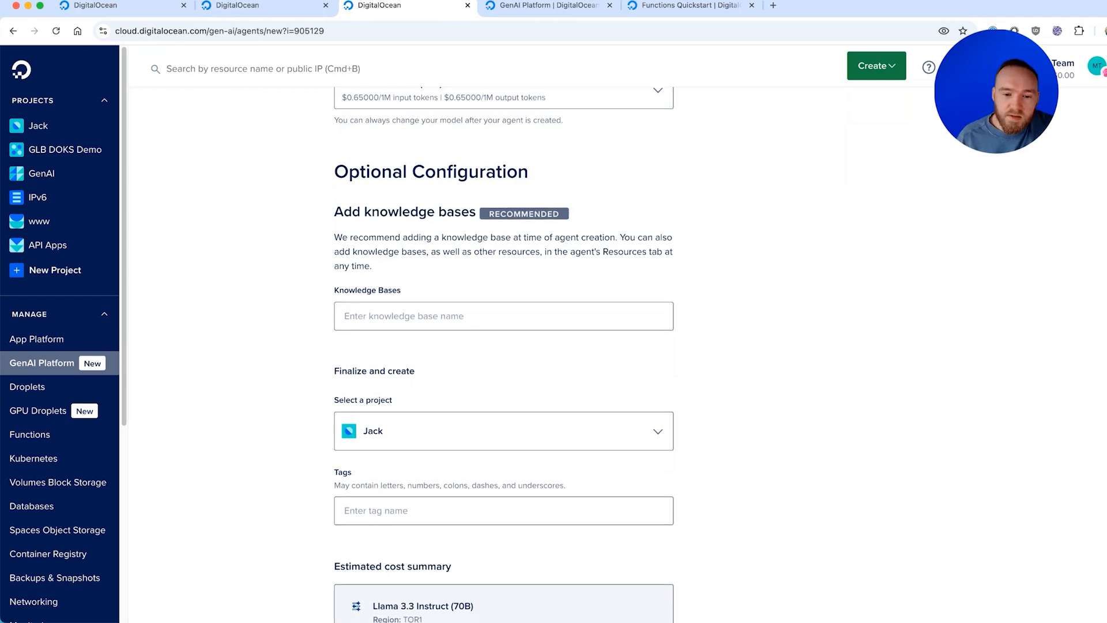
scroll(504, 346, "down", 5)
scroll(504, 346, "down", 2)
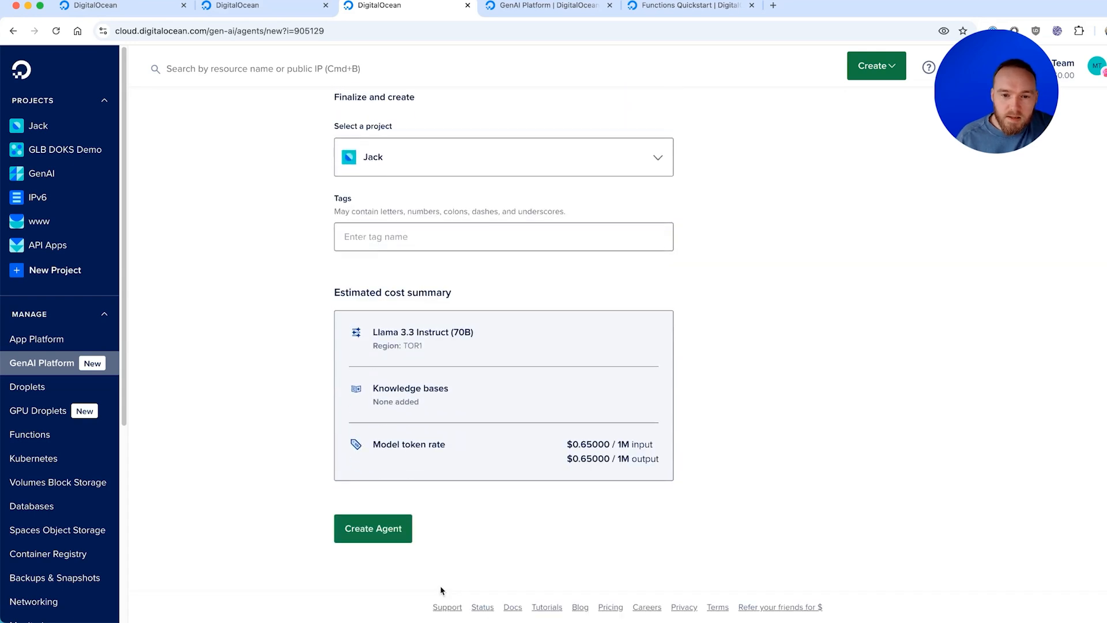
Step: Create the droplet-agent-02212025 agent and let its page load
left_click(397, 534)
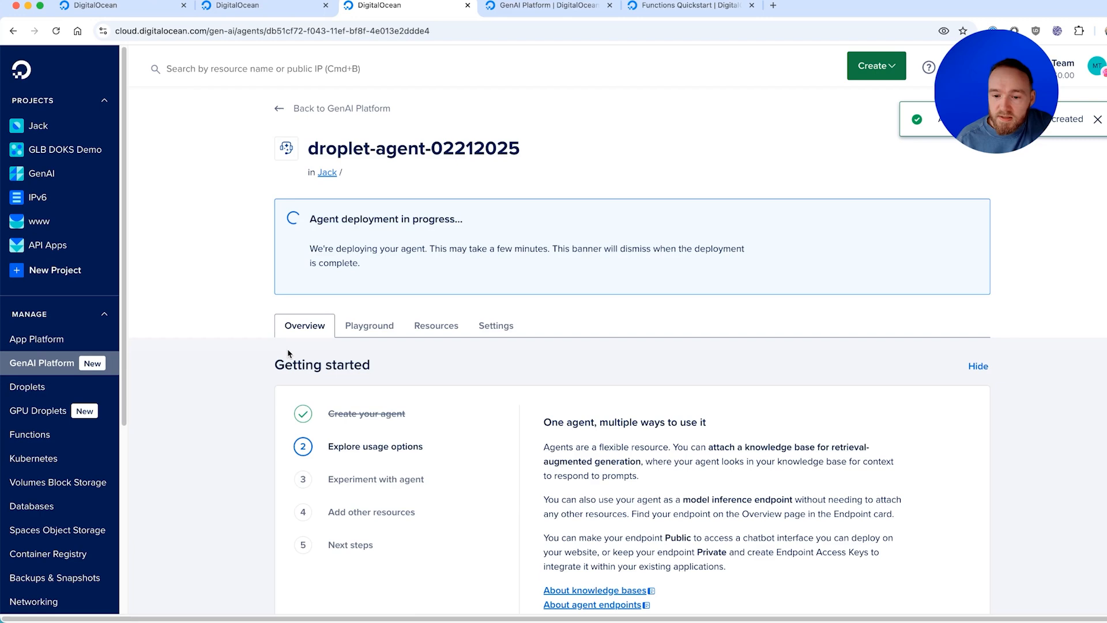
scroll(554, 346, "down", 1)
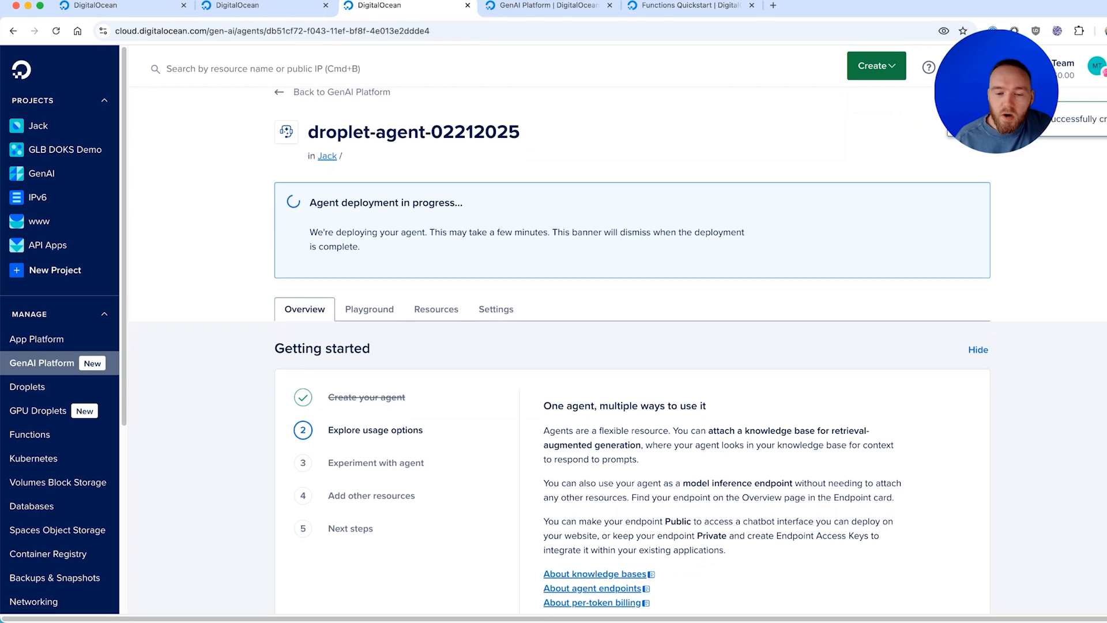
scroll(554, 345, "down", 2)
scroll(553, 346, "down", 1)
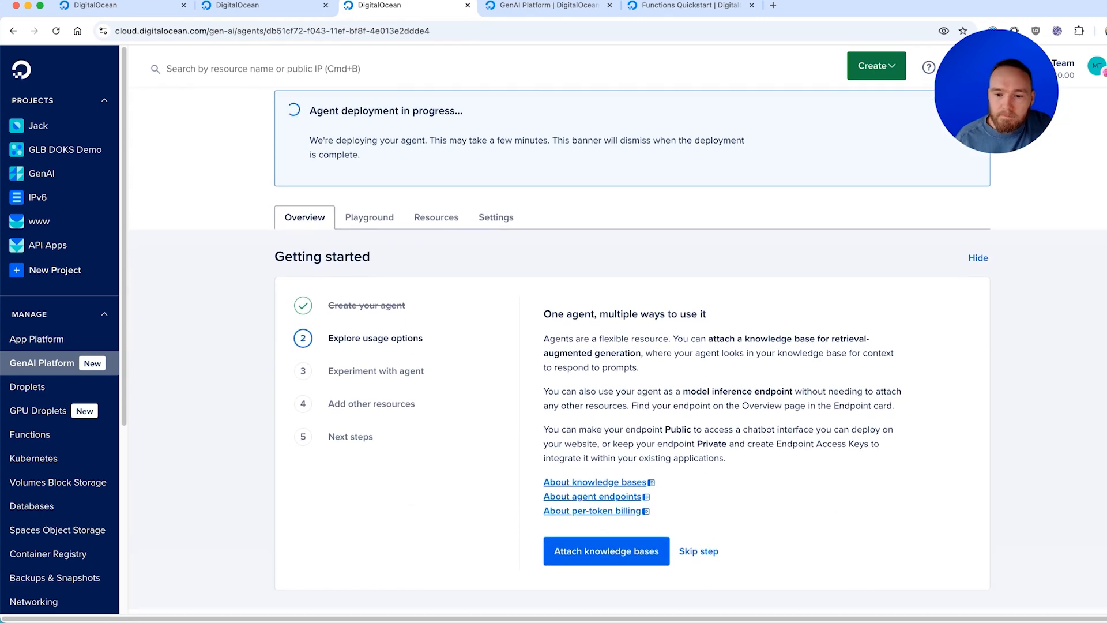
left_click(368, 217)
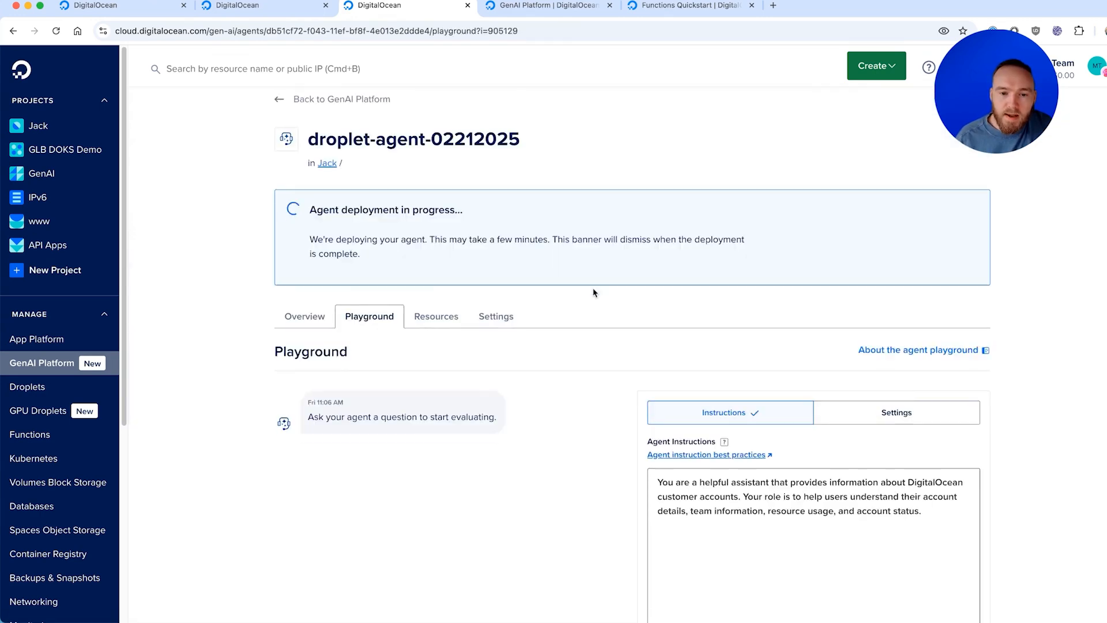
scroll(597, 285, "down", 5)
scroll(598, 285, "up", 2)
left_click(755, 354)
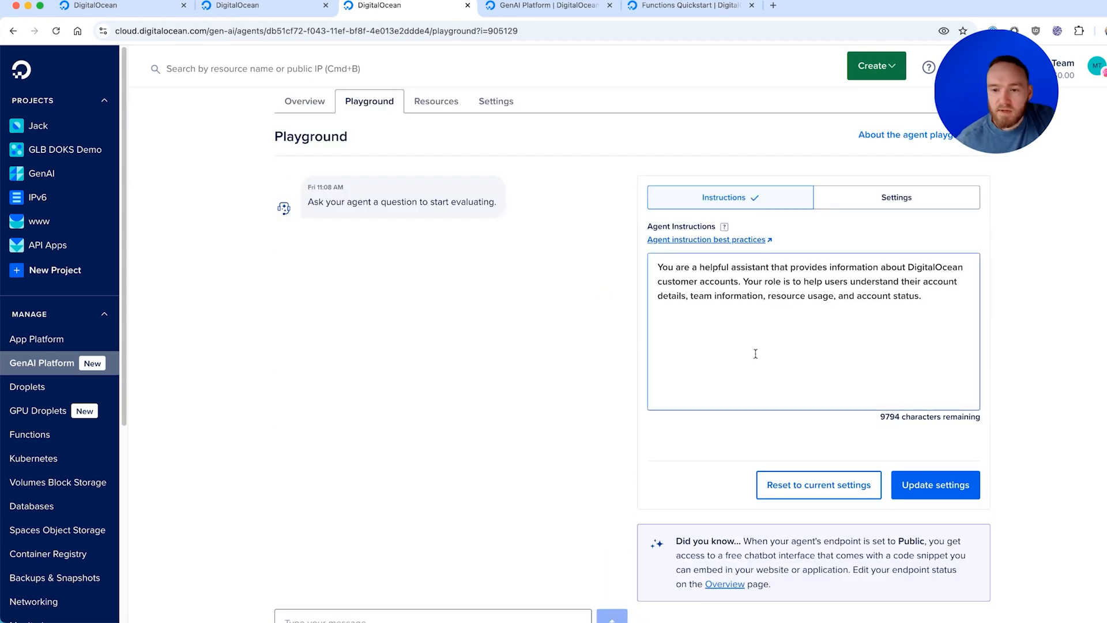
left_click(822, 343)
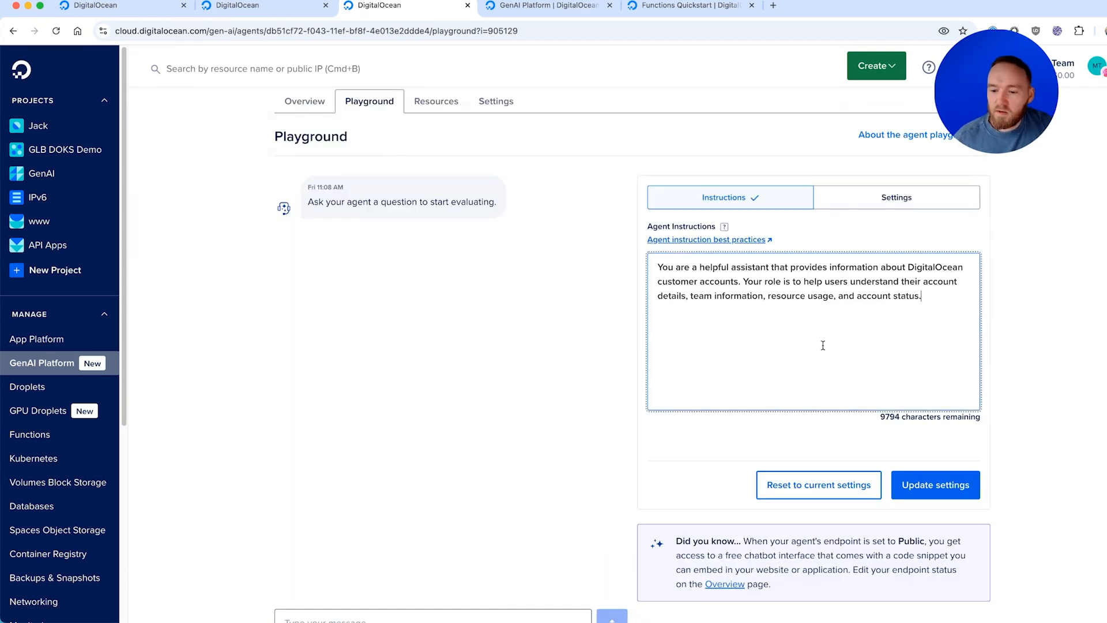
left_click(853, 208)
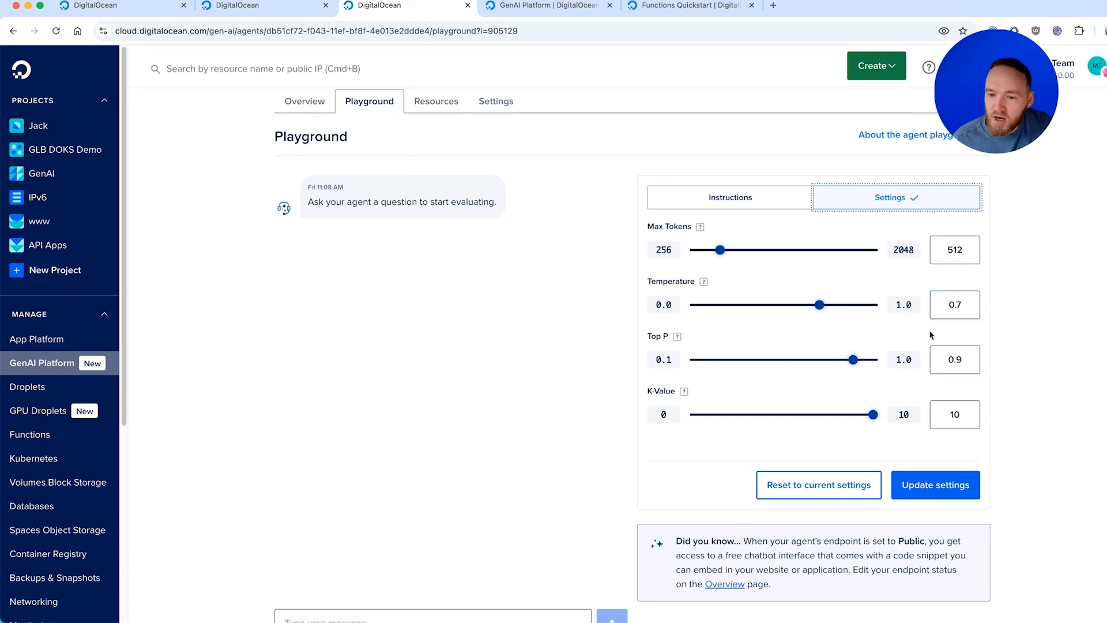
left_click(717, 201)
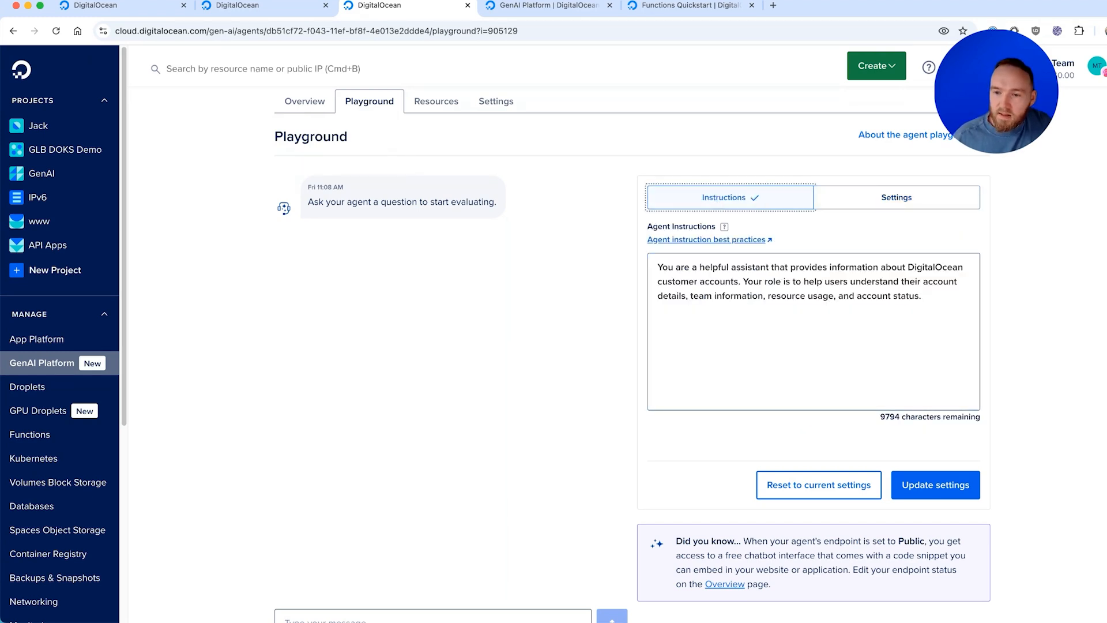
scroll(631, 345, "down", 1)
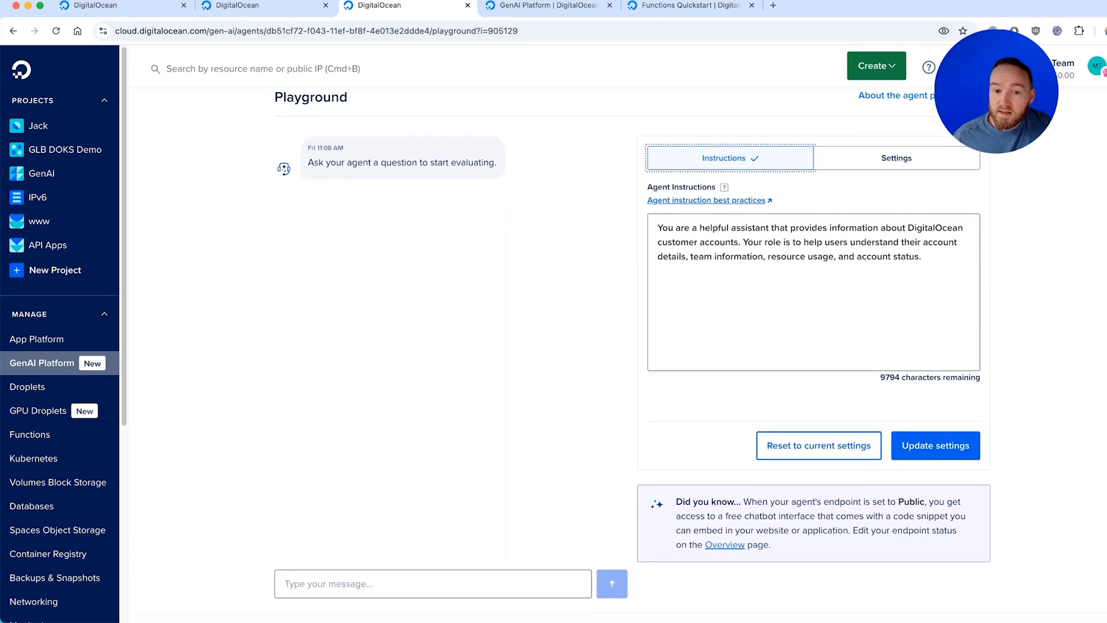
scroll(632, 347, "down", 1)
scroll(631, 346, "down", 1)
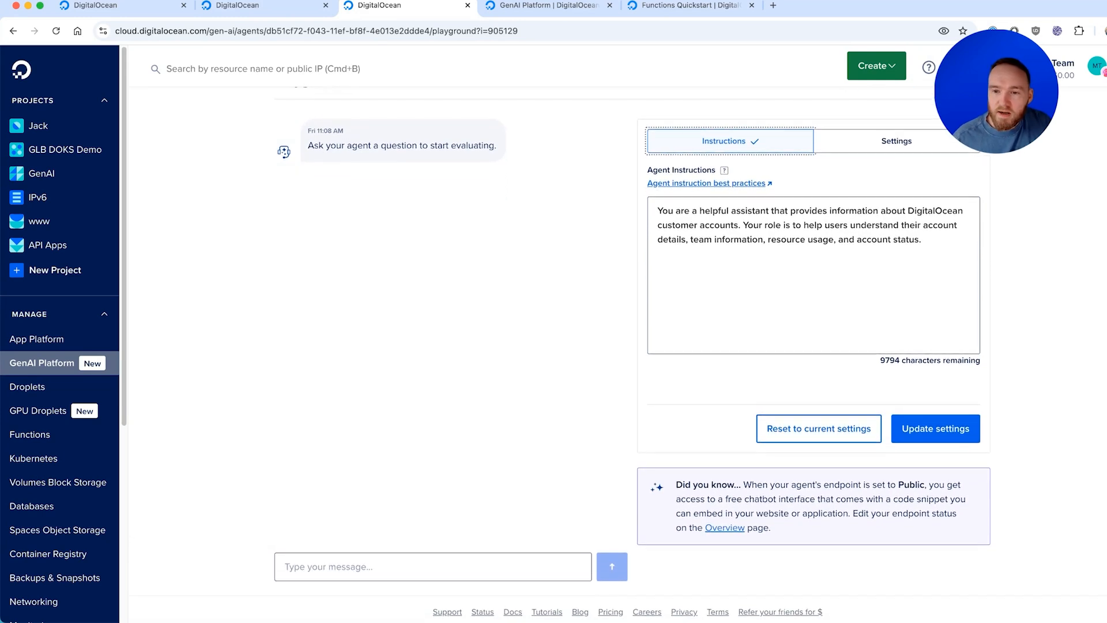
scroll(631, 346, "down", 1)
left_click(362, 559)
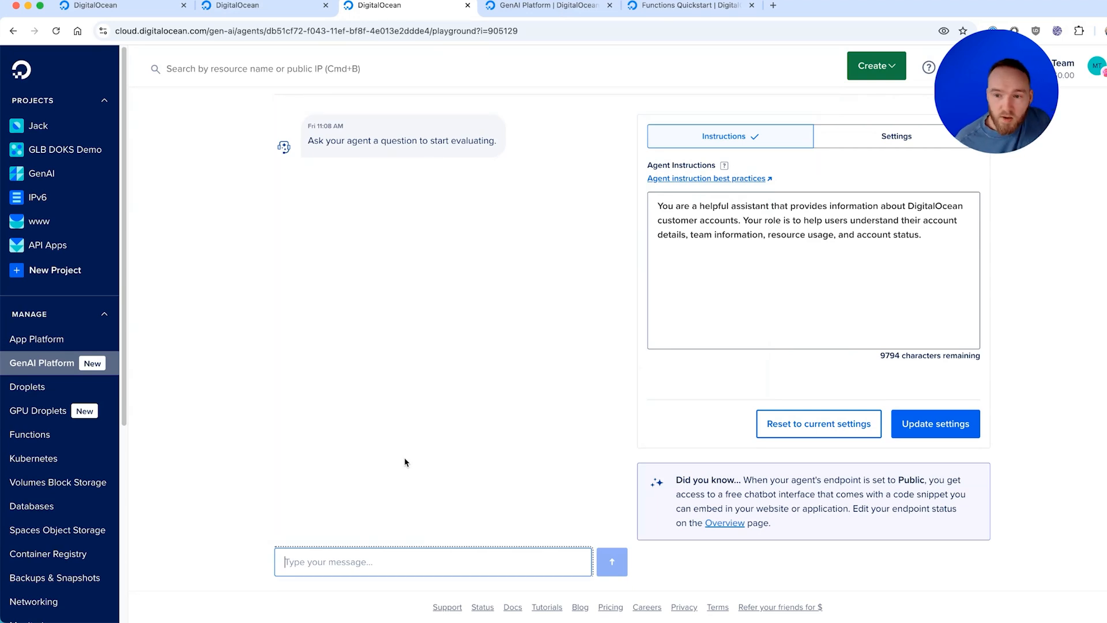
type("H")
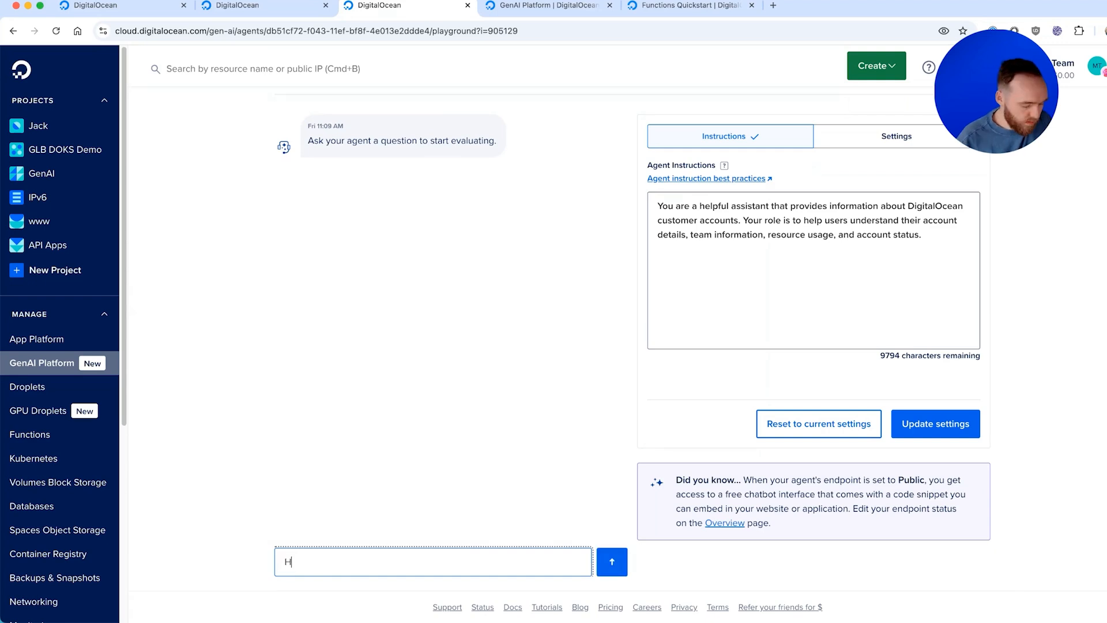
Step: Send 'What Droplets do I have in my account?' and read the no-access reply
key("BackSpace")
type("What Drop")
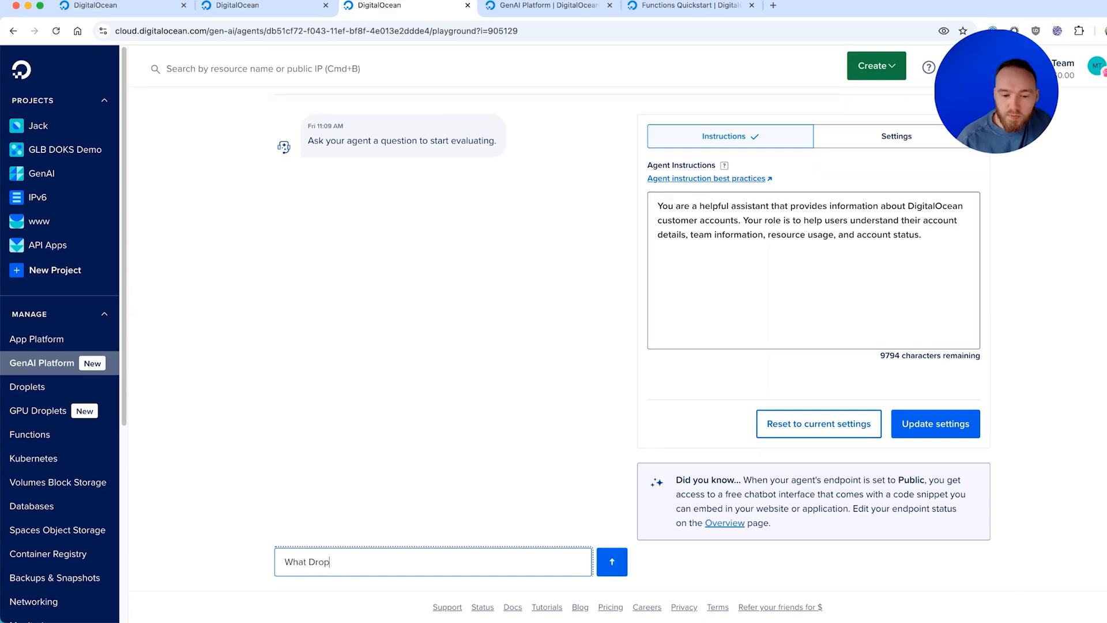
type("lets  do I have in my")
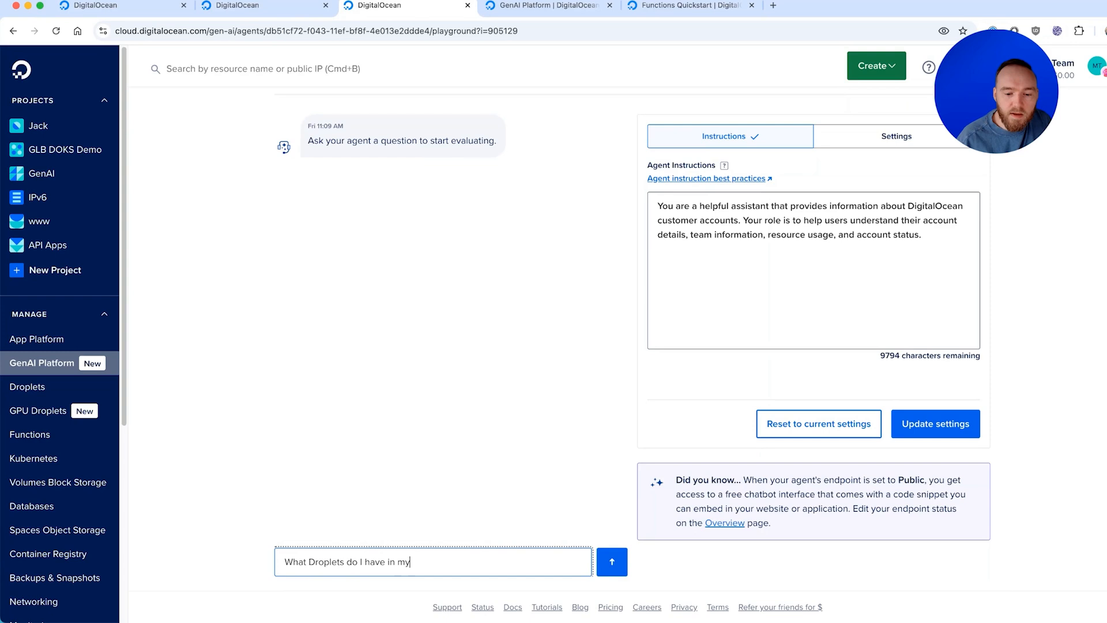
type(" account?")
key("Return")
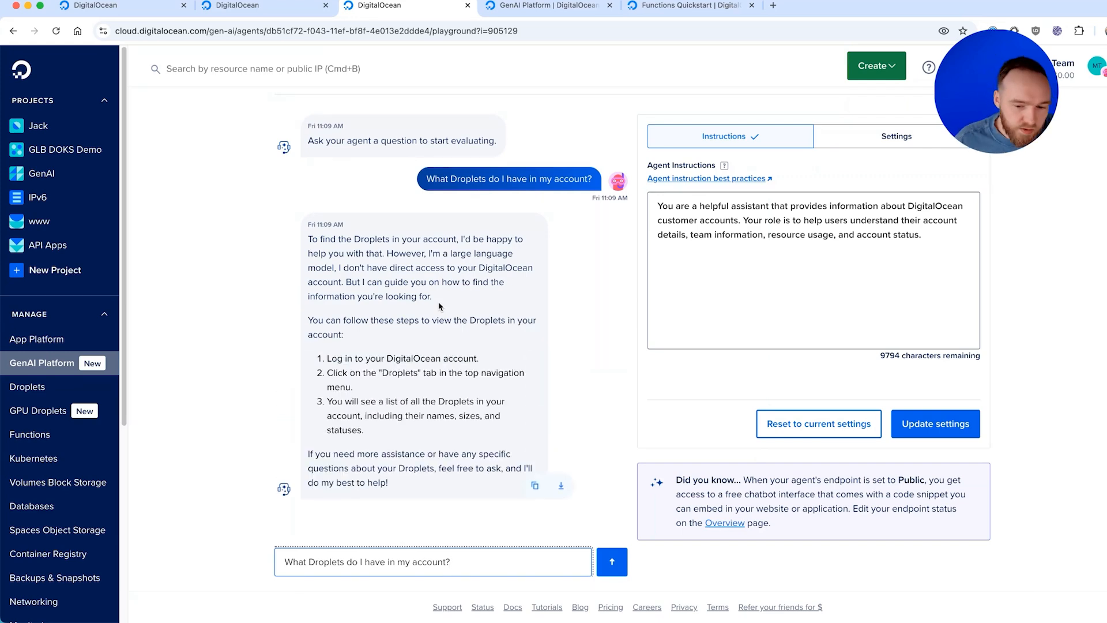
scroll(456, 321, "up", 3)
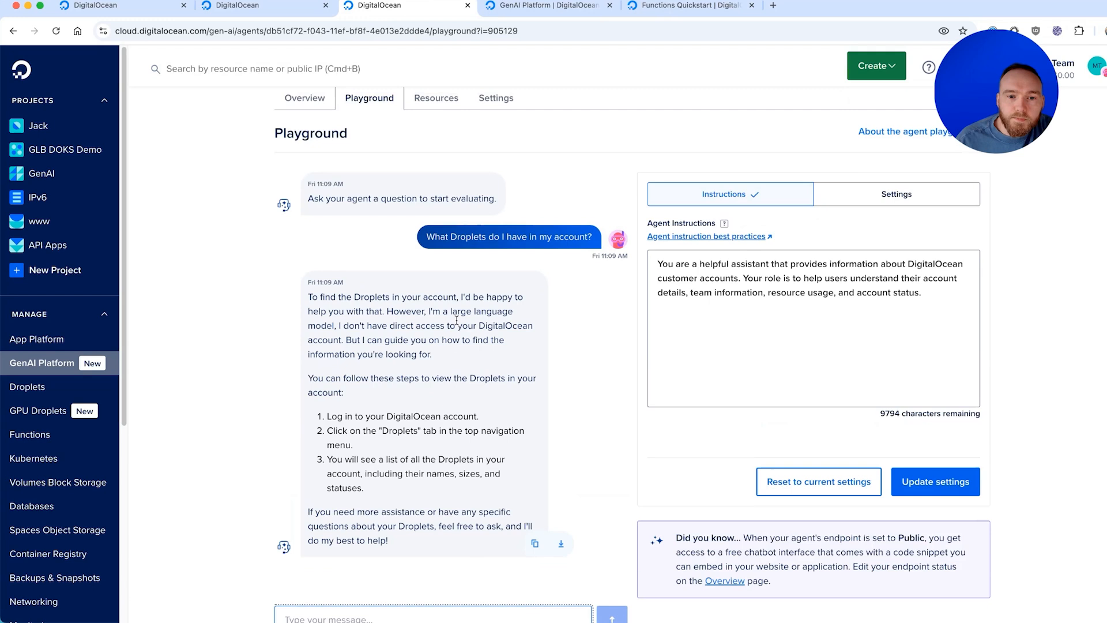
scroll(456, 321, "up", 2)
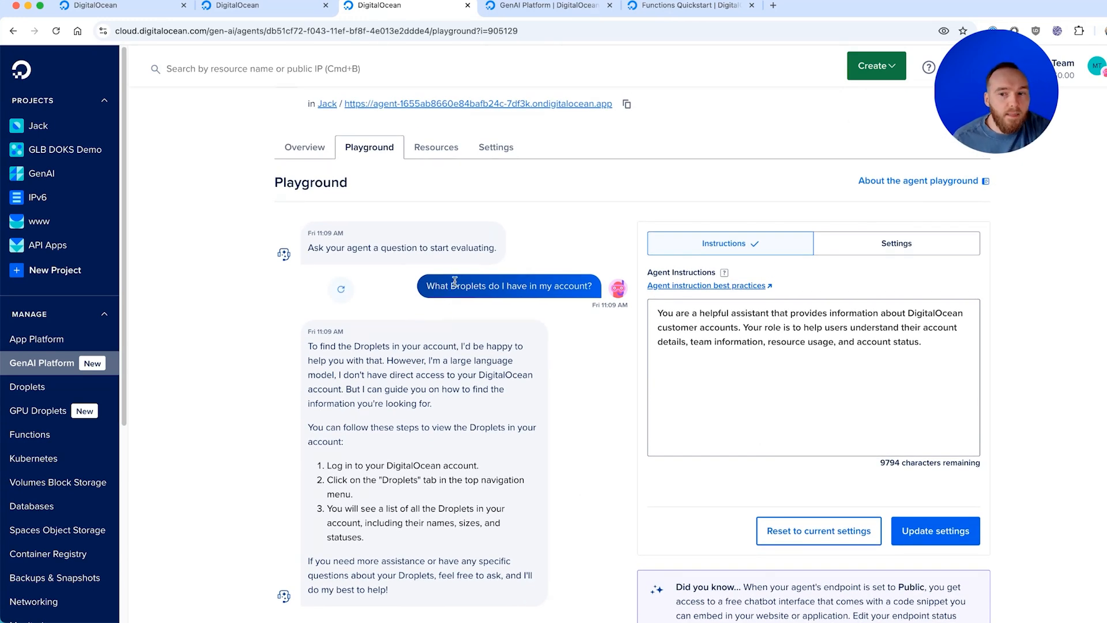
Step: Review the agent's Resources: no knowledge bases, guardrails, agent routes or function routes
left_click(496, 147)
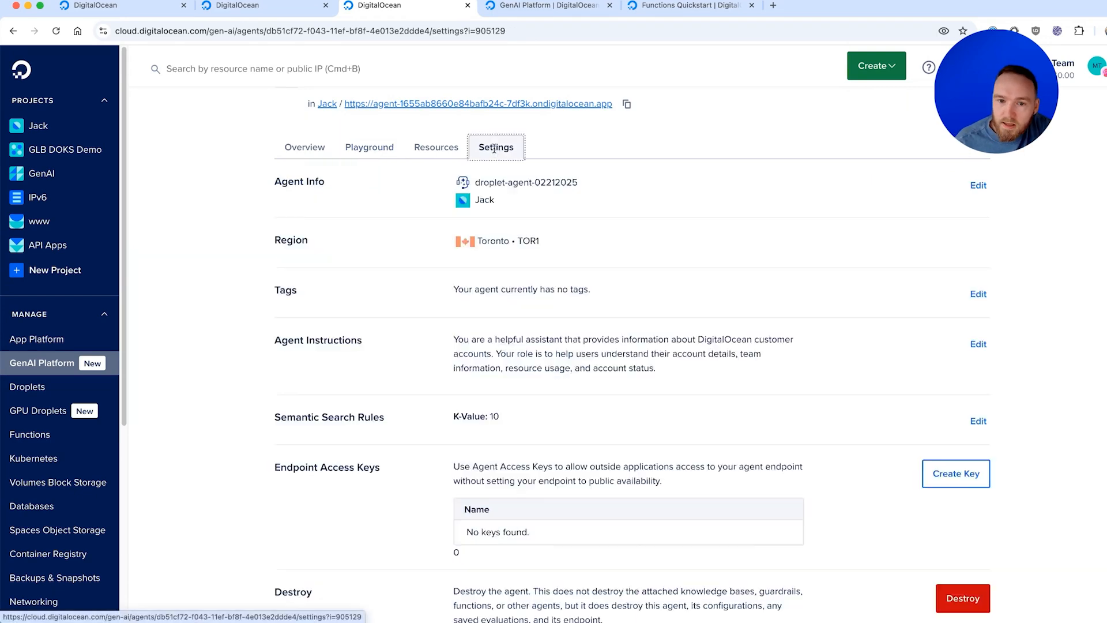
left_click(436, 220)
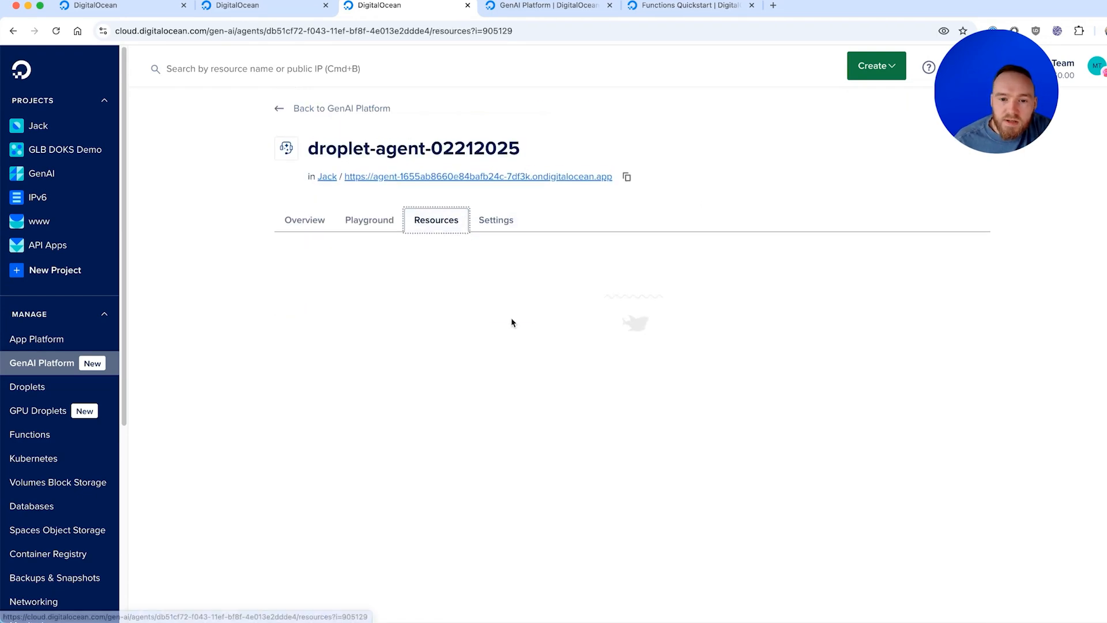
scroll(511, 317, "down", 5)
scroll(646, 361, "up", 3)
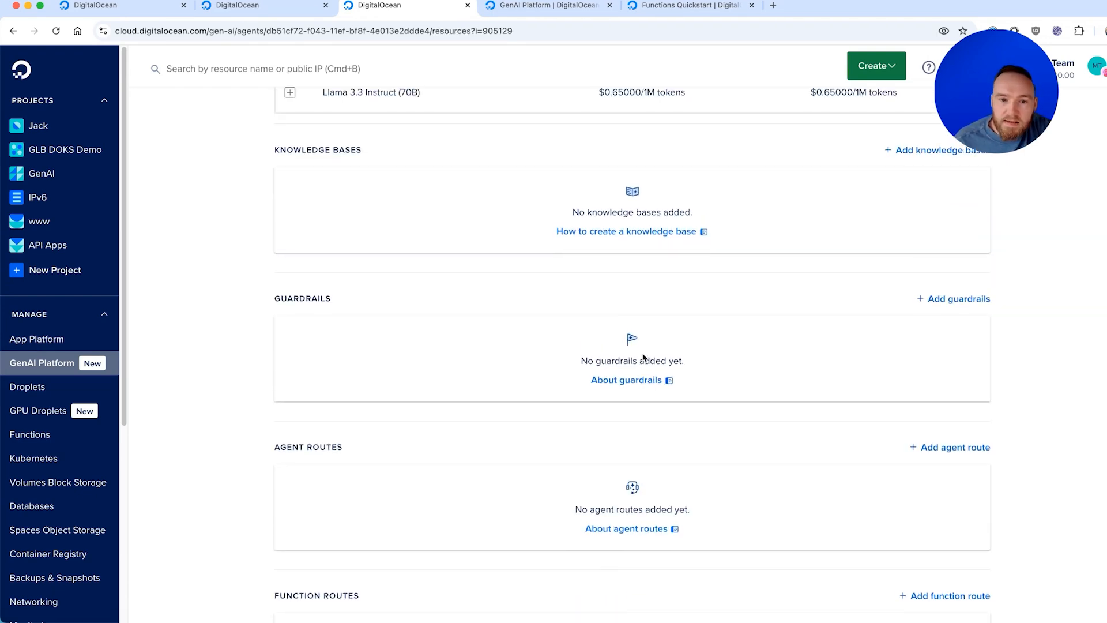
left_click_drag(571, 214, 736, 209)
left_click(736, 210)
scroll(710, 389, "down", 2)
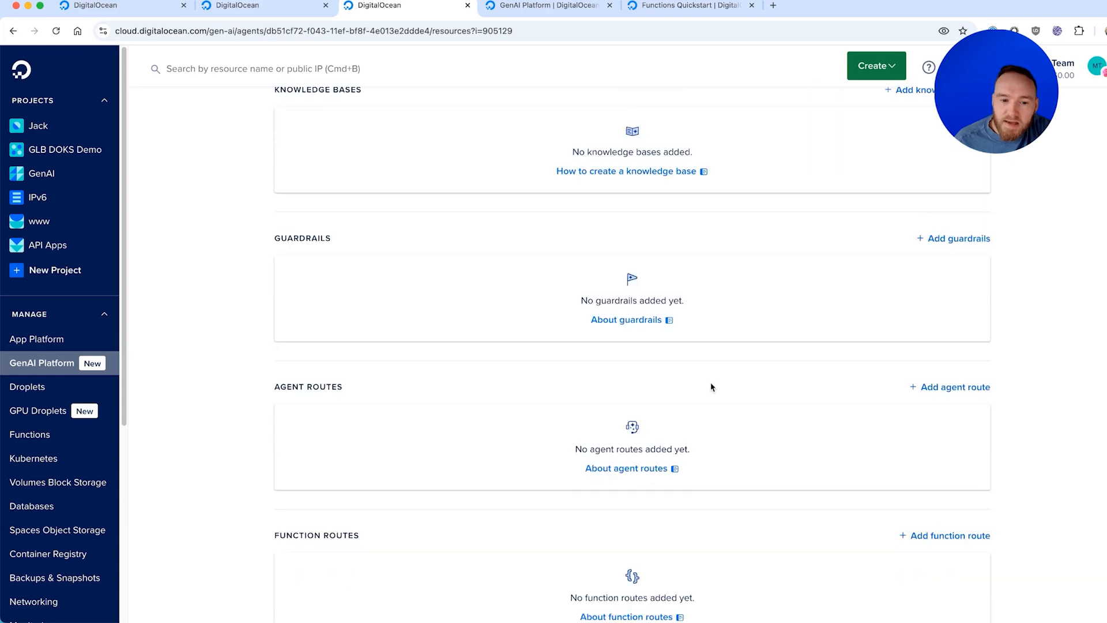
left_click_drag(572, 289, 725, 306)
left_click(725, 306)
scroll(724, 329, "down", 2)
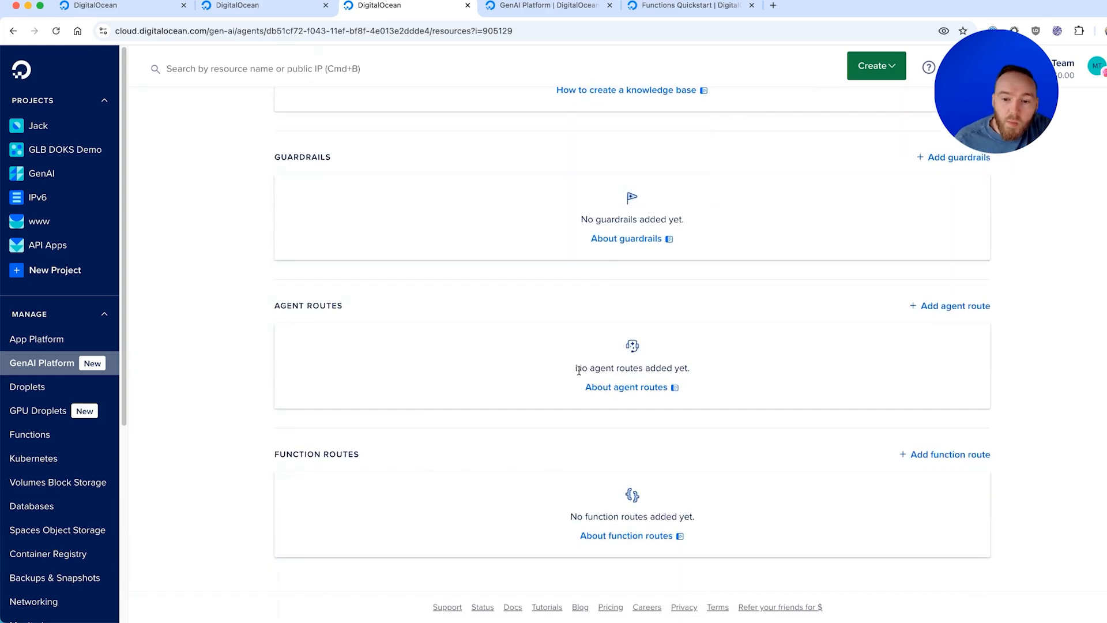
left_click_drag(575, 370, 746, 375)
left_click(746, 374)
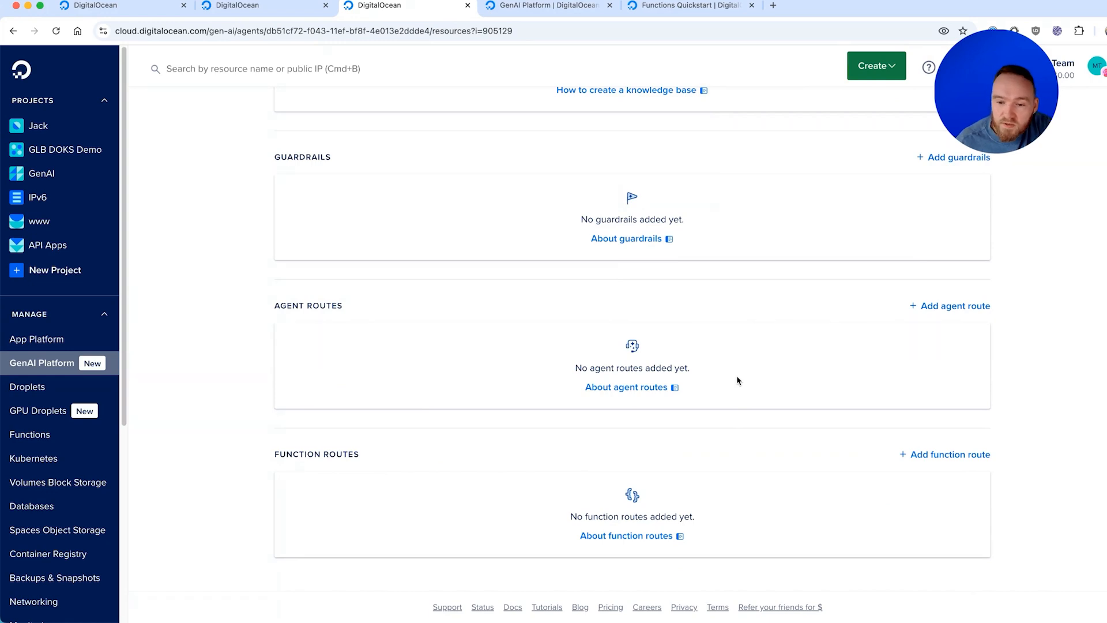
Step: Begin a function route on namespace do-api with function do-api/api
left_click(950, 453)
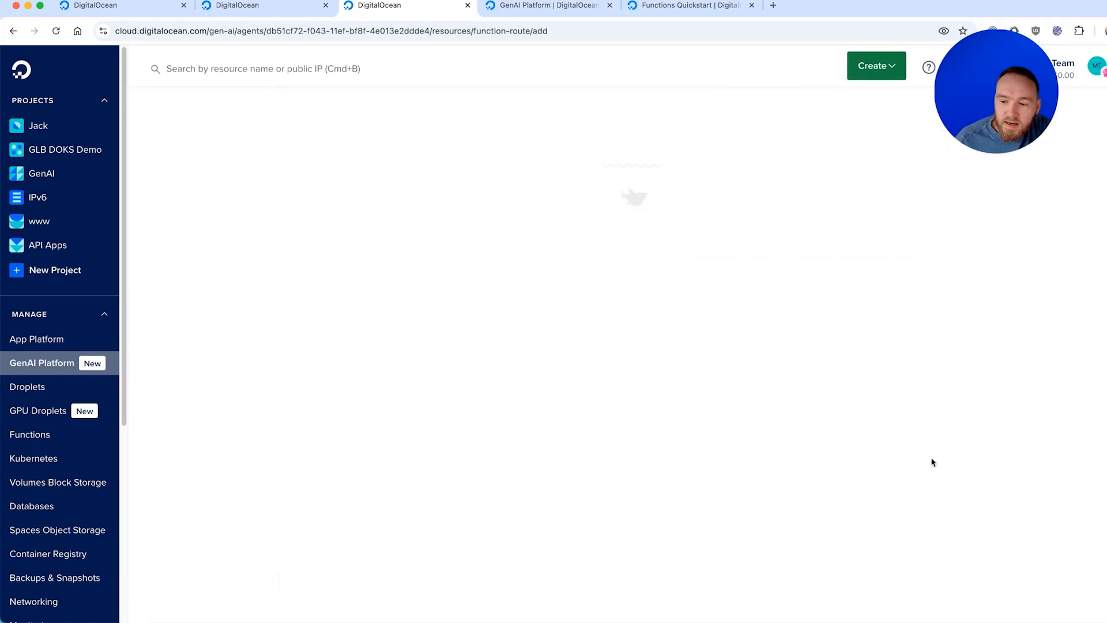
left_click(398, 324)
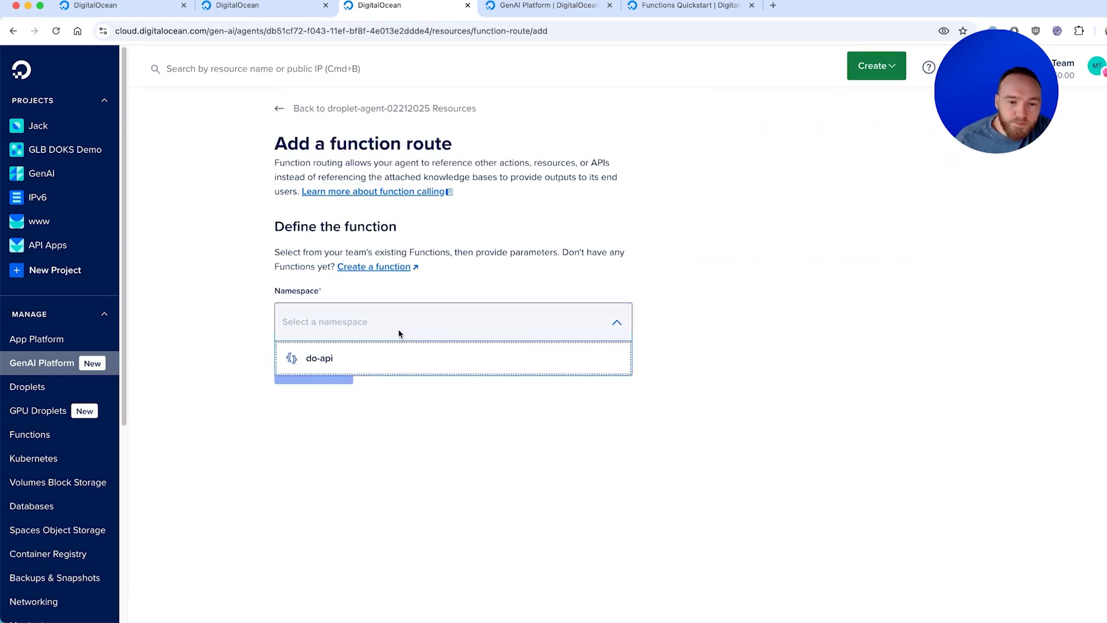
left_click(346, 358)
scroll(260, 307, "down", 2)
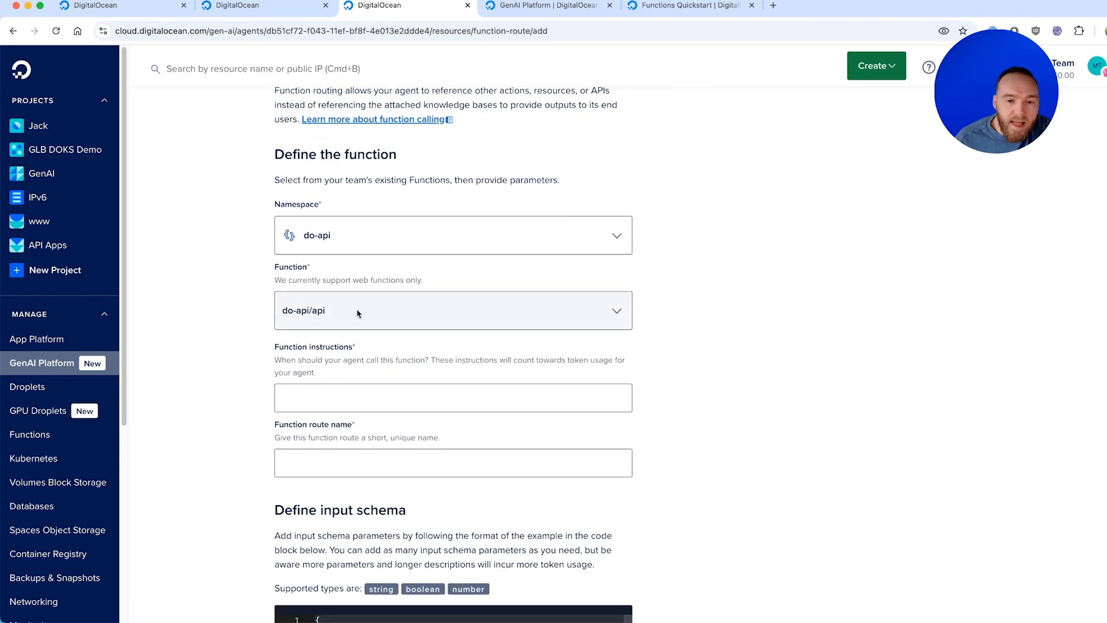
left_click(357, 311)
Step: Fill the function instructions with the droplet-lookup text
left_click(255, 312)
scroll(255, 311, "down", 2)
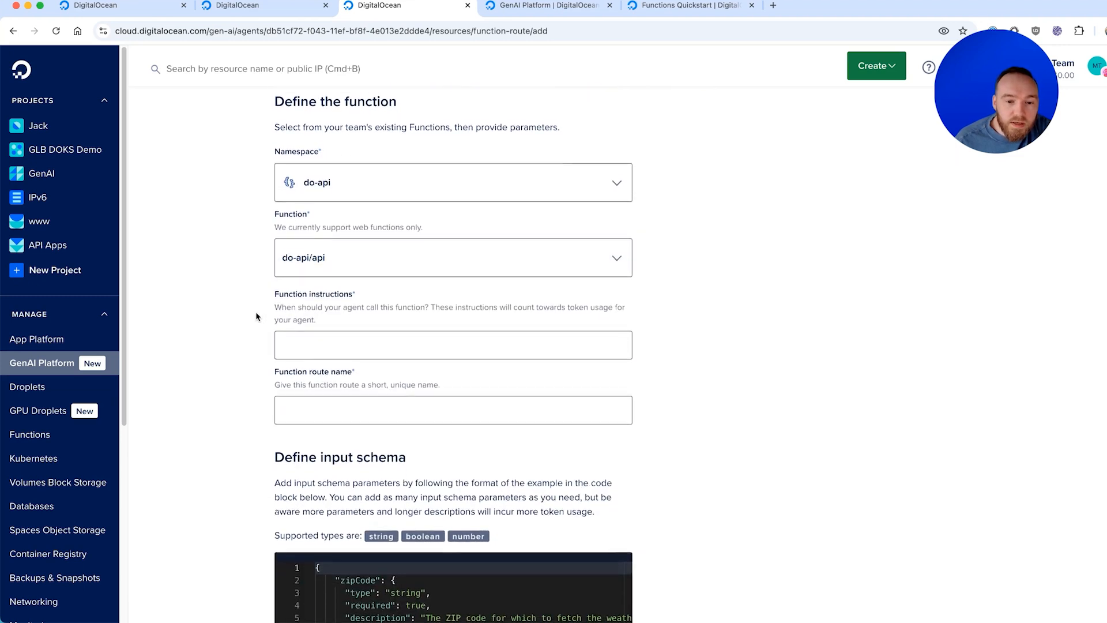
left_click(362, 337)
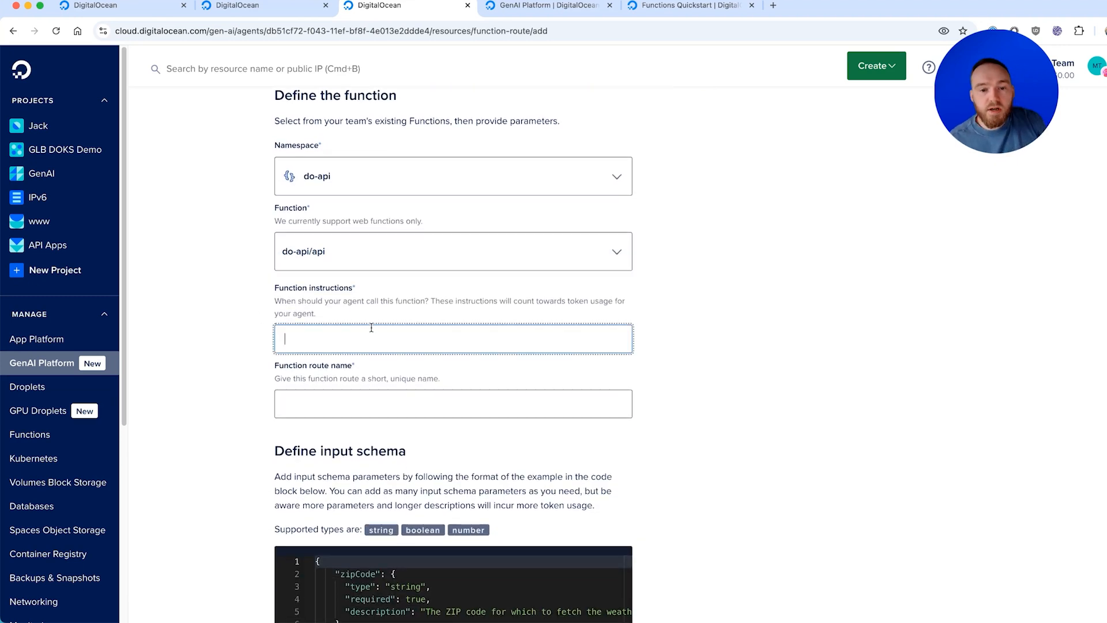
key("super+v")
key("super+a")
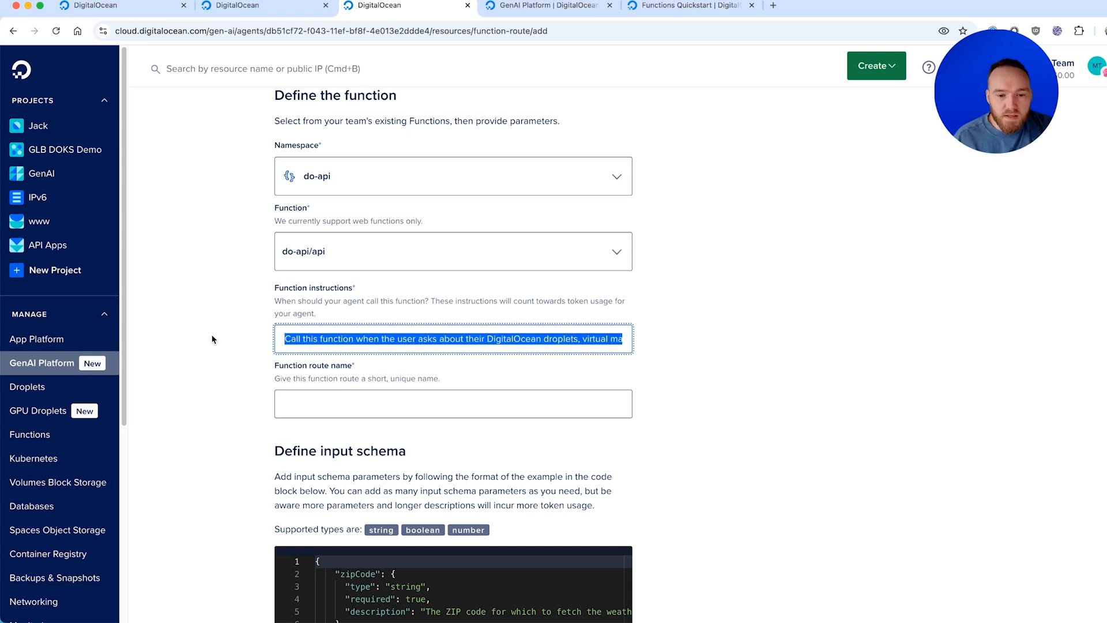
key("super+v")
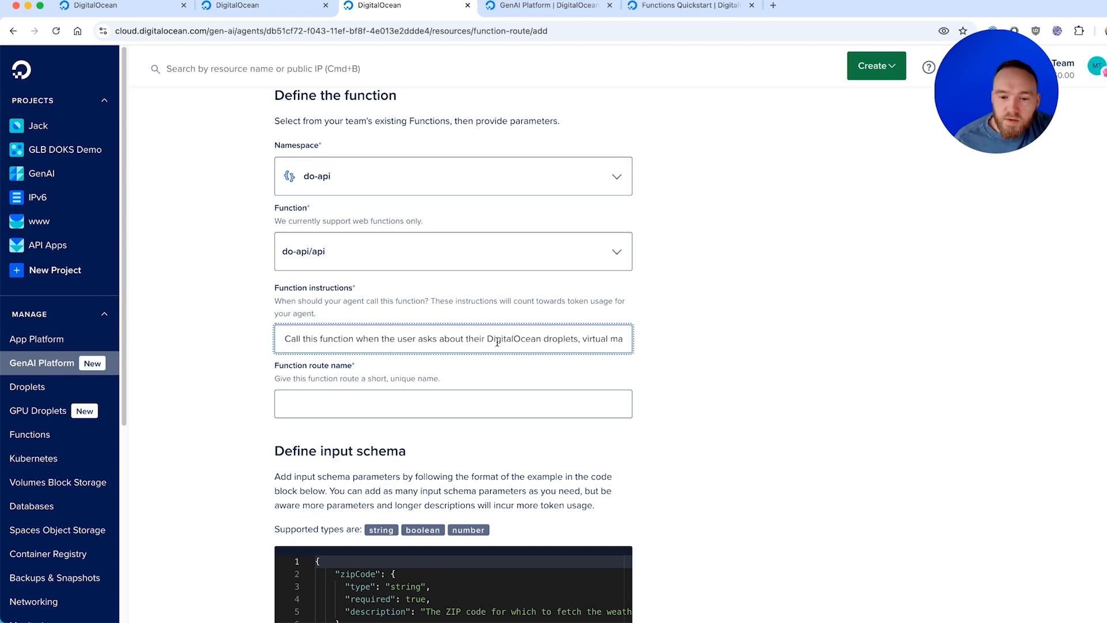
left_click_drag(544, 337, 619, 338)
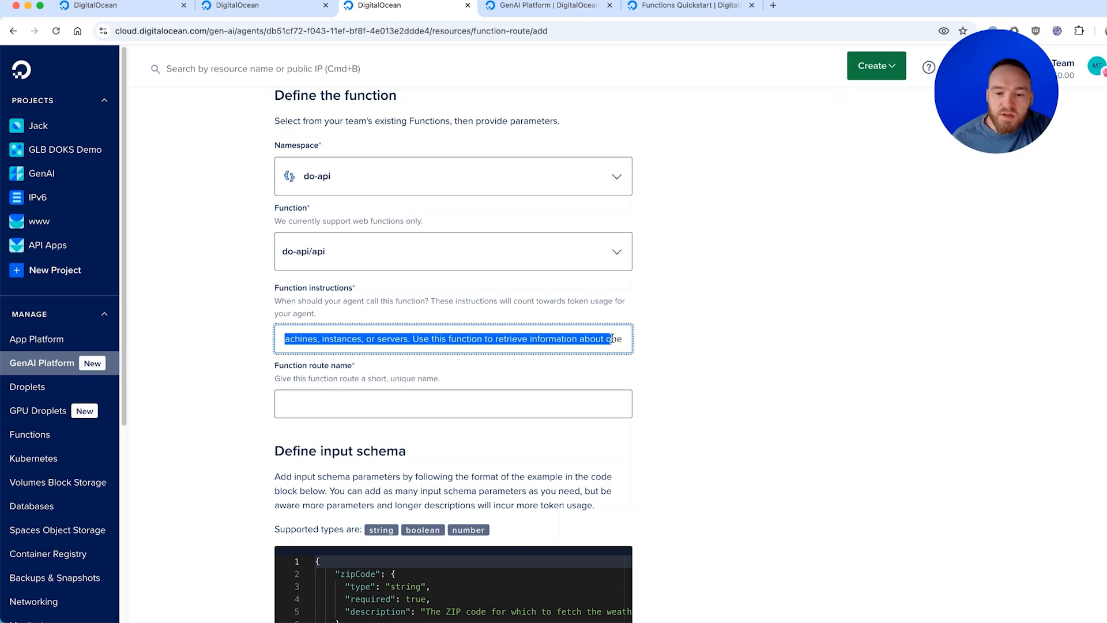
left_click(579, 341)
Step: Enter droplets as the function route name
left_click(405, 407)
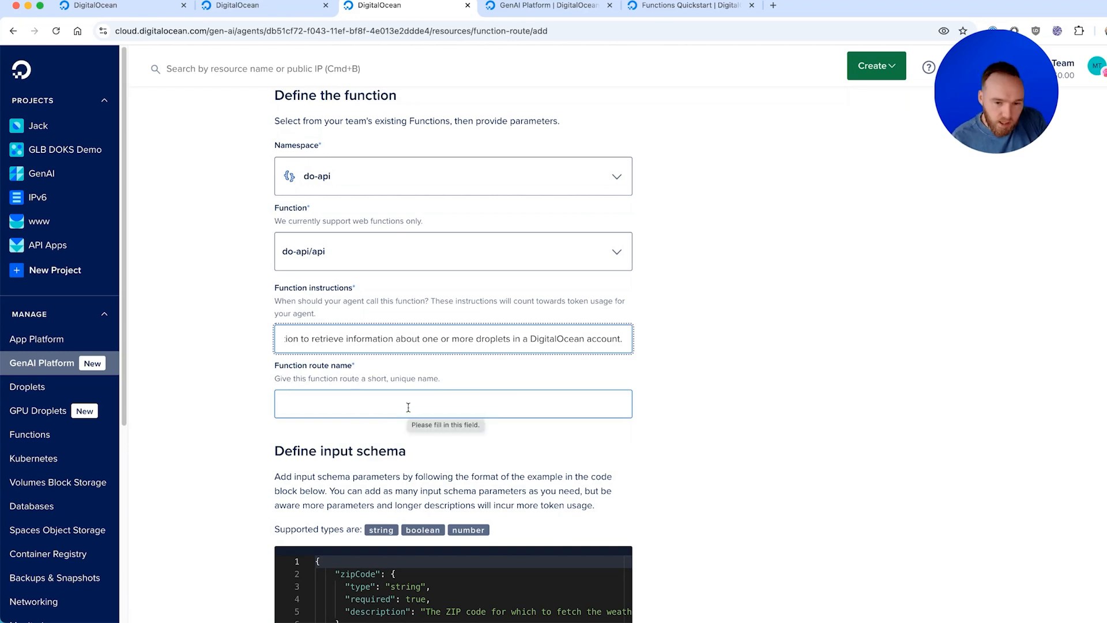
left_click(405, 409)
type("dro")
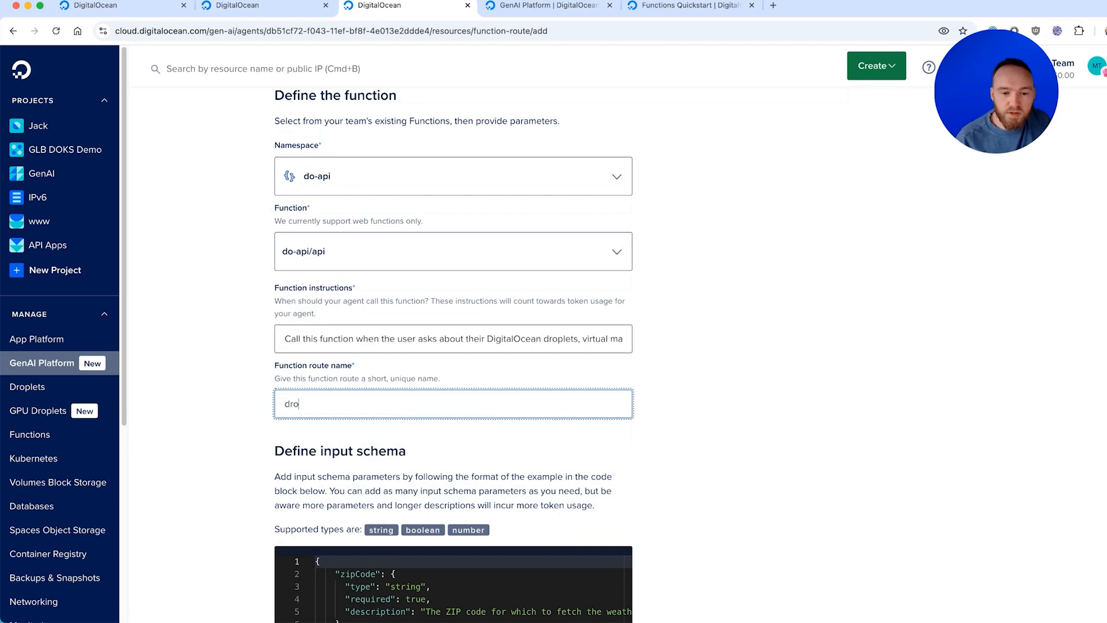
type("plets")
Step: Replace the example input schema with the tag/limit/droplet_id schema
left_click(223, 350)
scroll(223, 350, "down", 5)
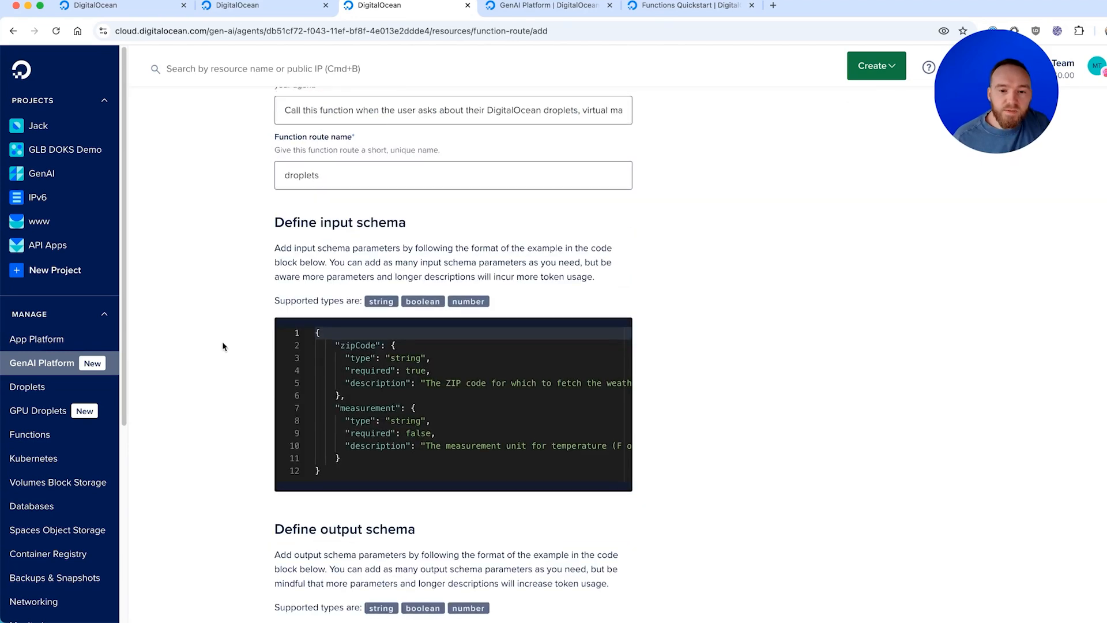
scroll(222, 345, "down", 1)
scroll(219, 349, "down", 1)
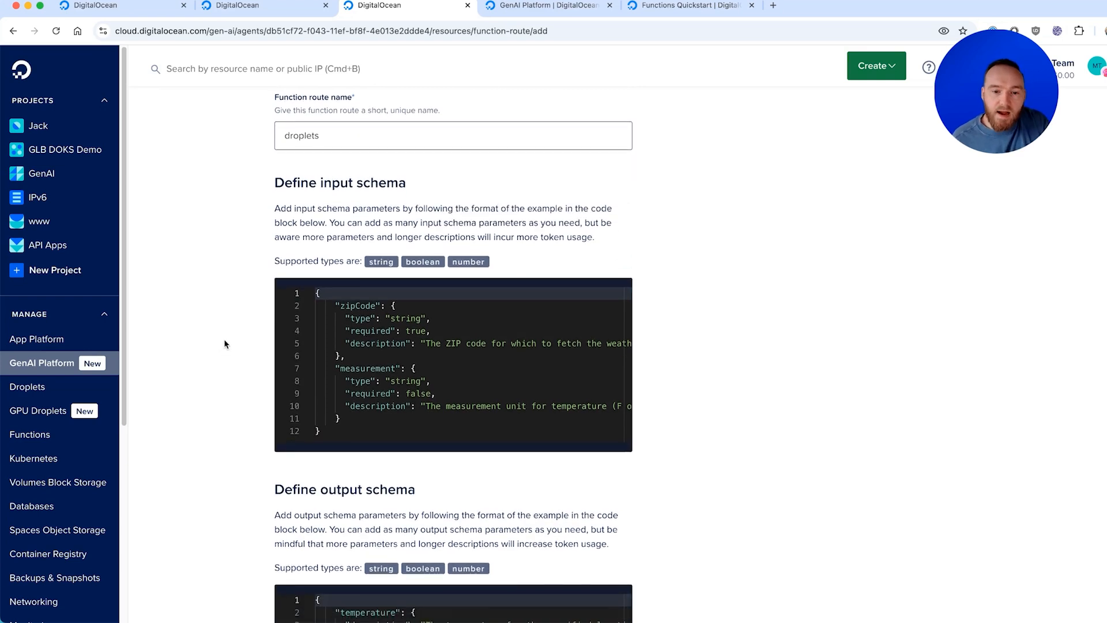
scroll(223, 344, "down", 1)
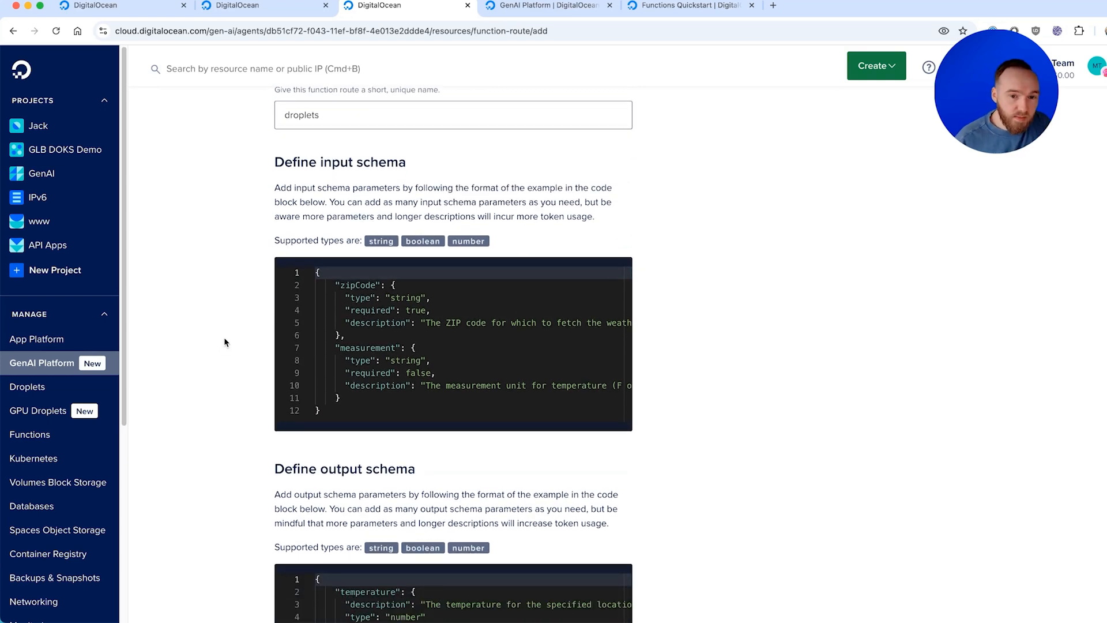
double_click(420, 373)
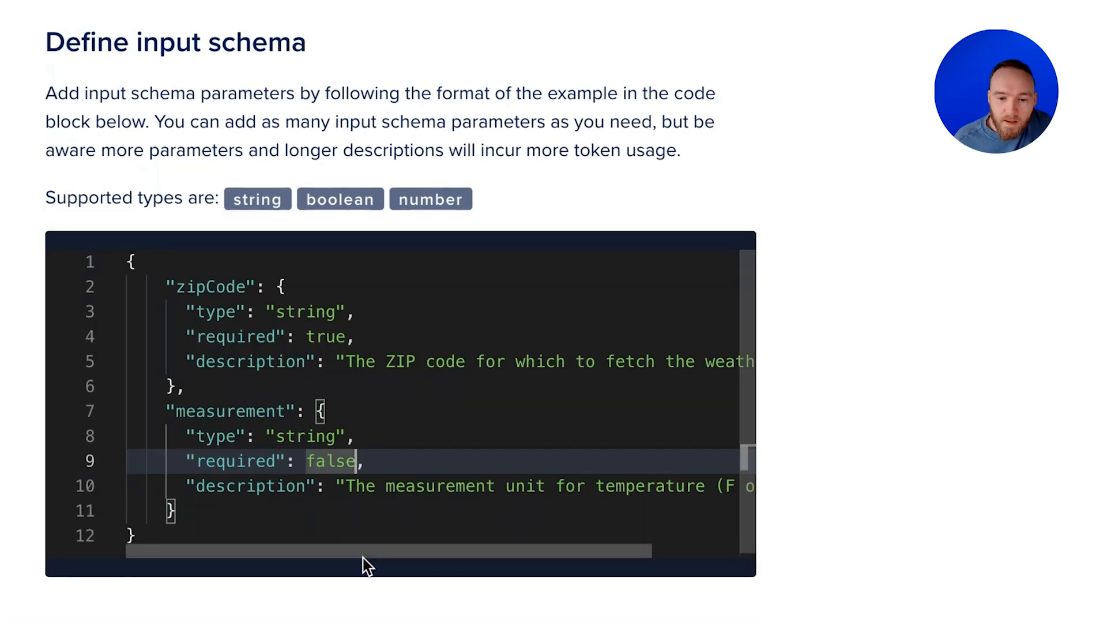
mouse_move(371, 555)
left_mouse_down()
mouse_move(382, 565)
mouse_move(376, 553)
left_mouse_up()
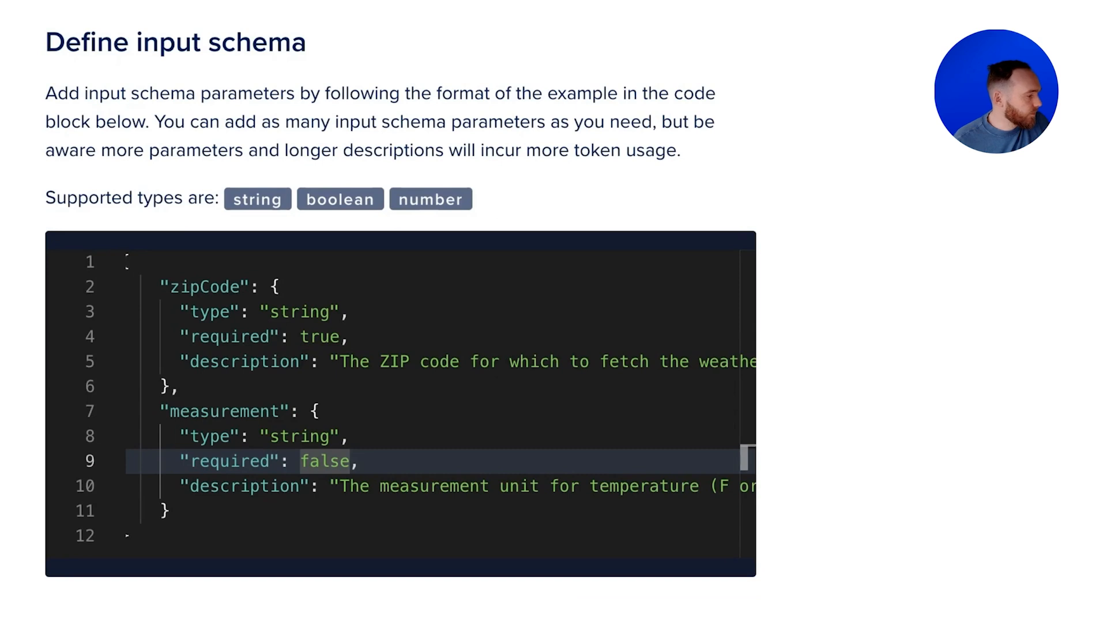
key("ctrl+a")
key("ctrl+v")
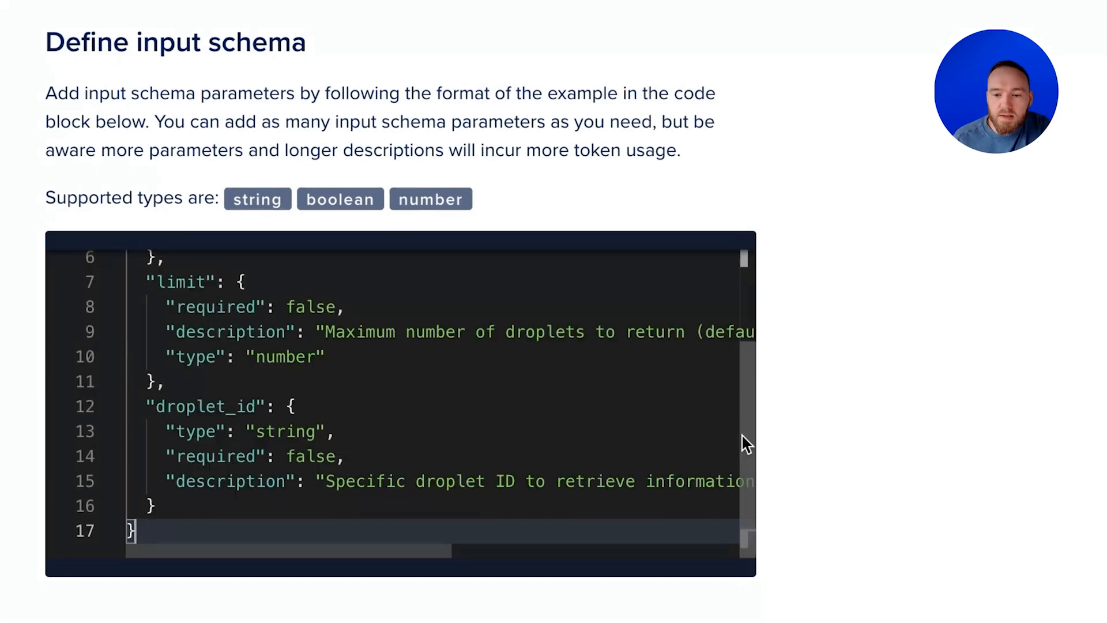
left_click_drag(745, 443, 750, 335)
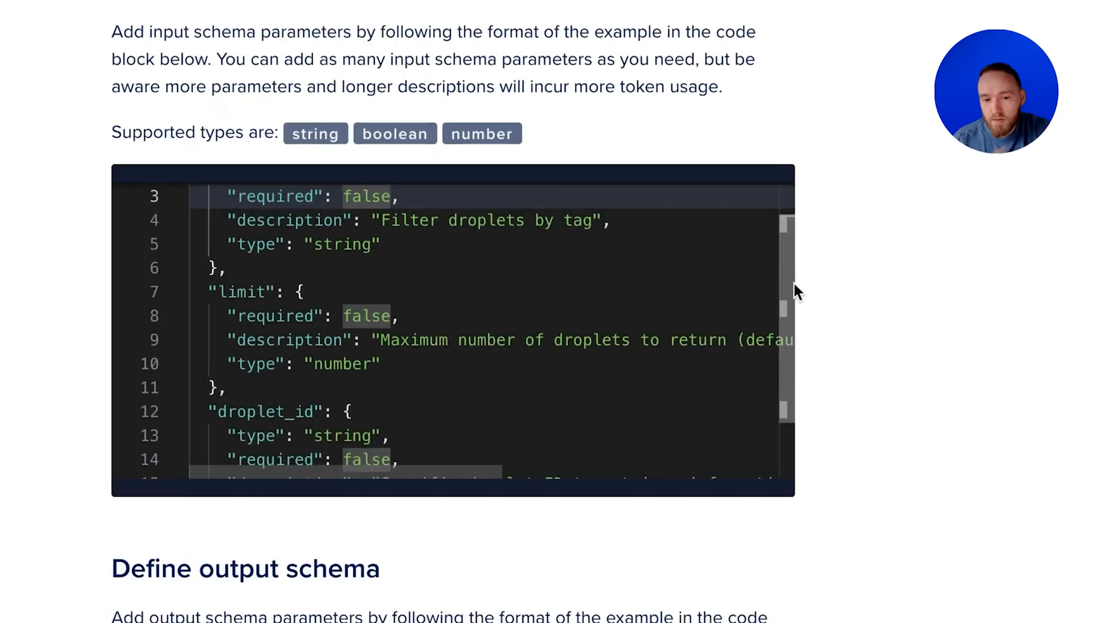
scroll(794, 283, "down", 3)
Step: Inspect the droplet_id parameter's name, type and required=false value
left_click(276, 381)
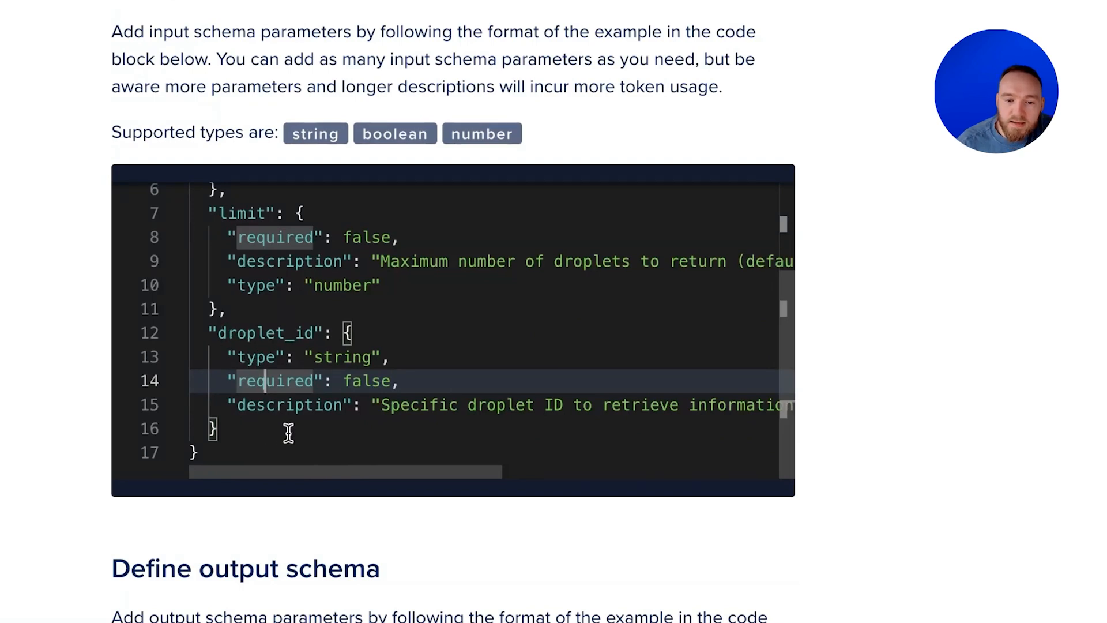
left_click_drag(345, 381, 393, 380)
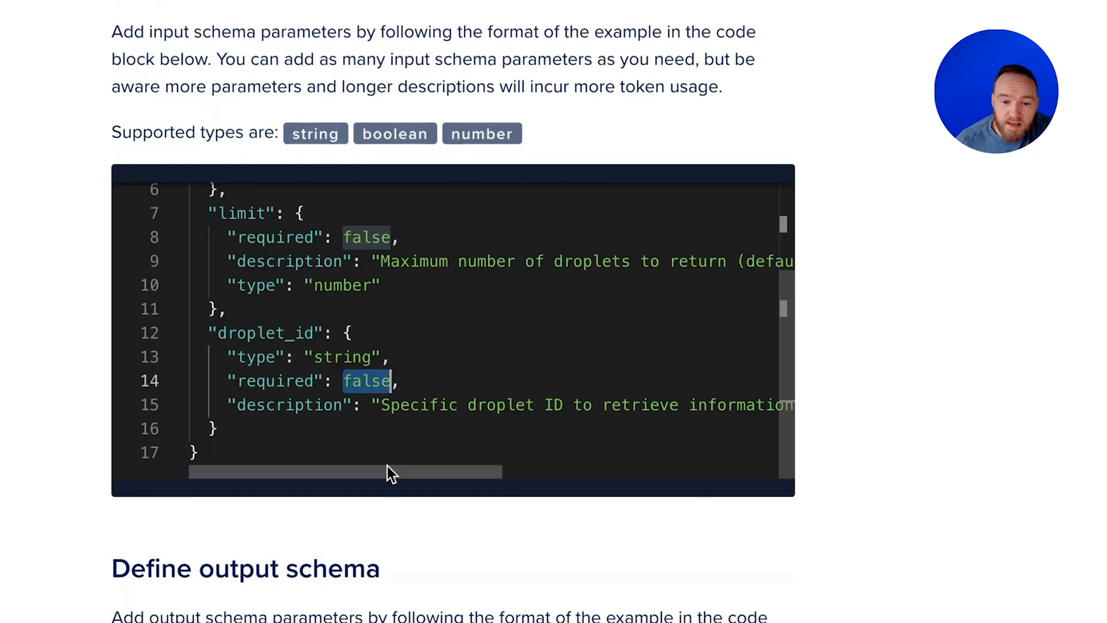
left_click_drag(388, 471, 482, 474)
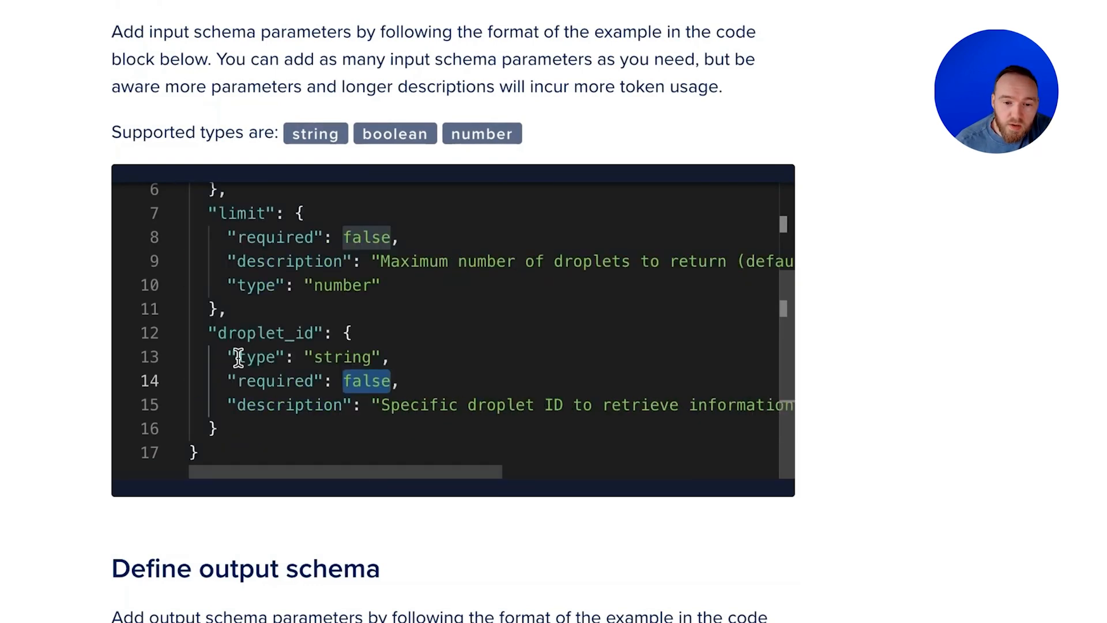
double_click(256, 356)
double_click(260, 333)
left_click_drag(260, 333, 313, 334)
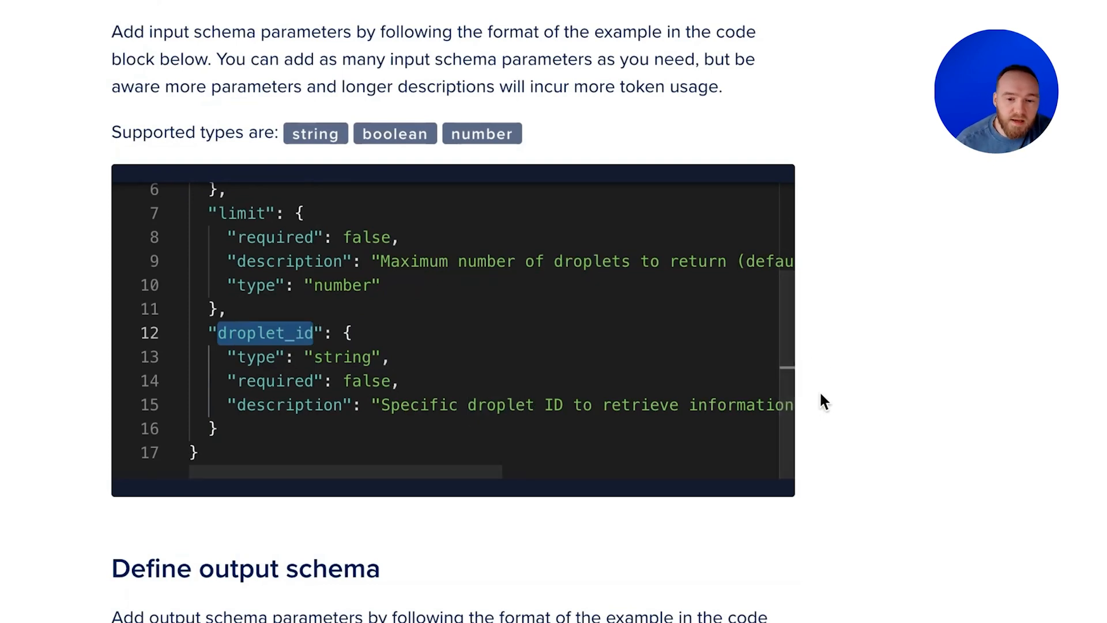
scroll(819, 390, "down", 5)
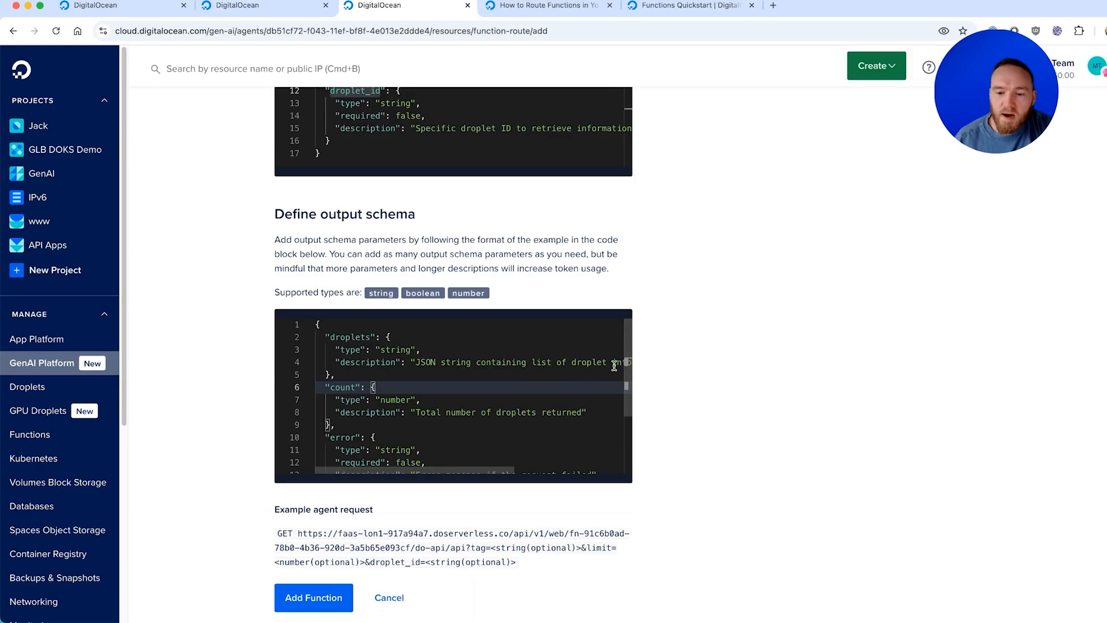
left_click_drag(628, 357, 629, 356)
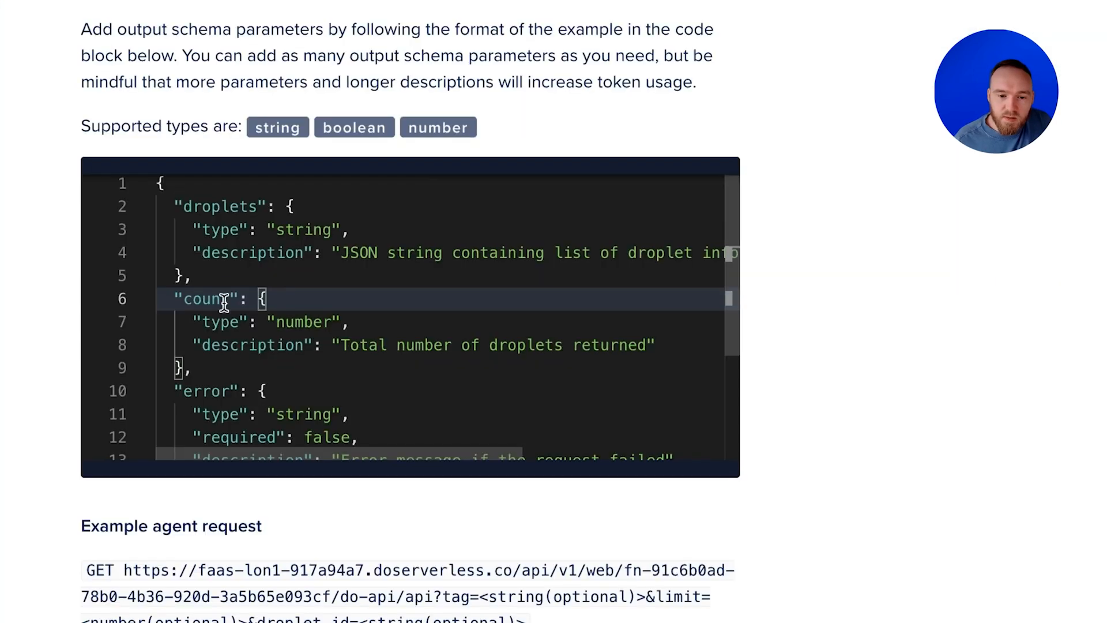
Step: Review the droplets output field and add the function route to the agent
mouse_move(184, 206)
left_mouse_down()
mouse_move(260, 206)
mouse_move(333, 229)
left_mouse_up()
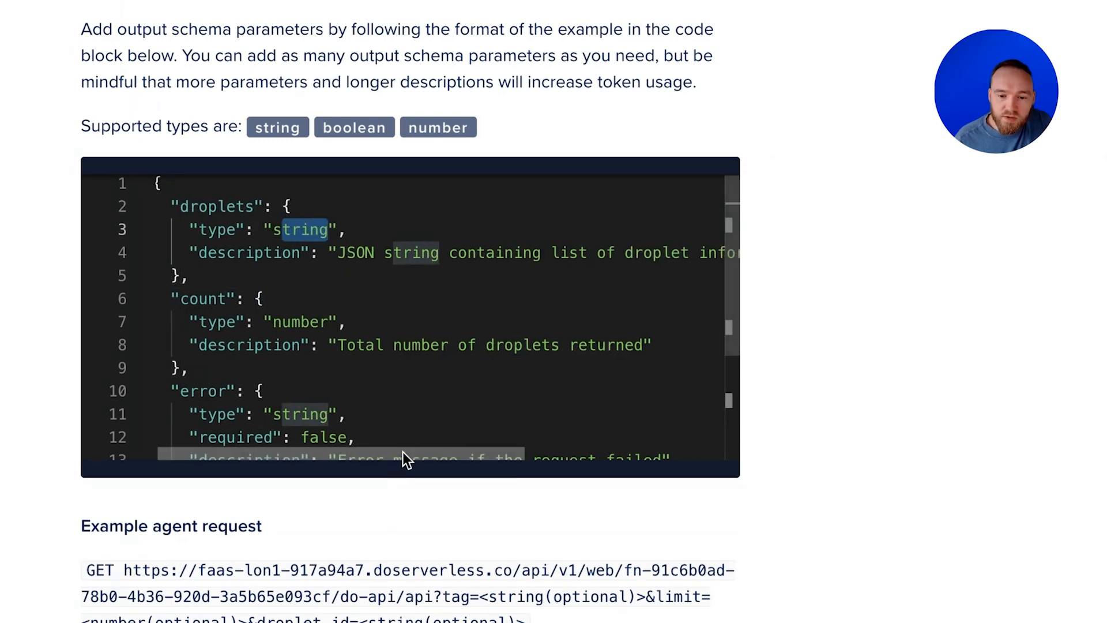
mouse_move(401, 454)
left_mouse_down()
mouse_move(489, 457)
mouse_move(324, 454)
left_mouse_up()
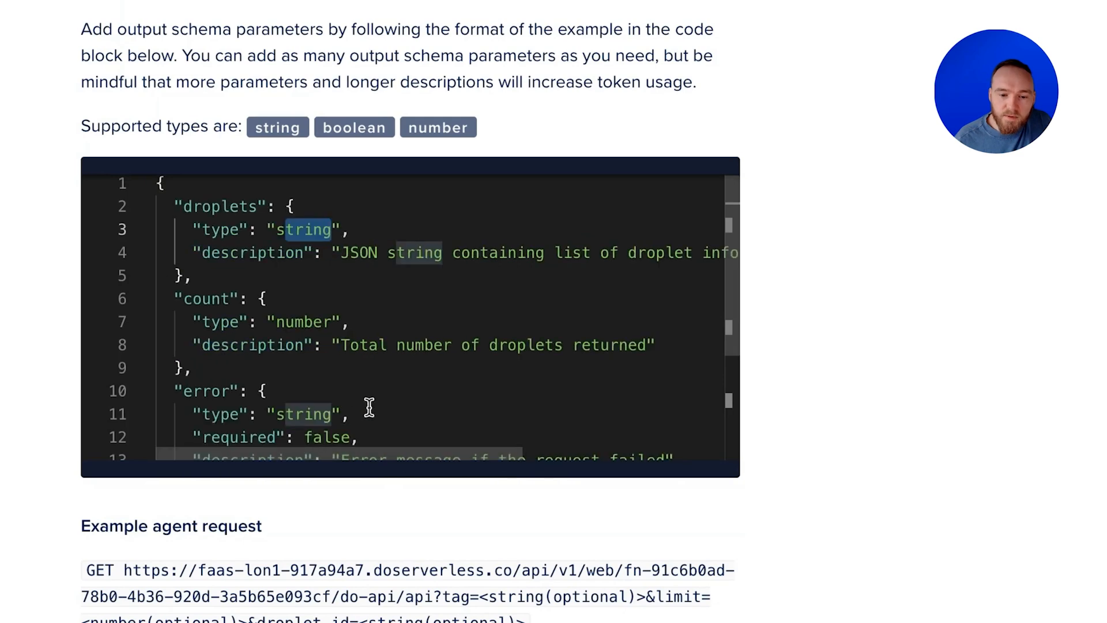
scroll(725, 320, "down", 1)
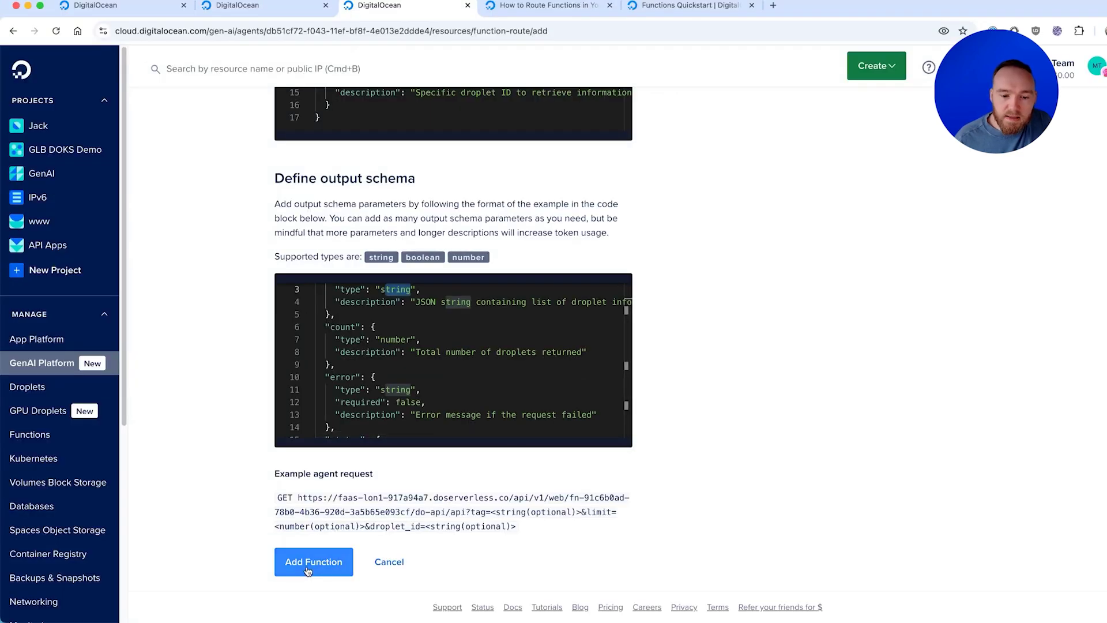
left_click(307, 564)
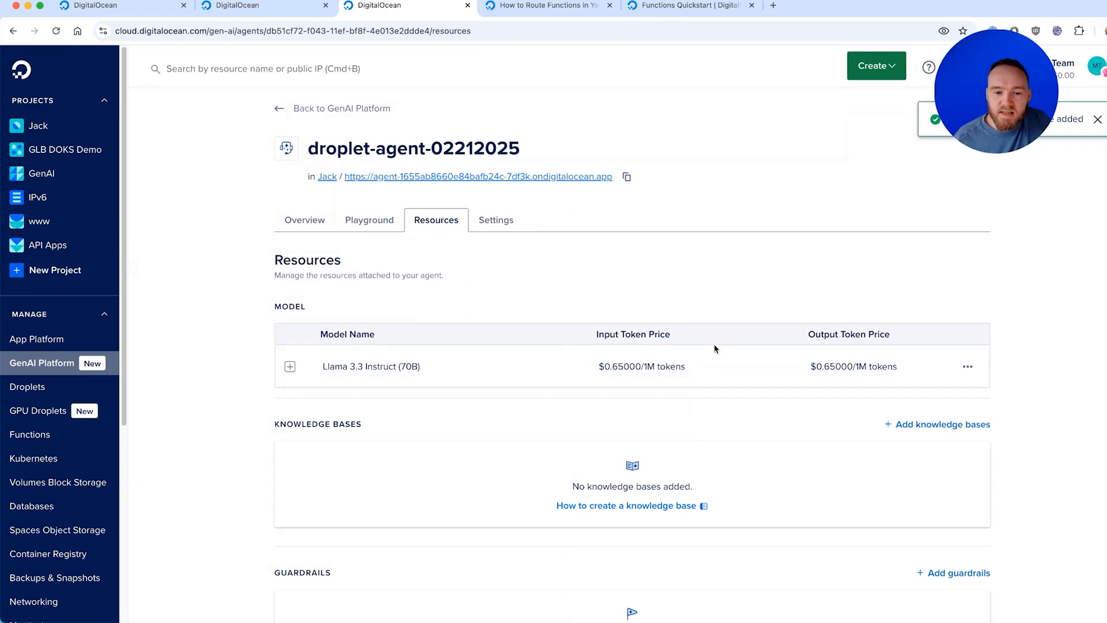
scroll(714, 348, "down", 5)
scroll(713, 348, "down", 3)
scroll(714, 347, "up", 5)
scroll(709, 348, "up", 2)
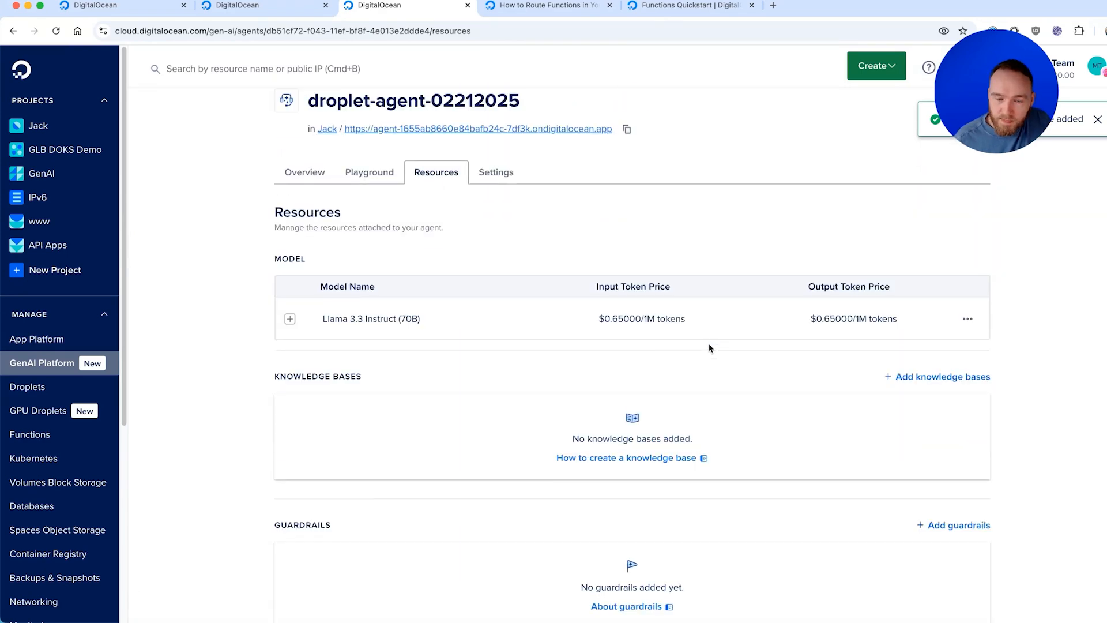
Step: Ask the Playground 'What Droplets do I have in my account?' and get the list of 7 droplets
left_click(369, 173)
scroll(313, 316, "down", 1)
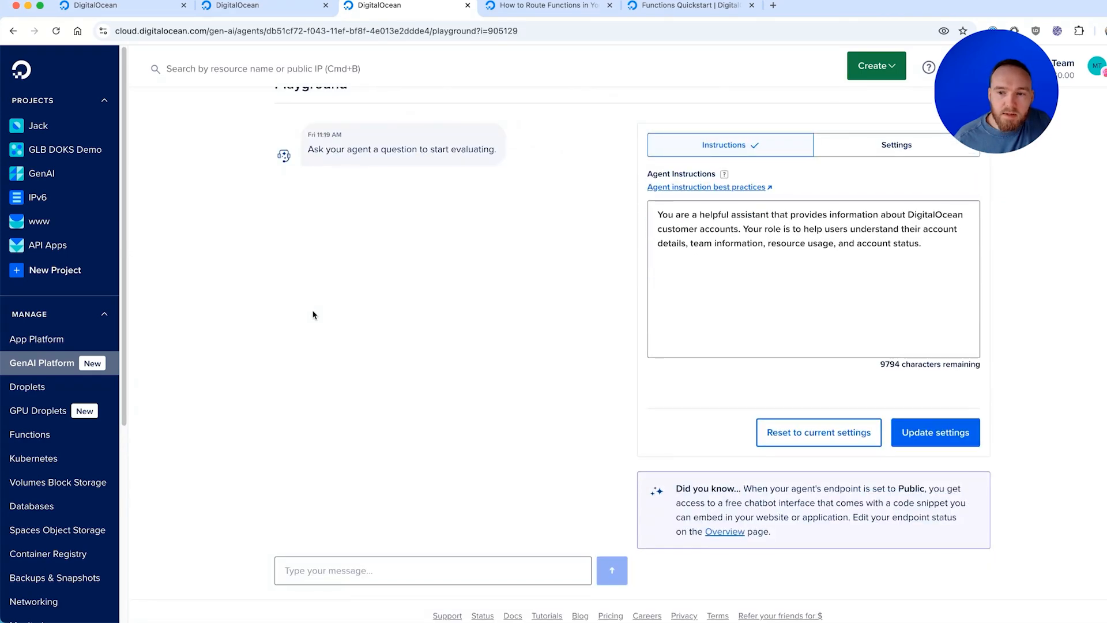
left_click(387, 569)
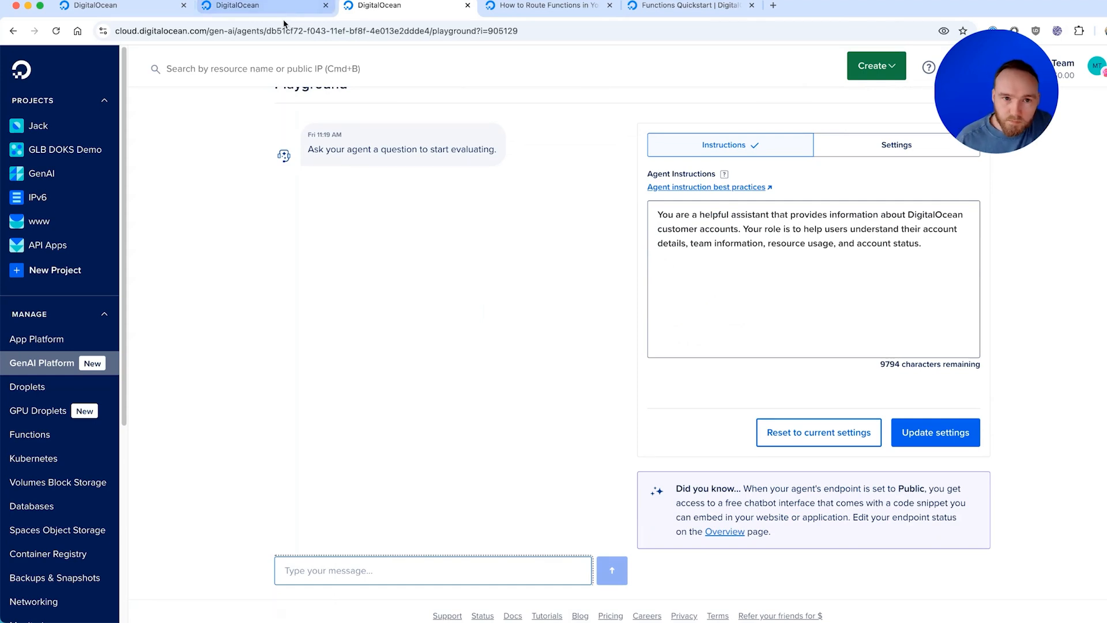
type("What Droplets do I have in my account?")
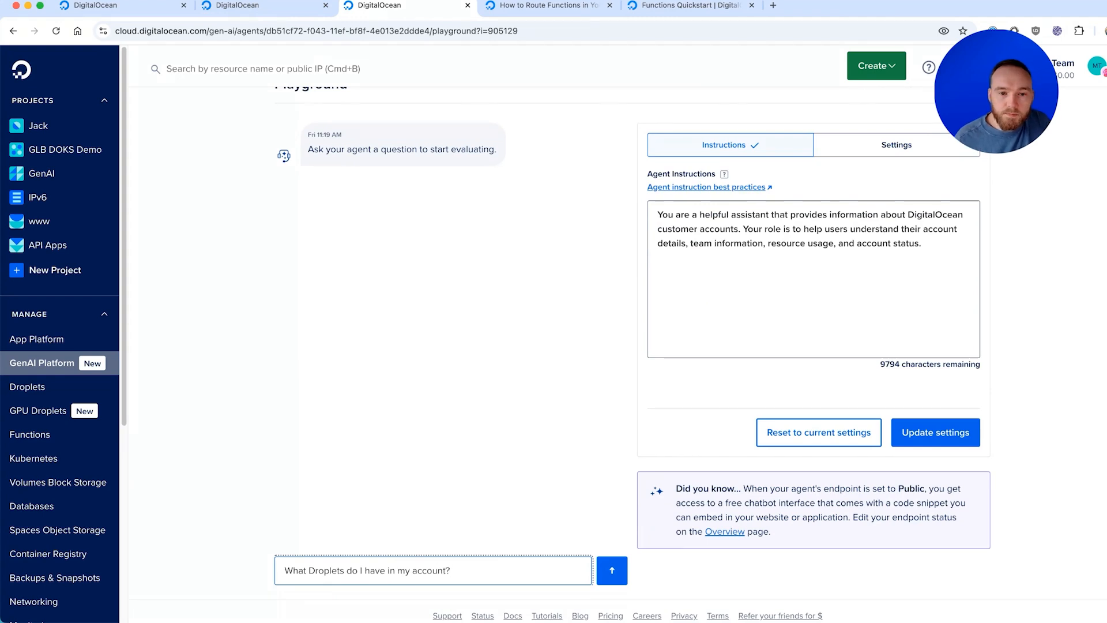
key("Return")
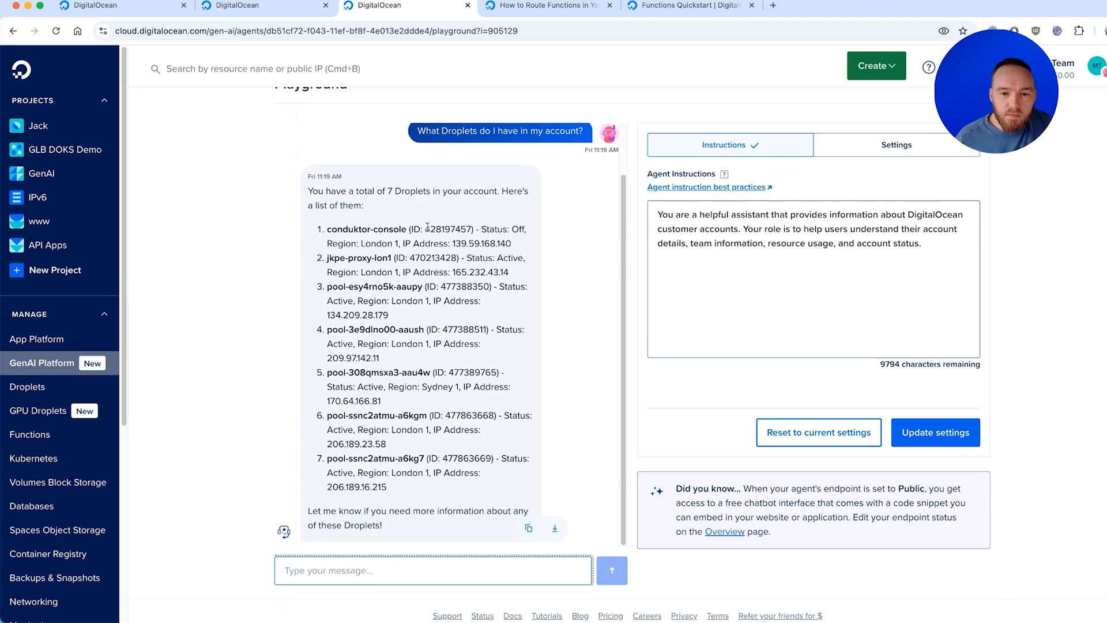
double_click(447, 230)
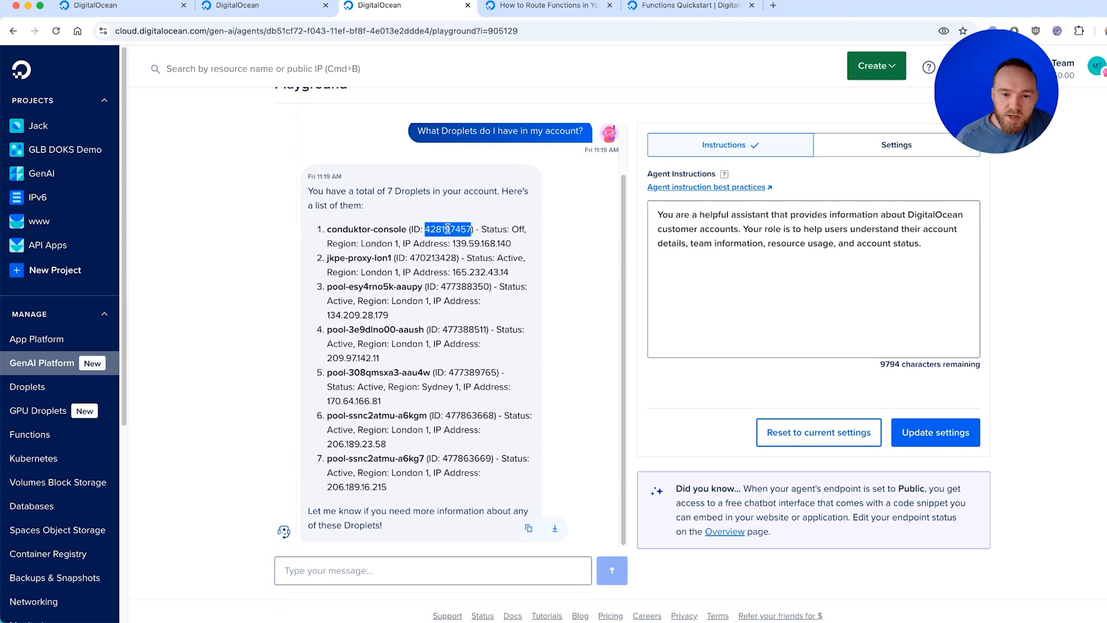
Step: Ask the agent for more details about droplet 428197457
left_click(402, 571)
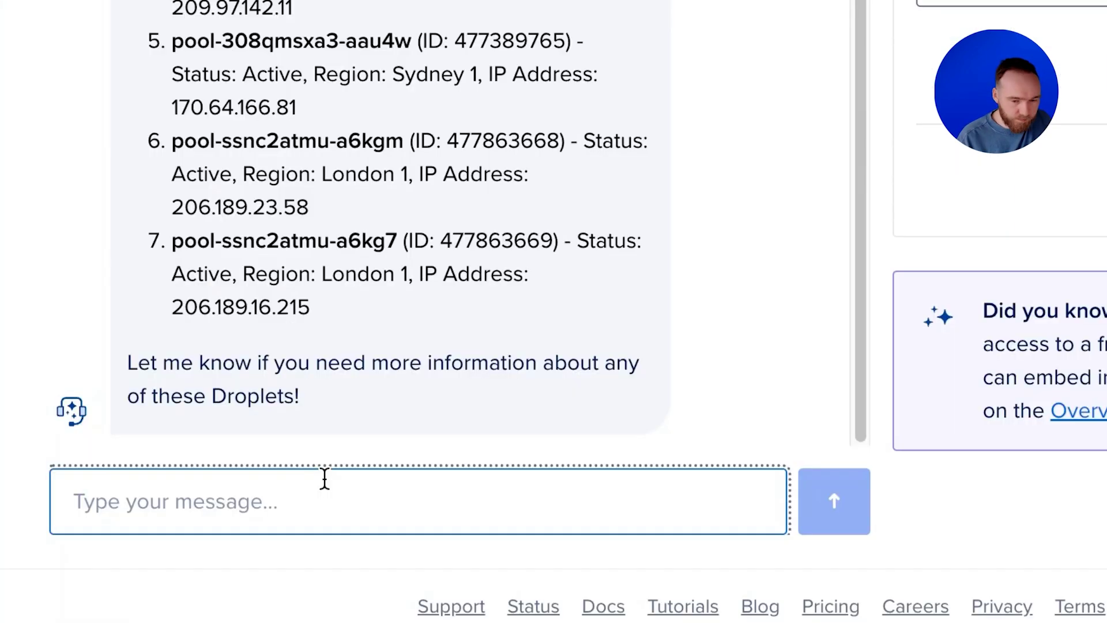
type("Tell me more ab")
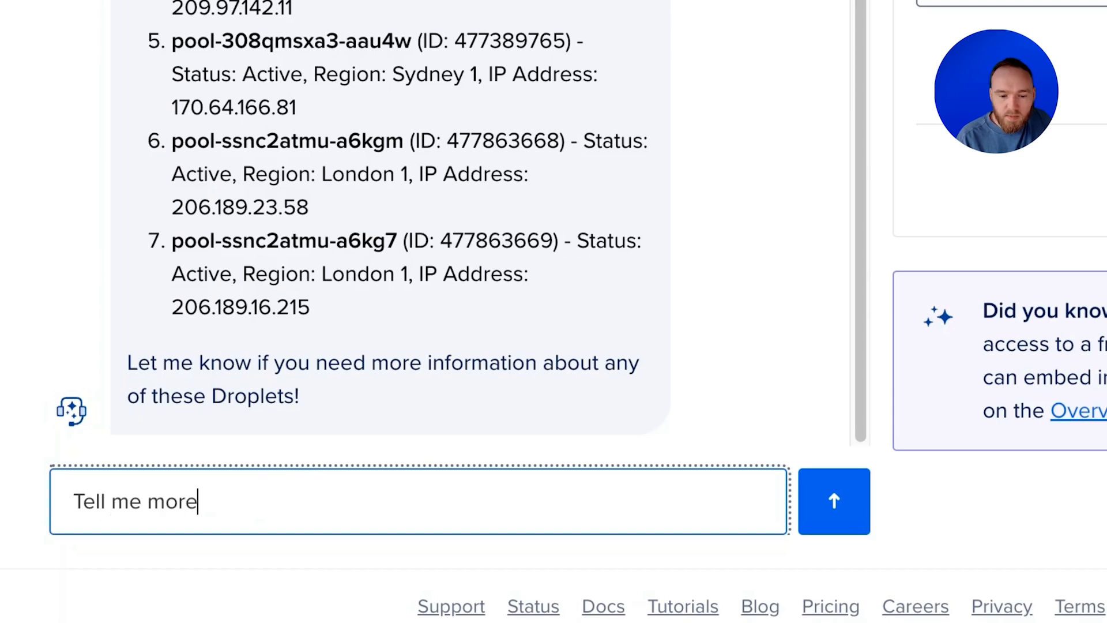
type("out Dropl")
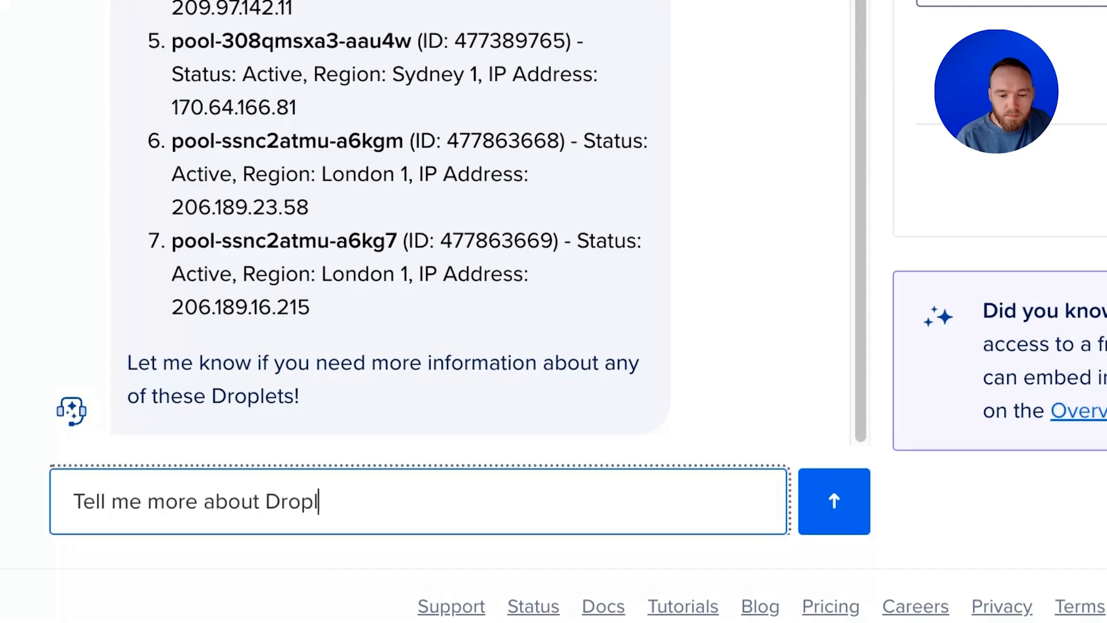
type("et 428197457")
key("Return")
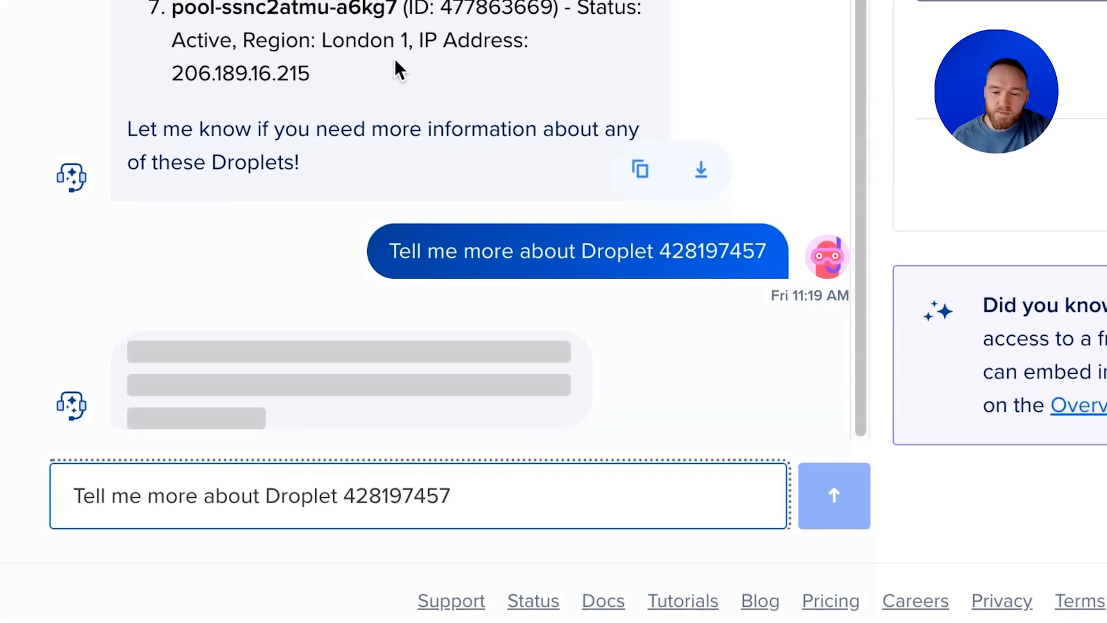
mouse_move(377, 308)
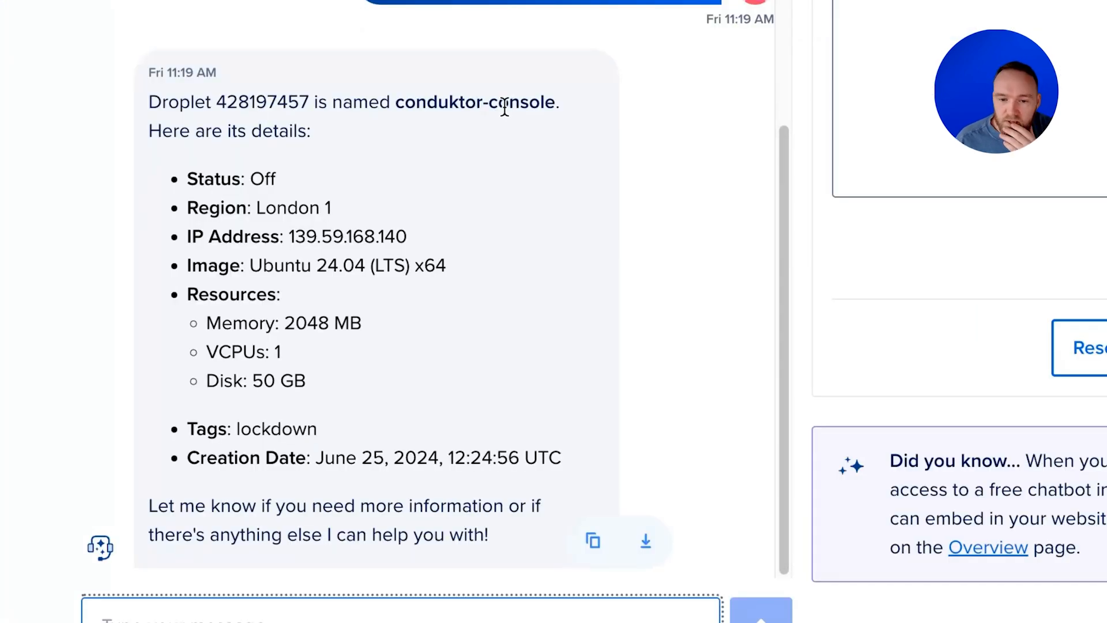
Step: Review conduktor-console's reply: IP address, Ubuntu 24.04 (LTS) image and creation date
right_click(317, 236)
left_click(242, 203)
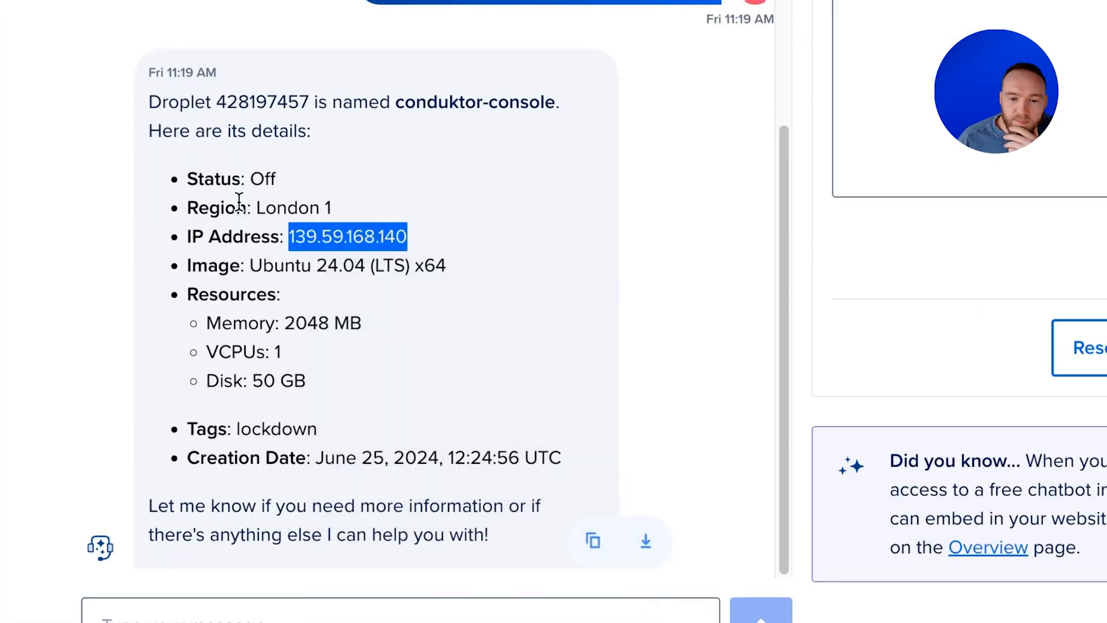
left_click_drag(249, 265, 420, 266)
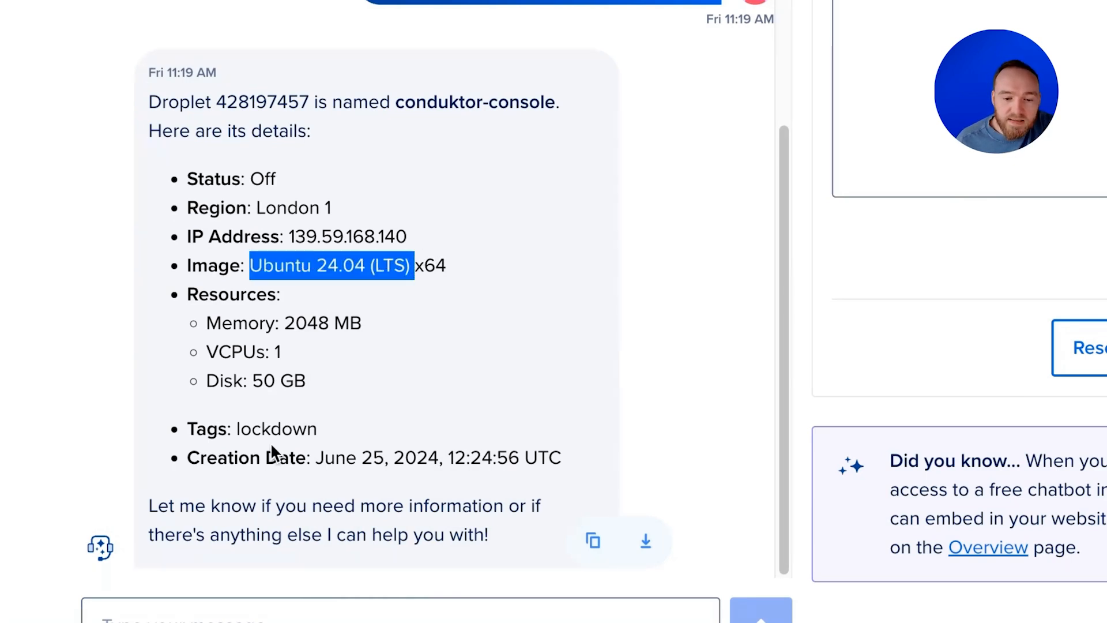
left_click(245, 436)
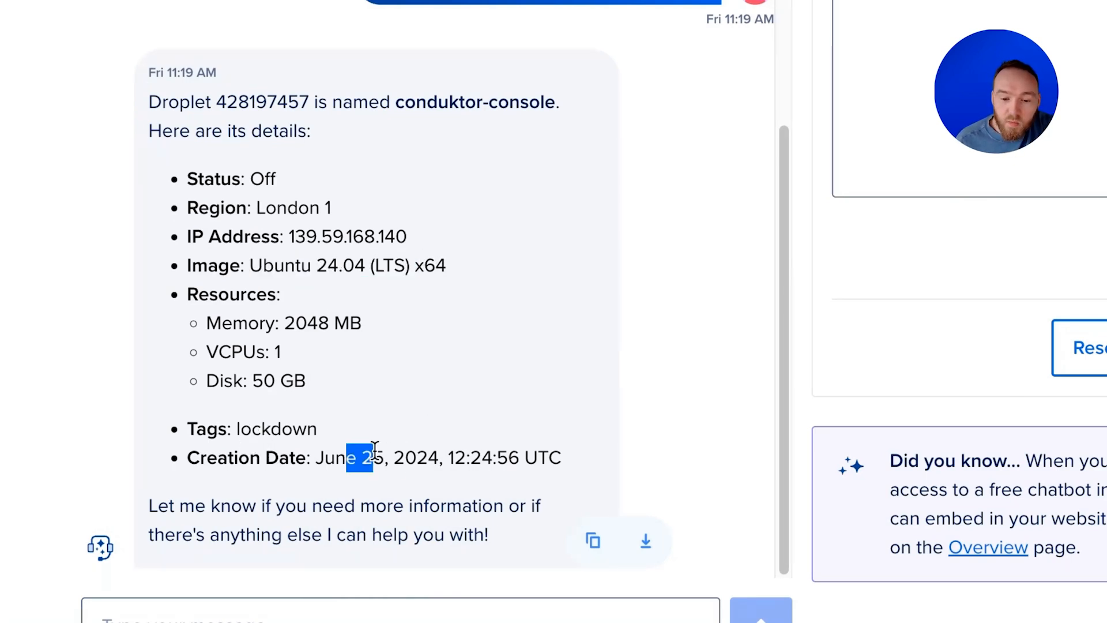
left_click_drag(373, 454, 399, 454)
left_click(421, 396)
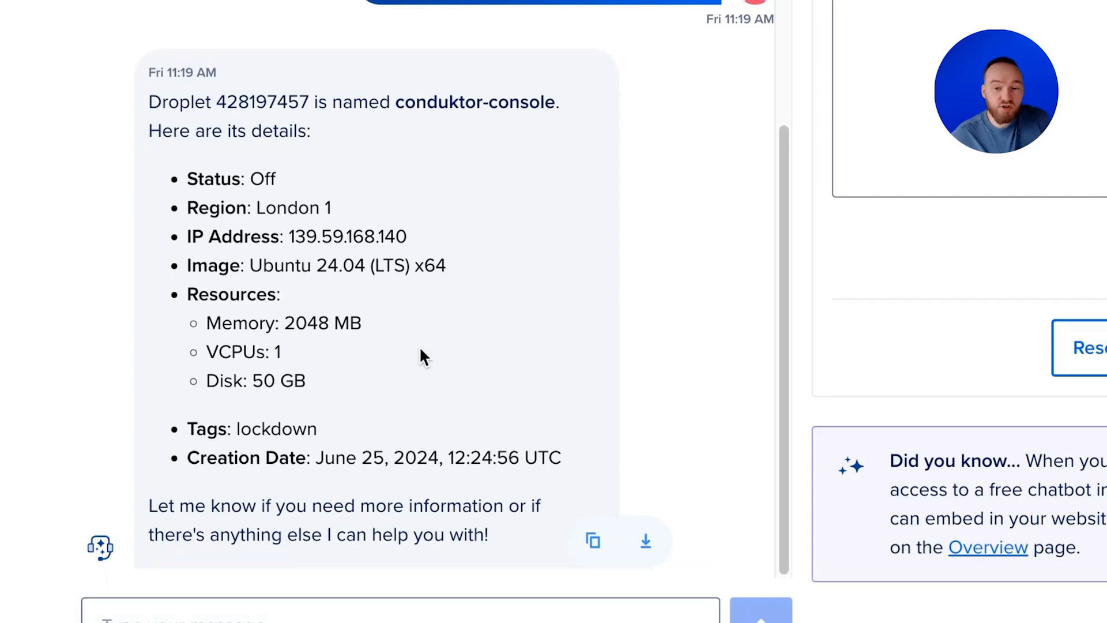